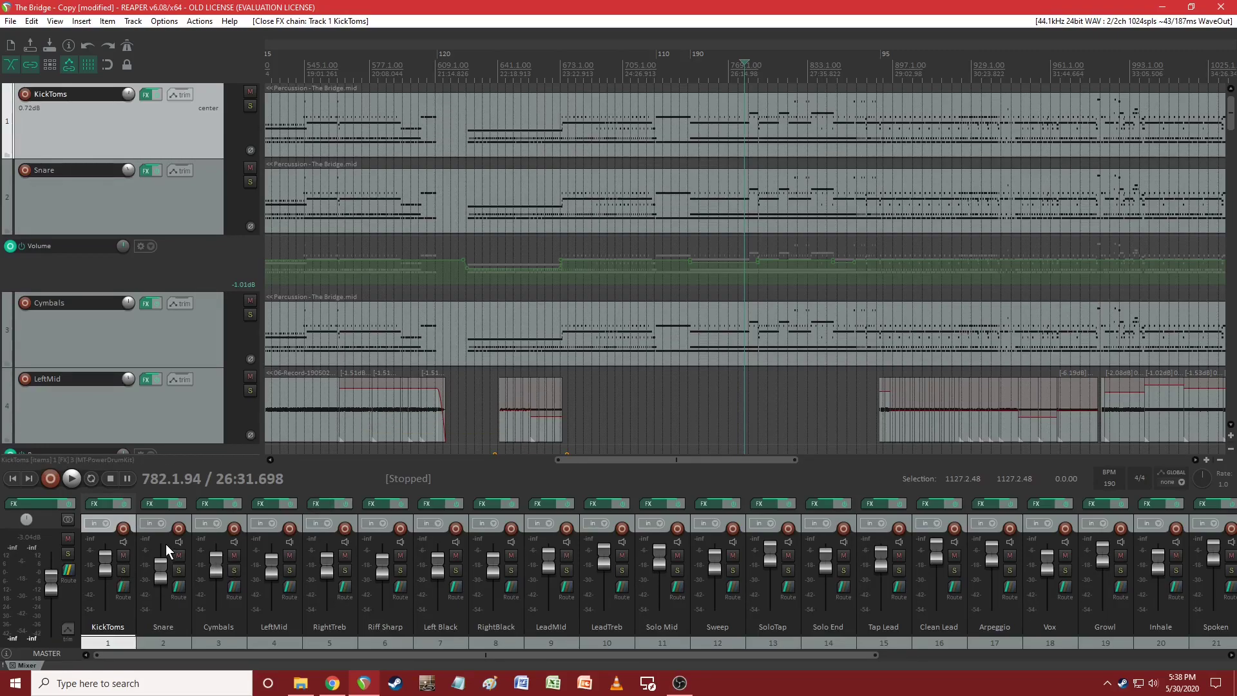
Review the MT-PowerDrumKit mixer levels in the Cymbals track's effects chain and close the chain
left_click(207, 503)
left_click(433, 188)
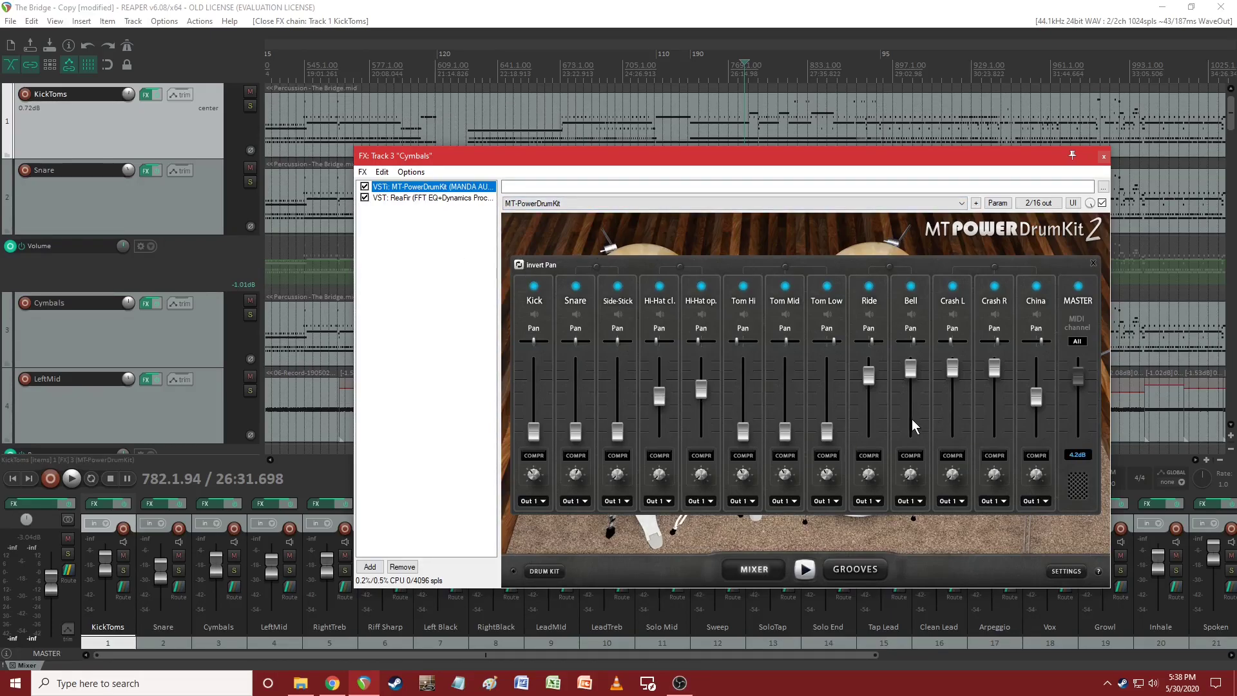
left_click(1103, 156)
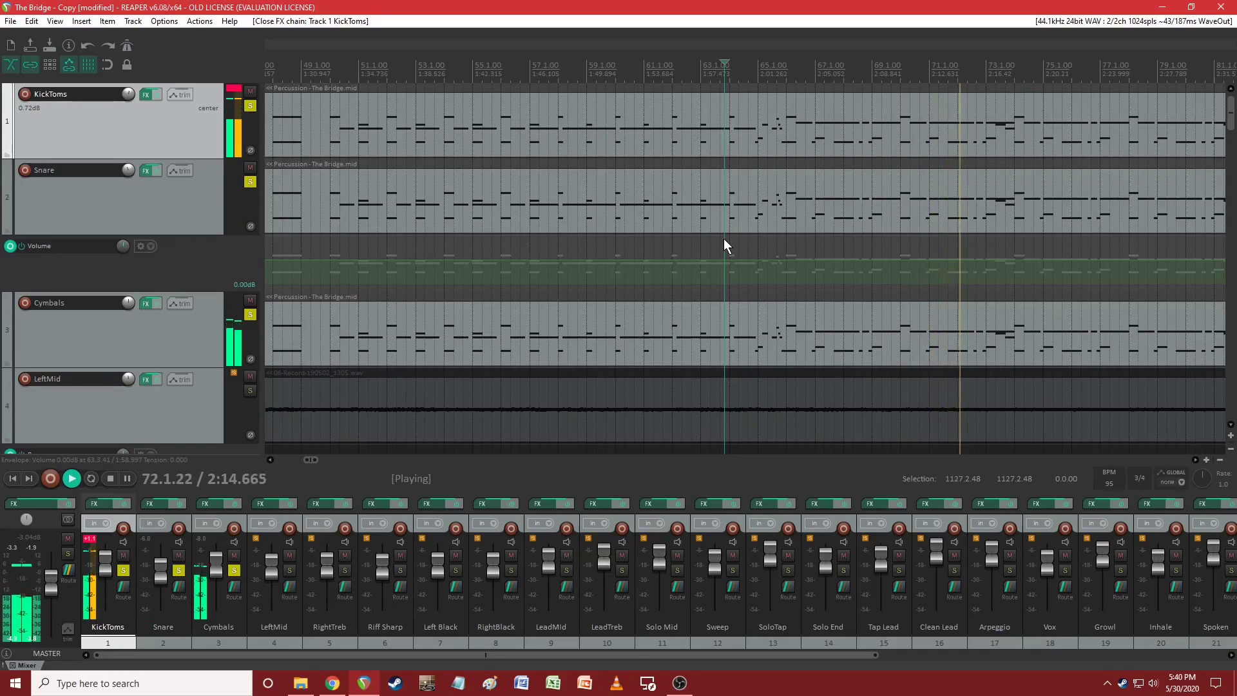
Audition the soloed drum tracks from about bar 738, at the 190 BPM tempo change, and stop playback
key("space")
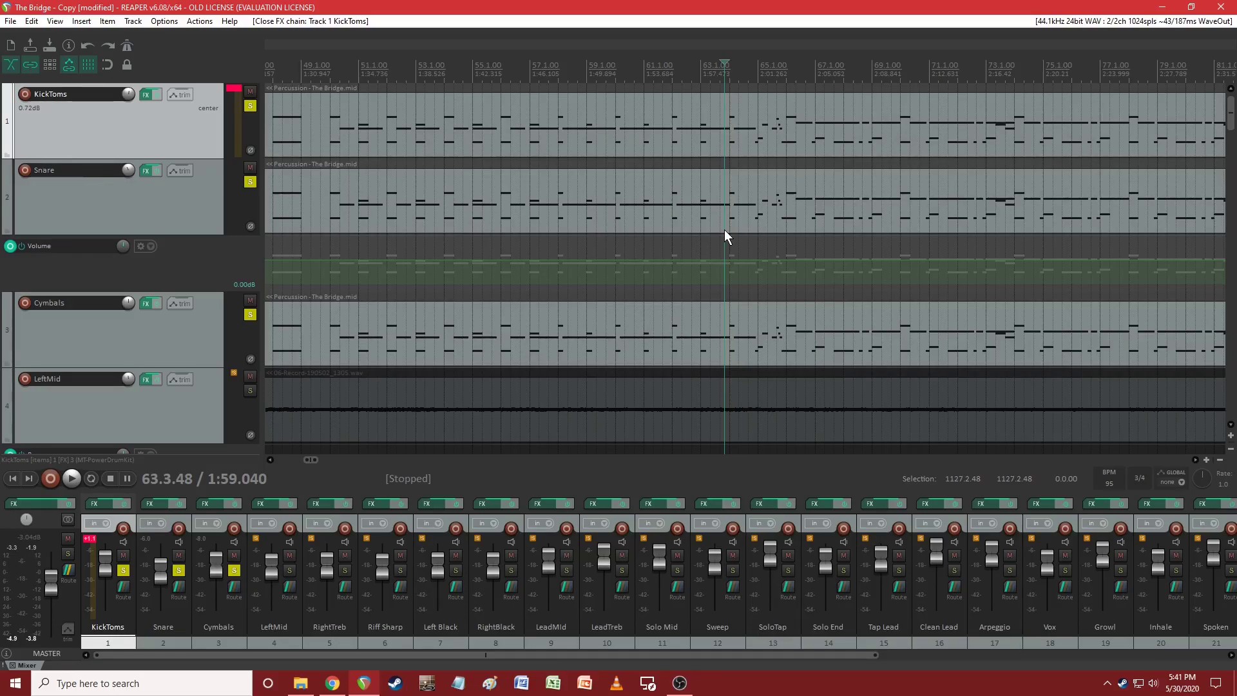
scroll(725, 237, "down", 8)
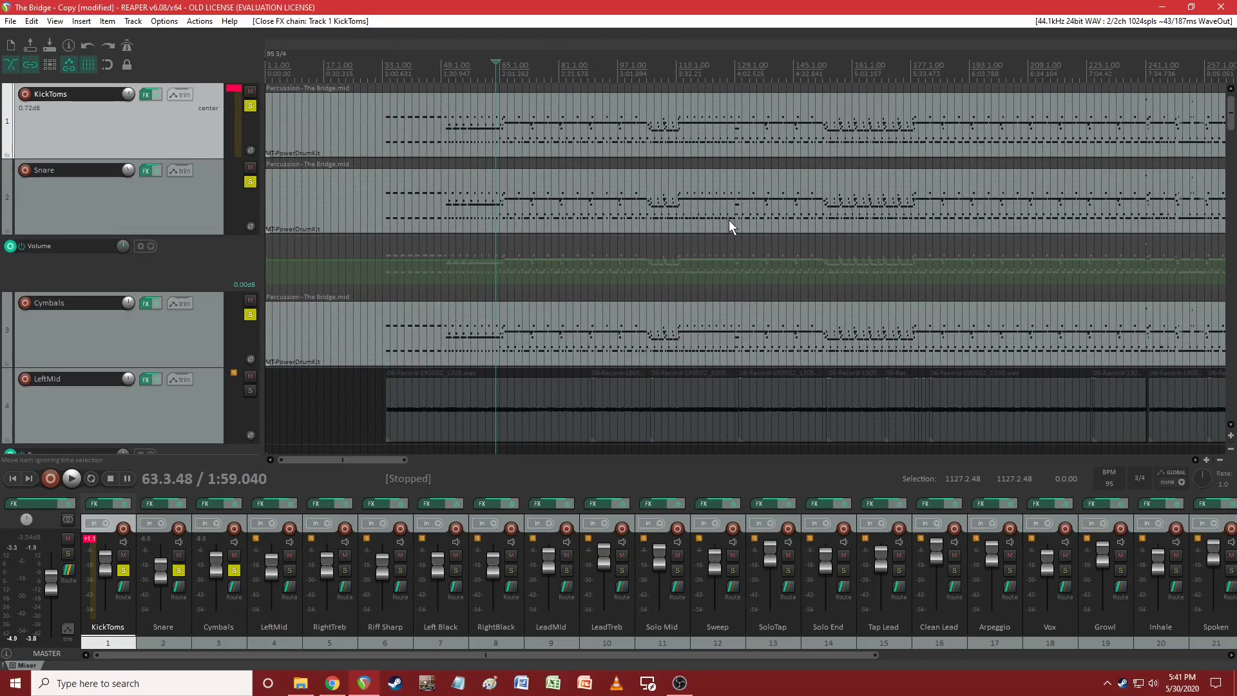
scroll(724, 208, "down", 3)
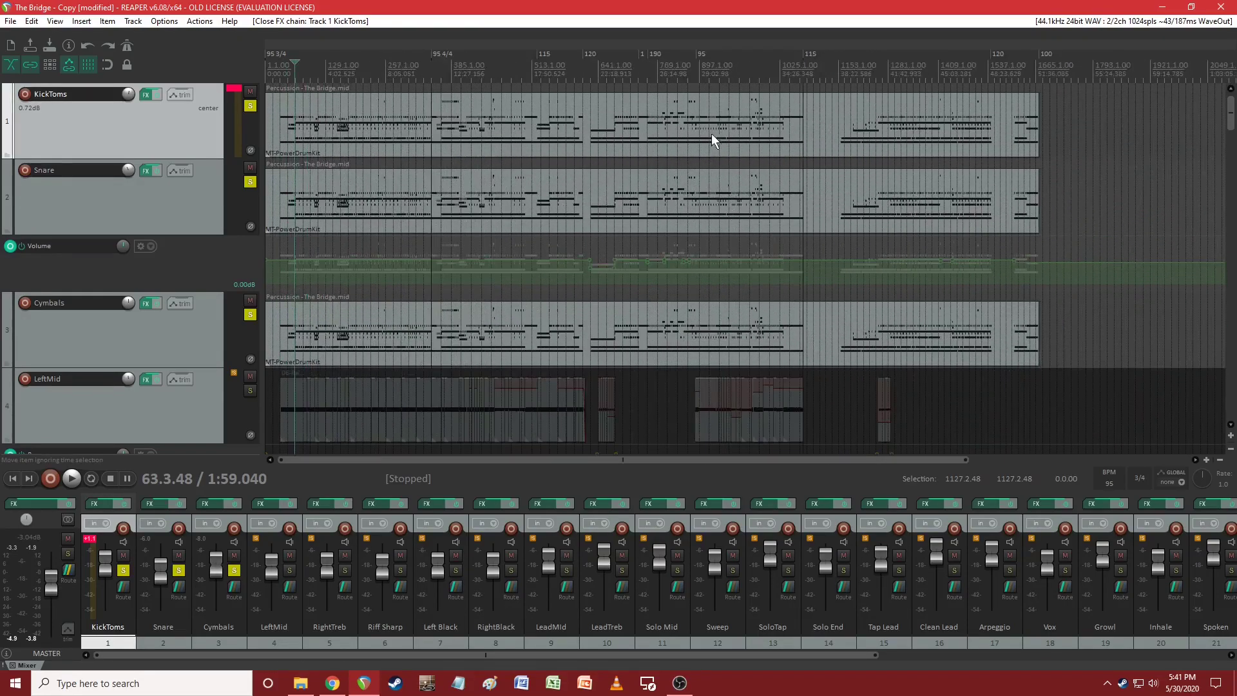
left_click(672, 95)
scroll(729, 122, "up", 7)
left_click(556, 64)
scroll(760, 114, "up", 5)
left_click(756, 106)
key("space")
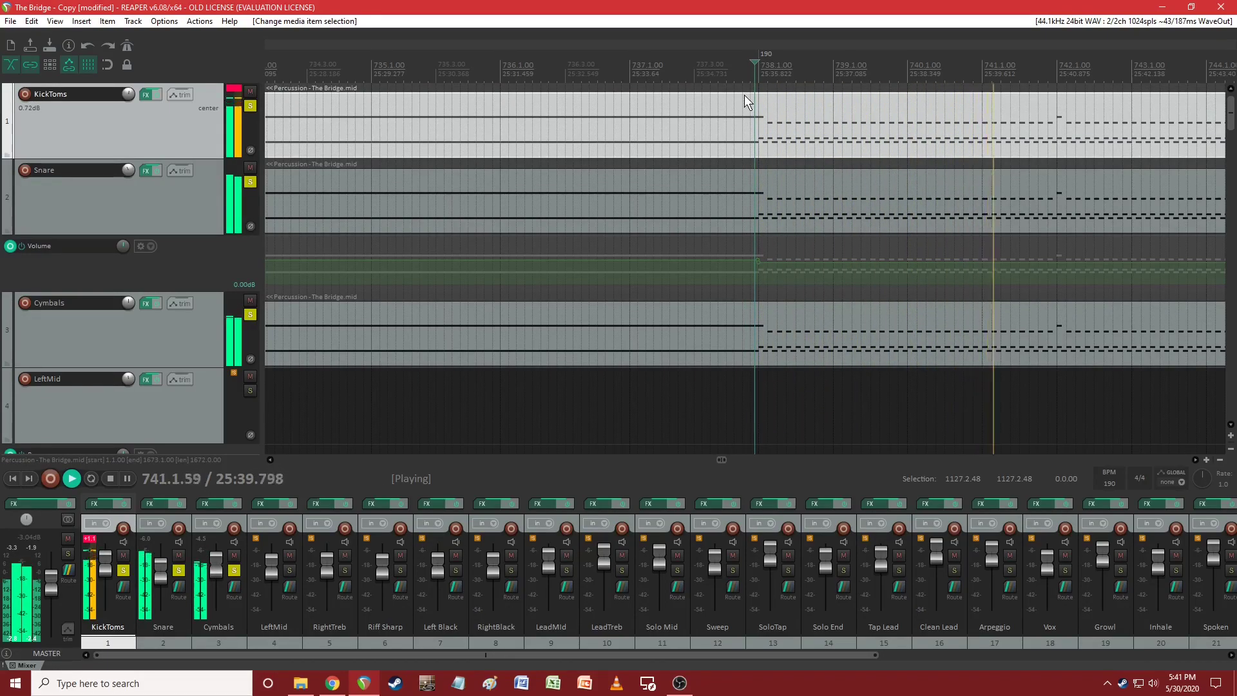
key("space")
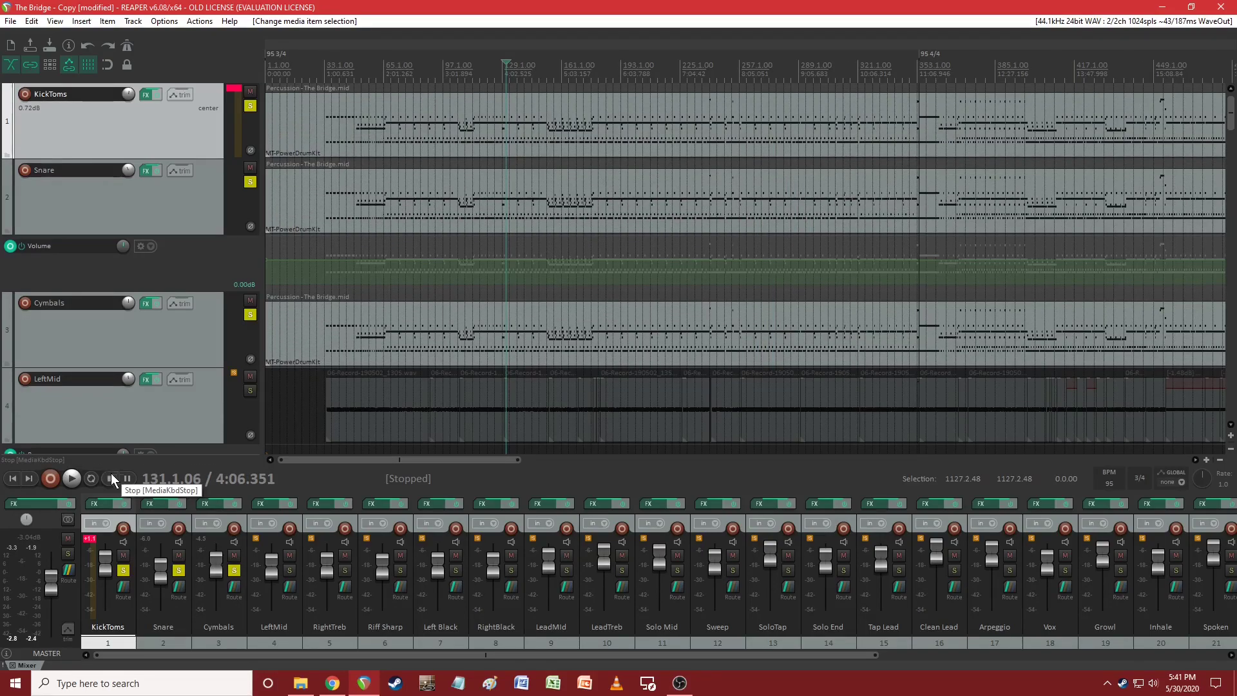
Open the KickToms effects chain and review its MT-PowerDrumKit mixer and existing ReaFir EQ curve
left_click(102, 505)
left_click(338, 190)
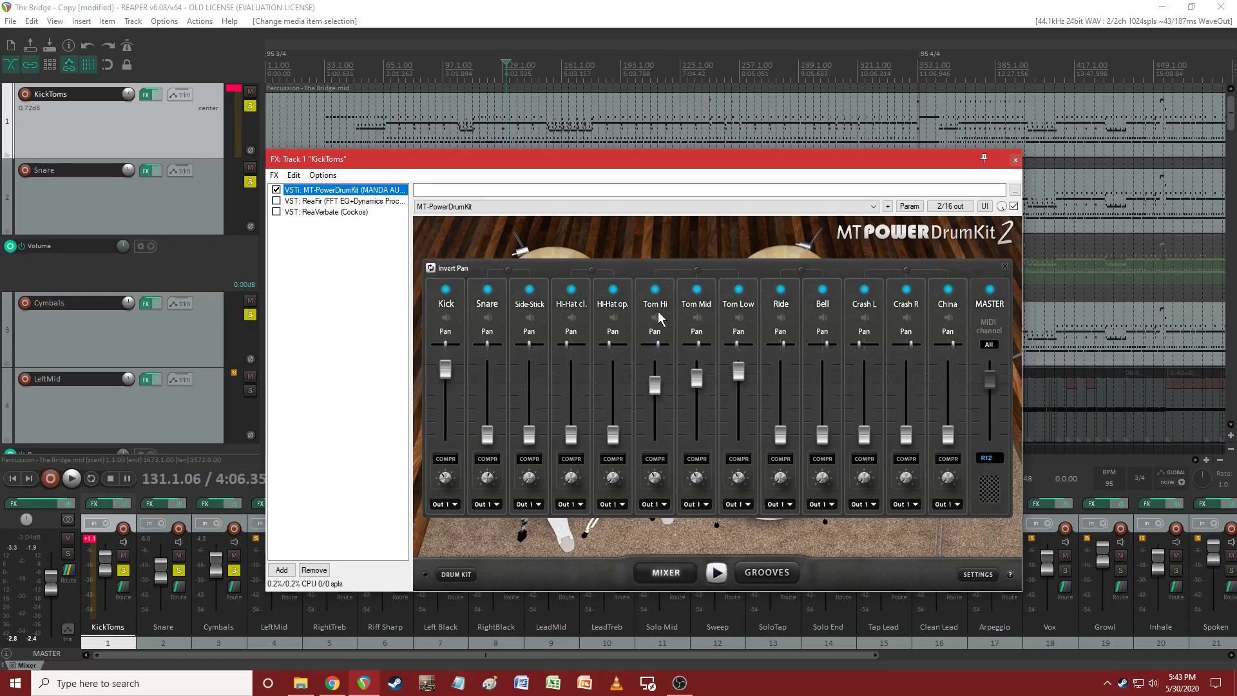
left_click(322, 201)
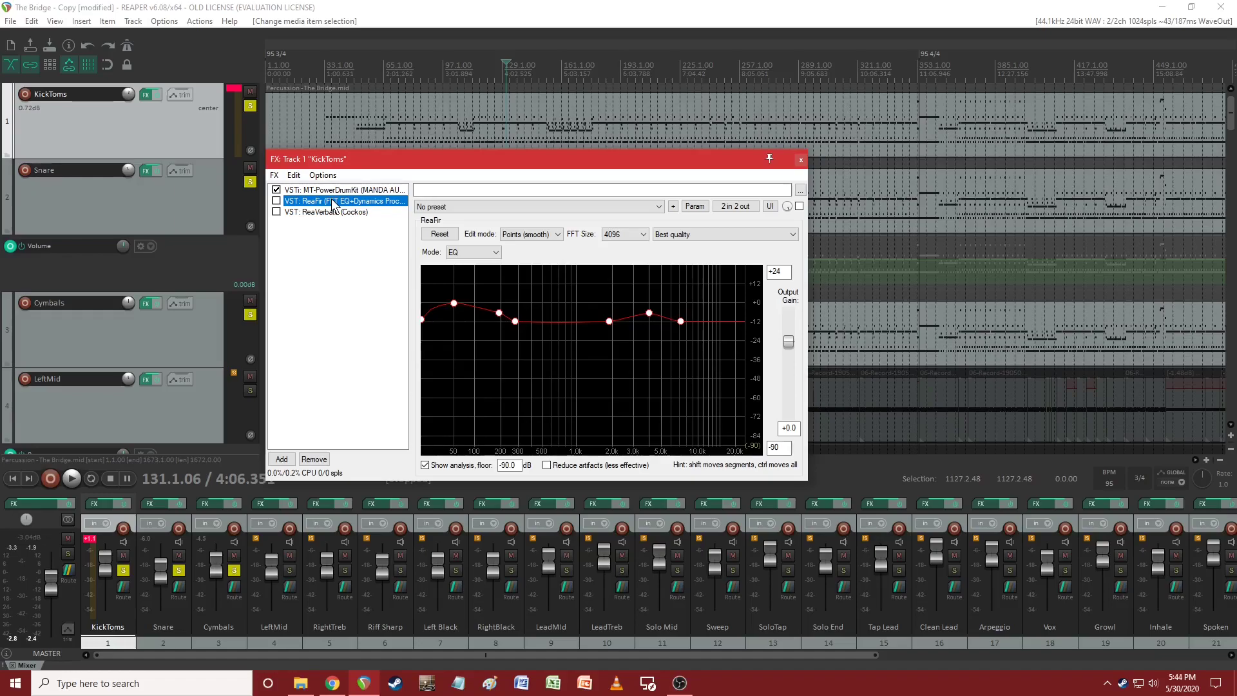
Duplicate ReaFir in the KickToms chain as an enabled copy below the original and reset the copy's EQ curve
left_click_drag(309, 204, 303, 217)
left_click(277, 211)
left_click(437, 234)
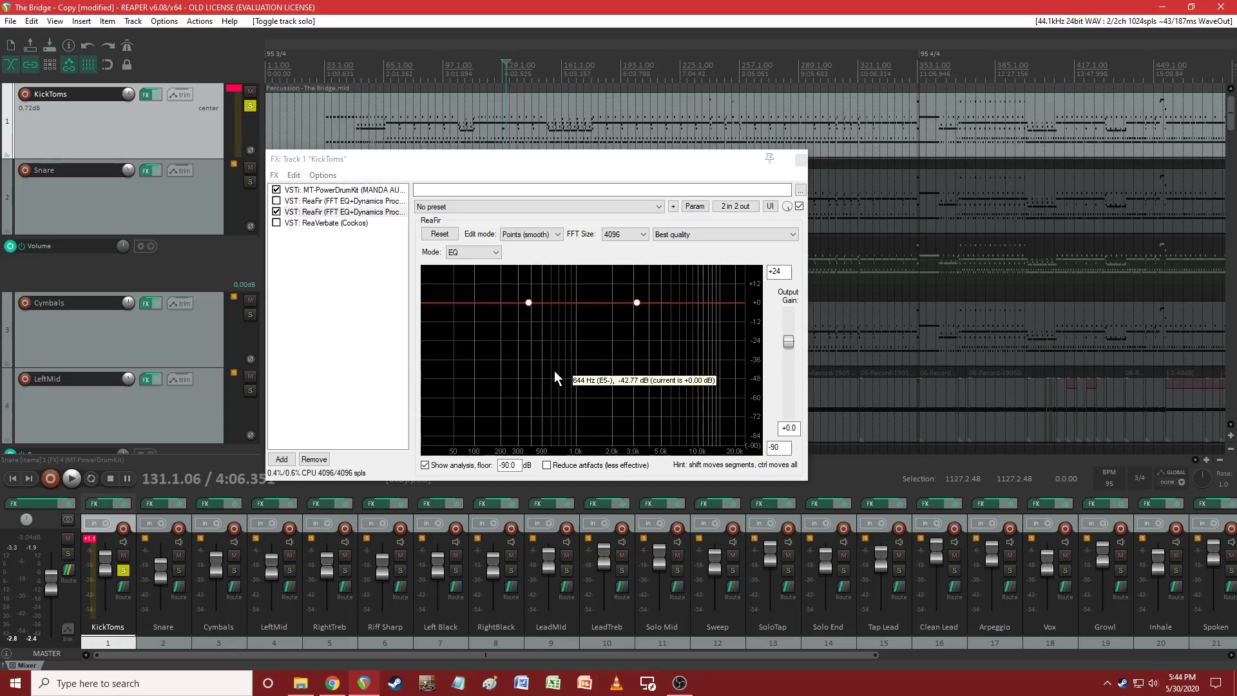
Play the soloed KickToms track from bar 131 and examine its frequency spectrum in the second ReaFir
key("space")
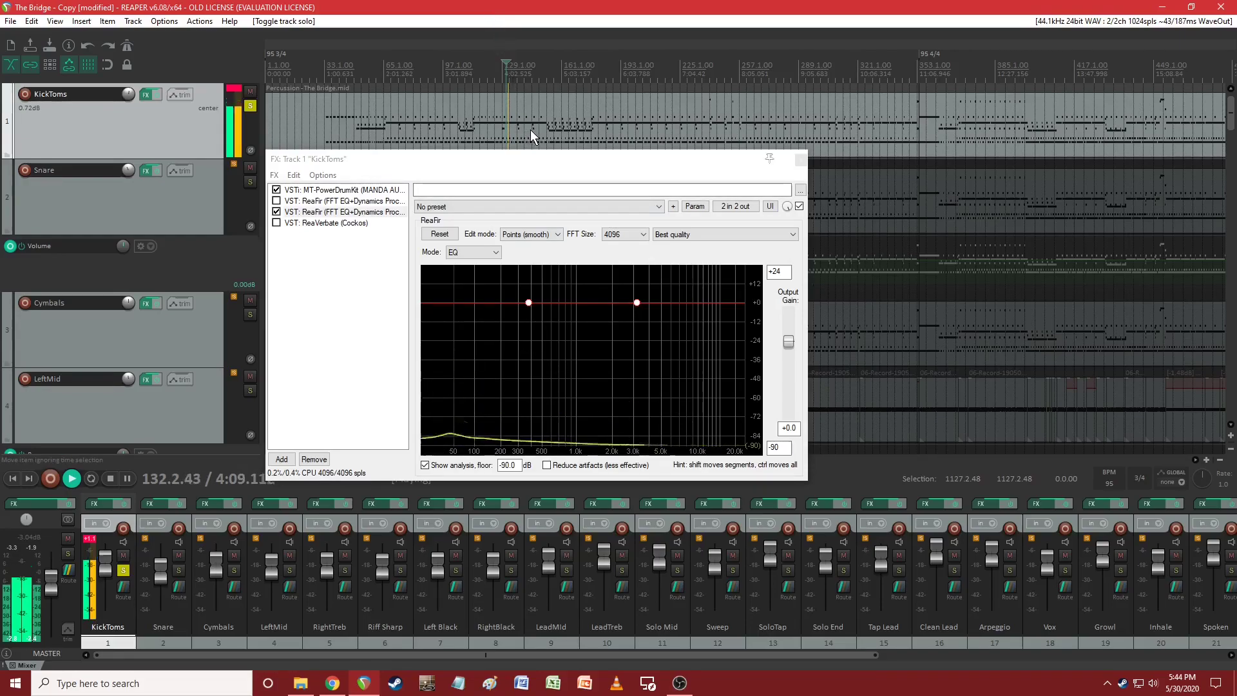
scroll(513, 85, "up", 2)
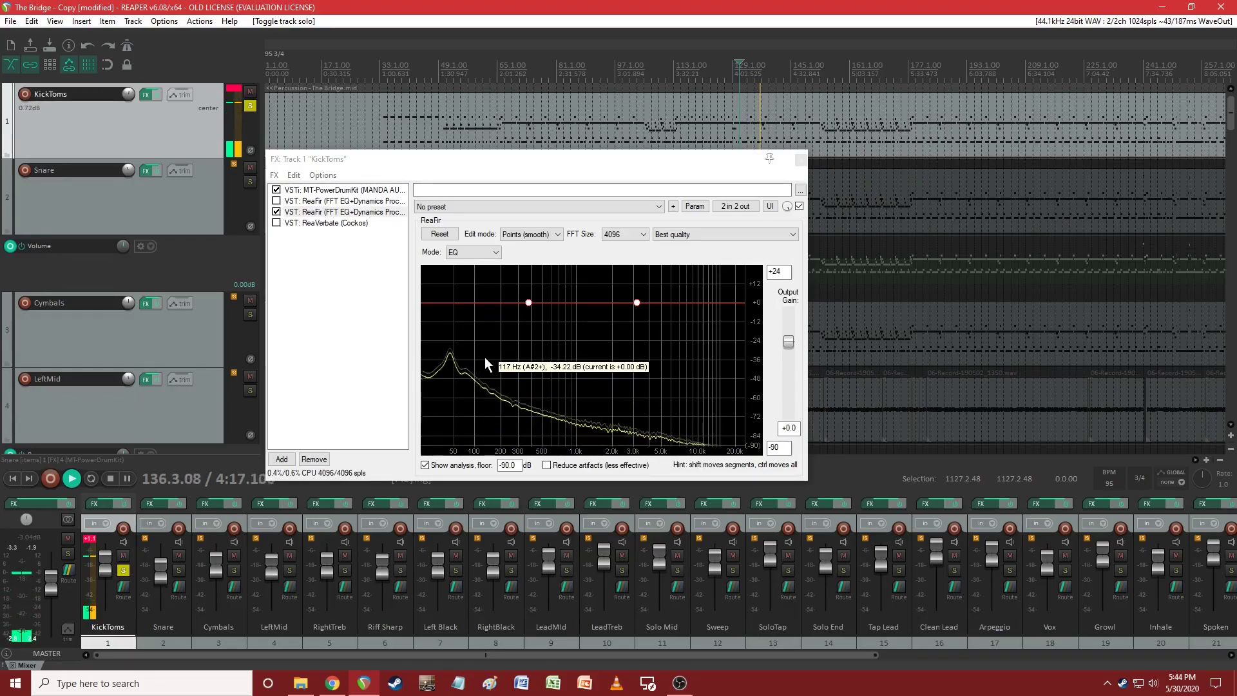
key("space")
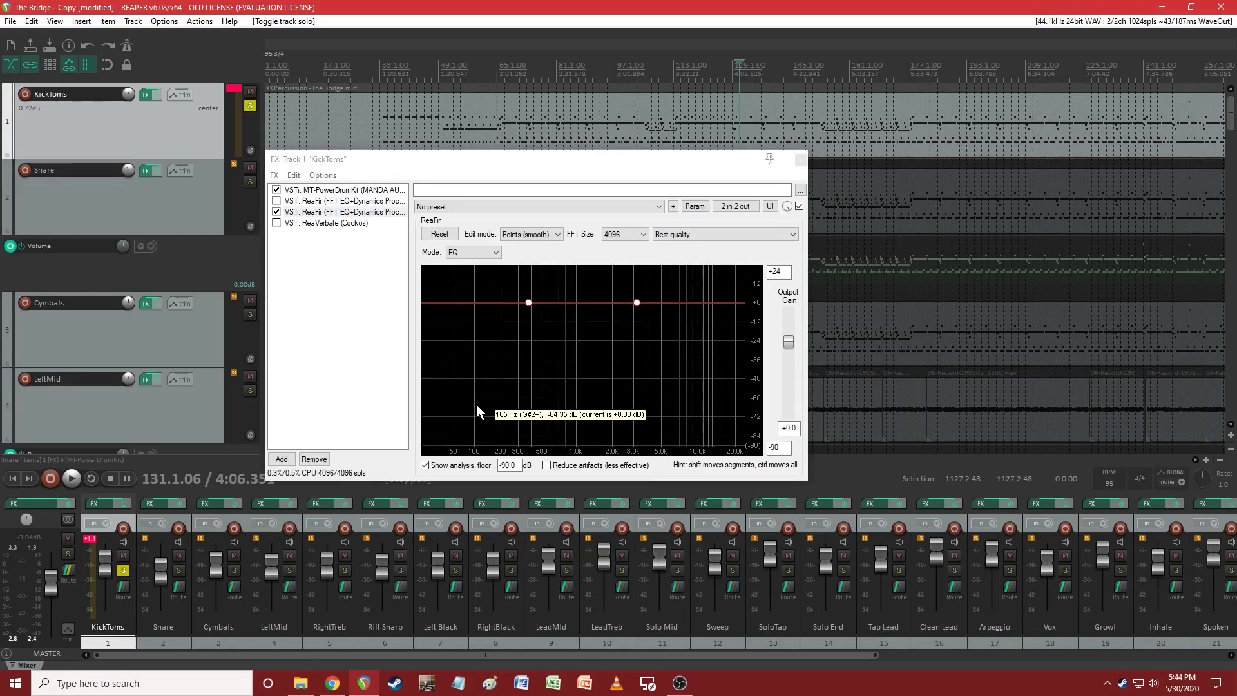
Play the KickToms passage from about bar 136 repeatedly and examine the kick and tom peaks in the ReaFir spectrum
left_click(760, 116)
scroll(760, 116, "up", 5)
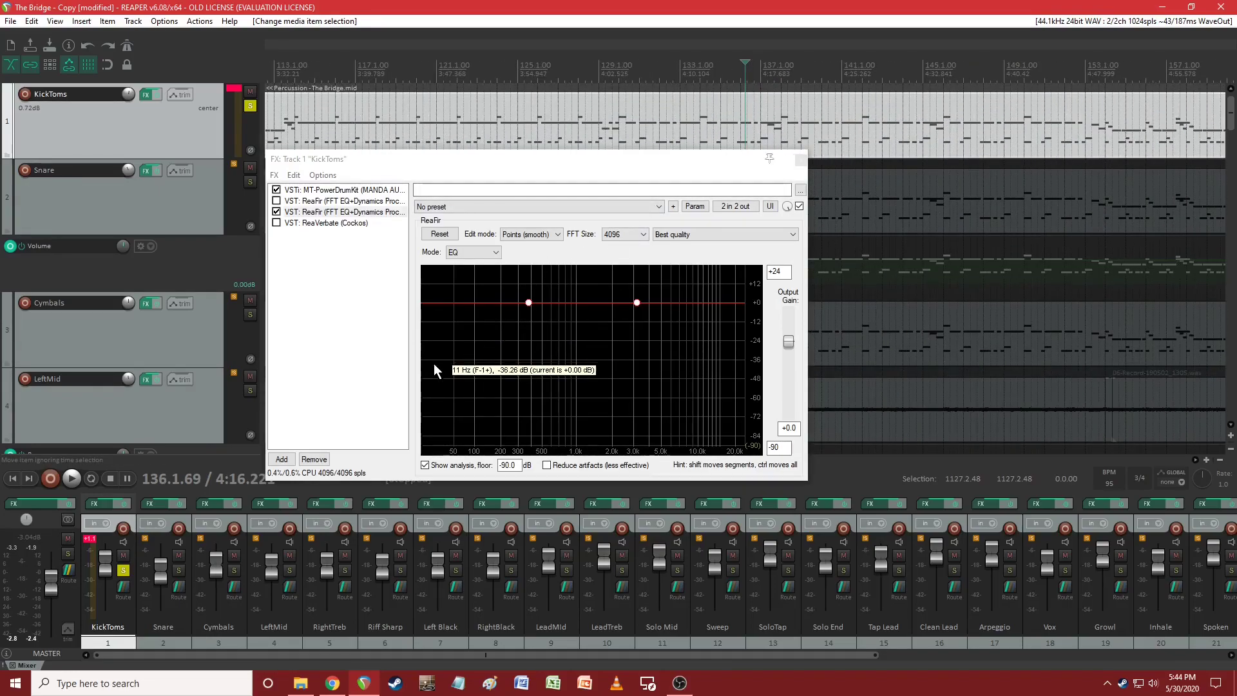
key("space")
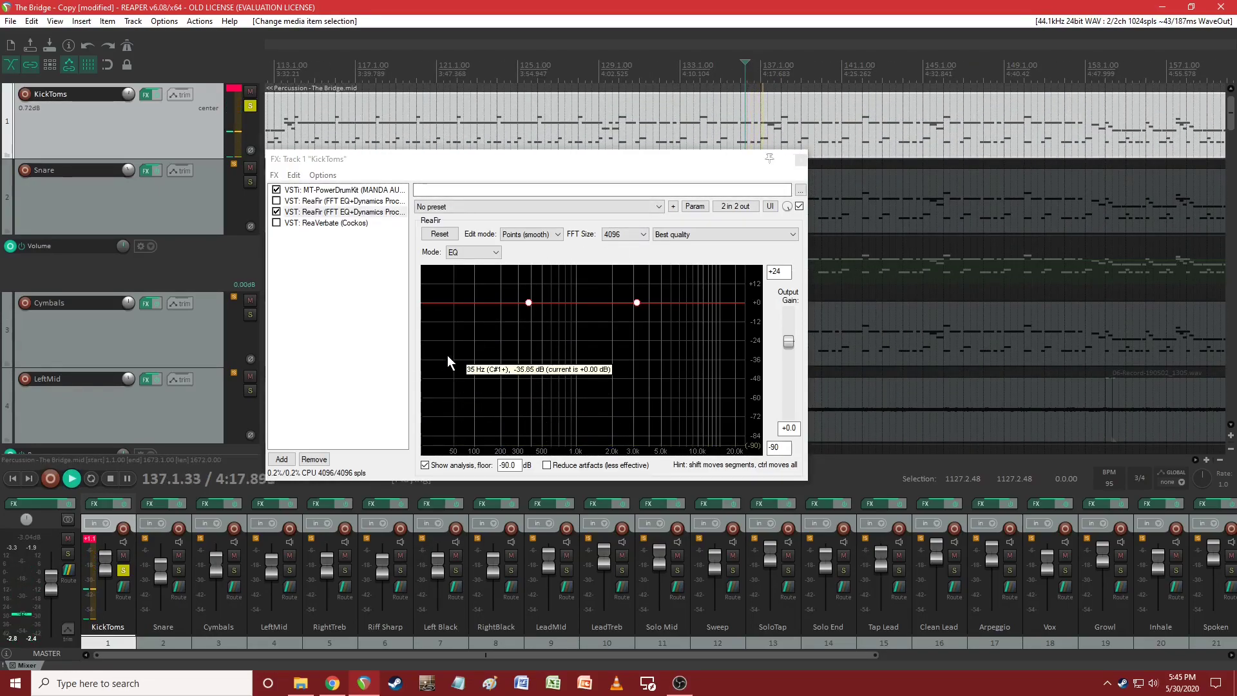
key("space")
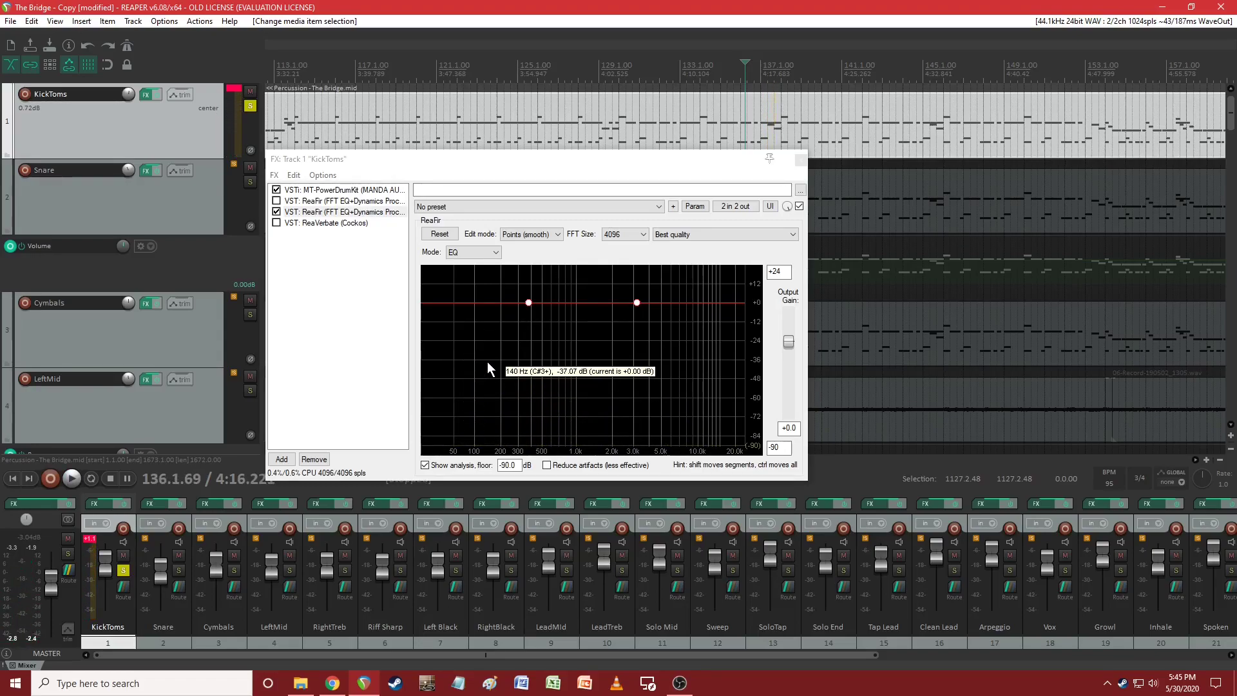
key("space")
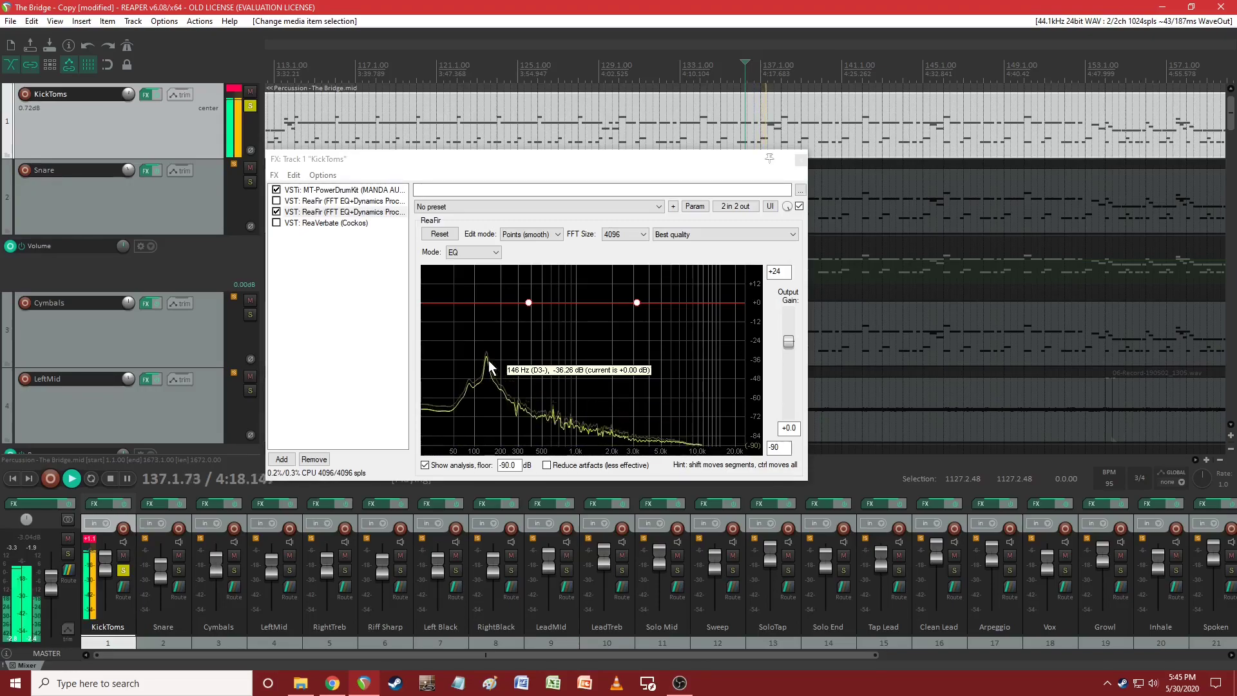
key("space")
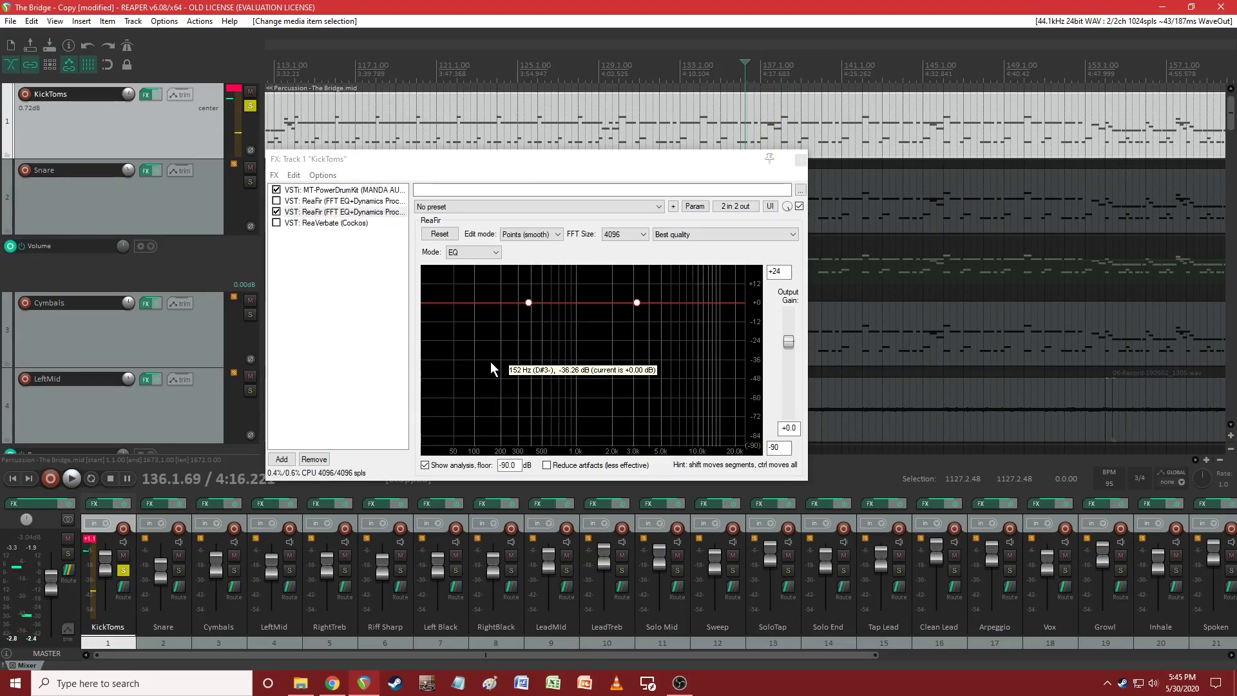
key("space")
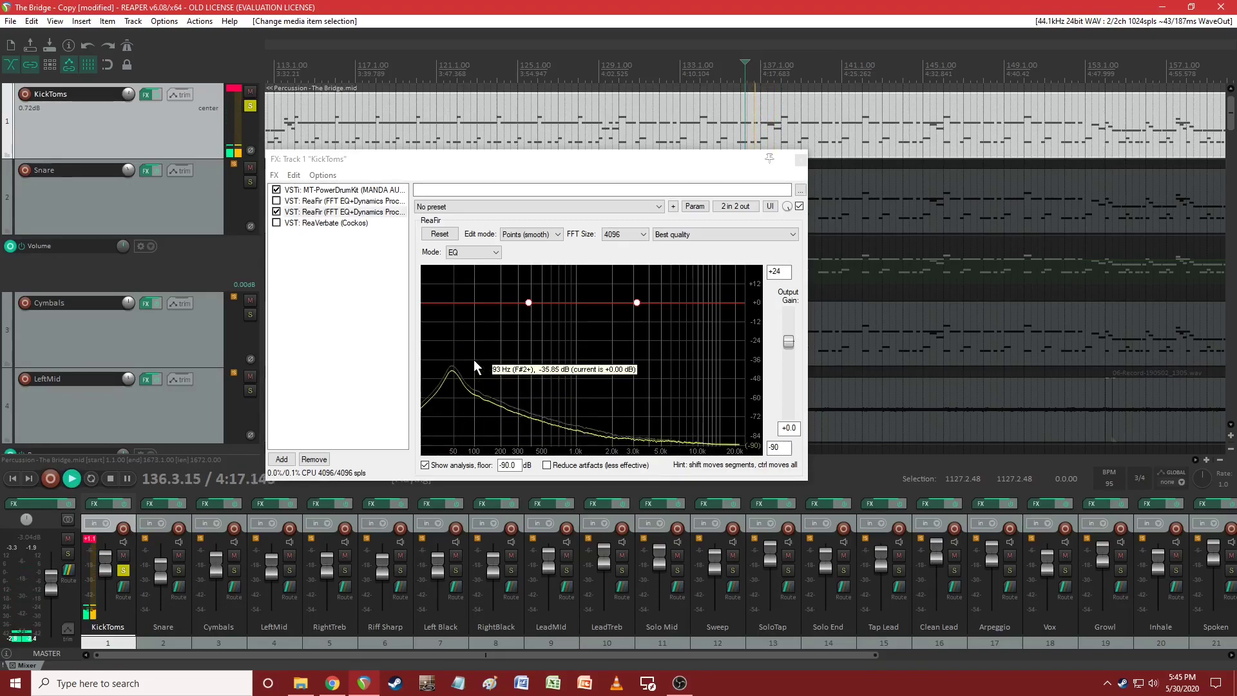
key("space")
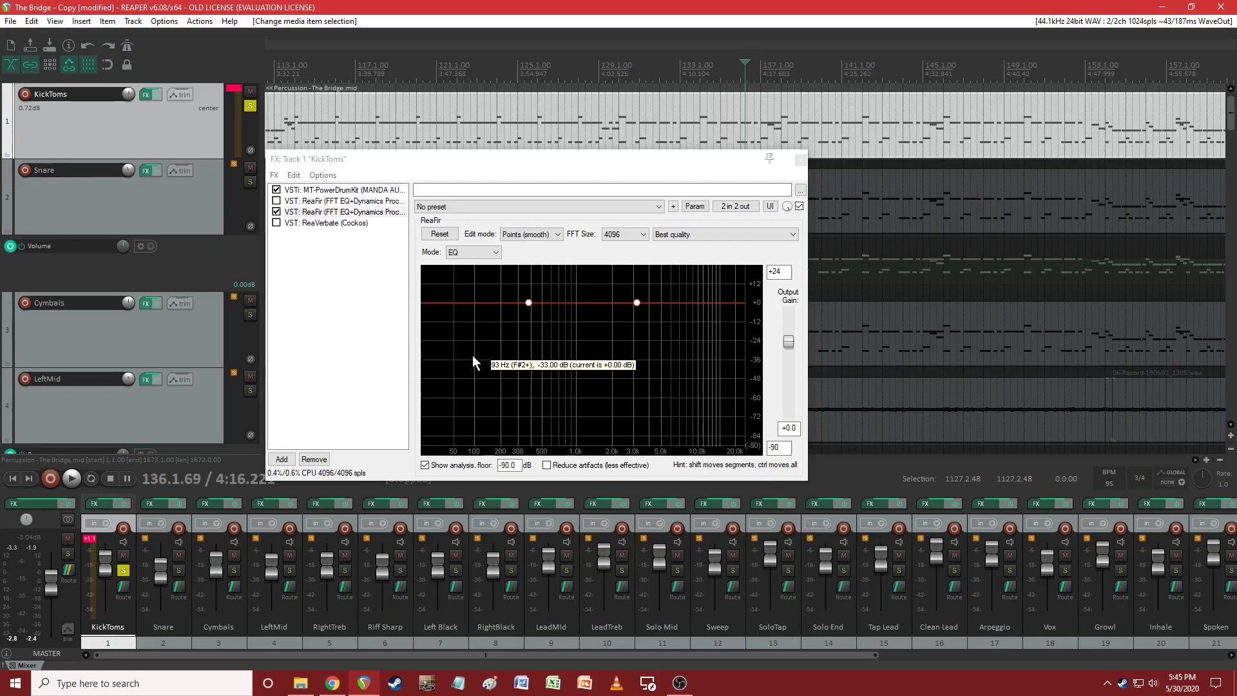
Shape the second ReaFir's curve with a 0 dB point near 46 Hz and points near 0 Hz and 357 Hz at about -12 dB
left_click(453, 303)
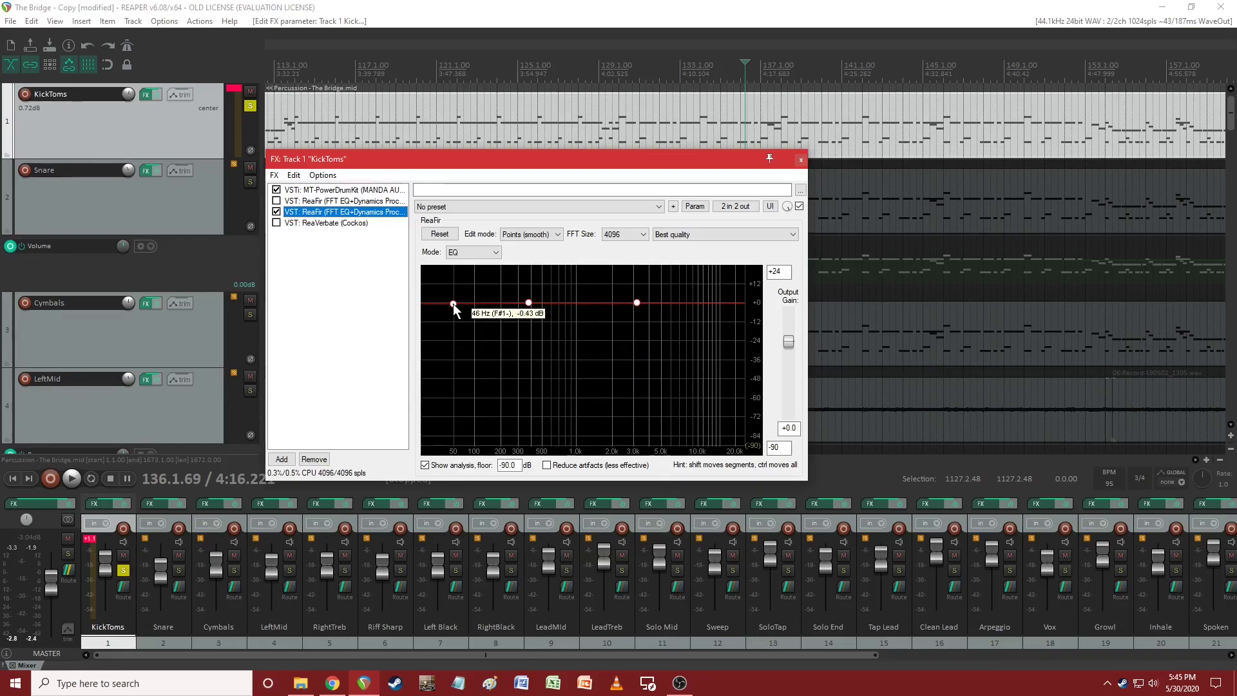
left_click_drag(529, 303, 525, 322)
left_click_drag(638, 302, 426, 328)
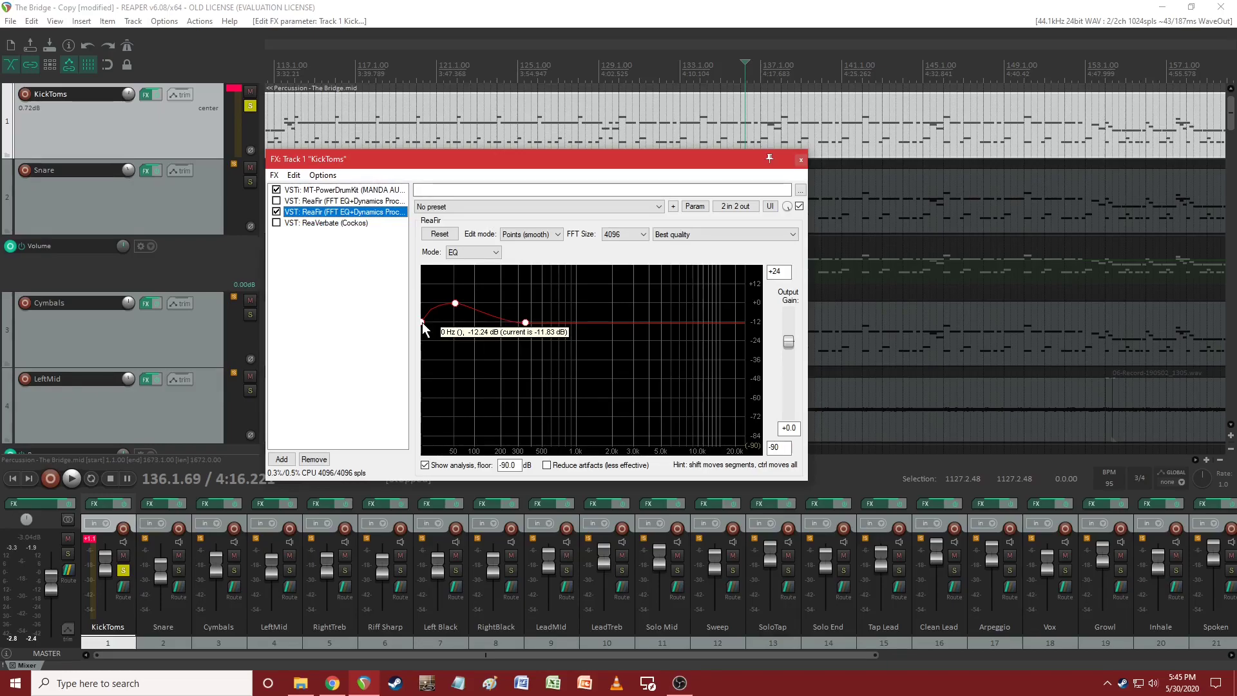
mouse_move(422, 322)
left_mouse_down()
mouse_move(409, 337)
mouse_move(407, 324)
left_mouse_up()
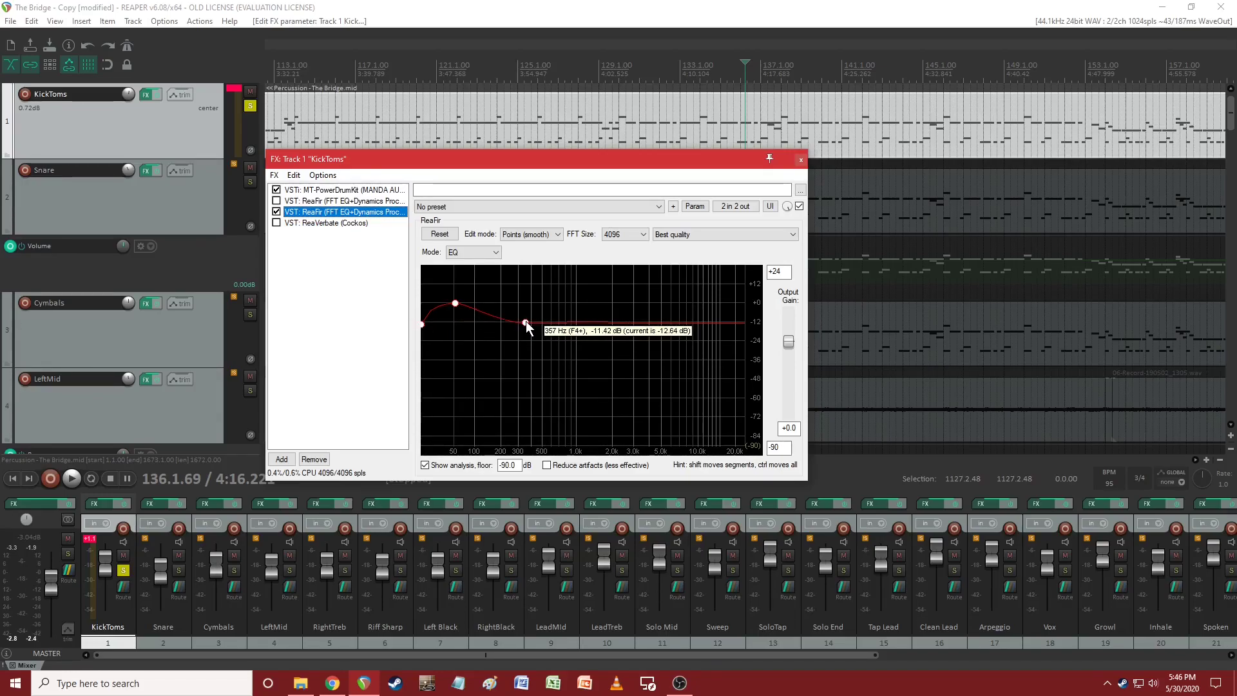
Move the -12 dB point to about 210 Hz and add a point at about -6 dB between it and the 46 Hz point
left_click_drag(508, 322, 503, 324)
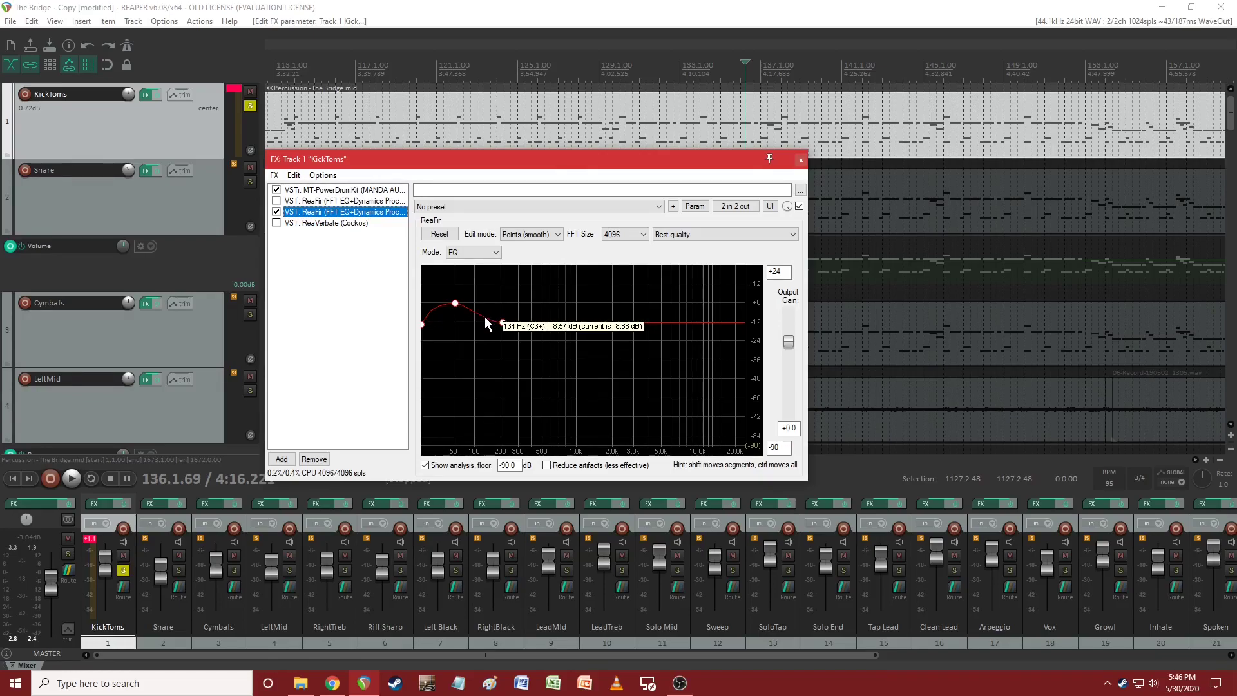
left_click_drag(482, 318, 481, 311)
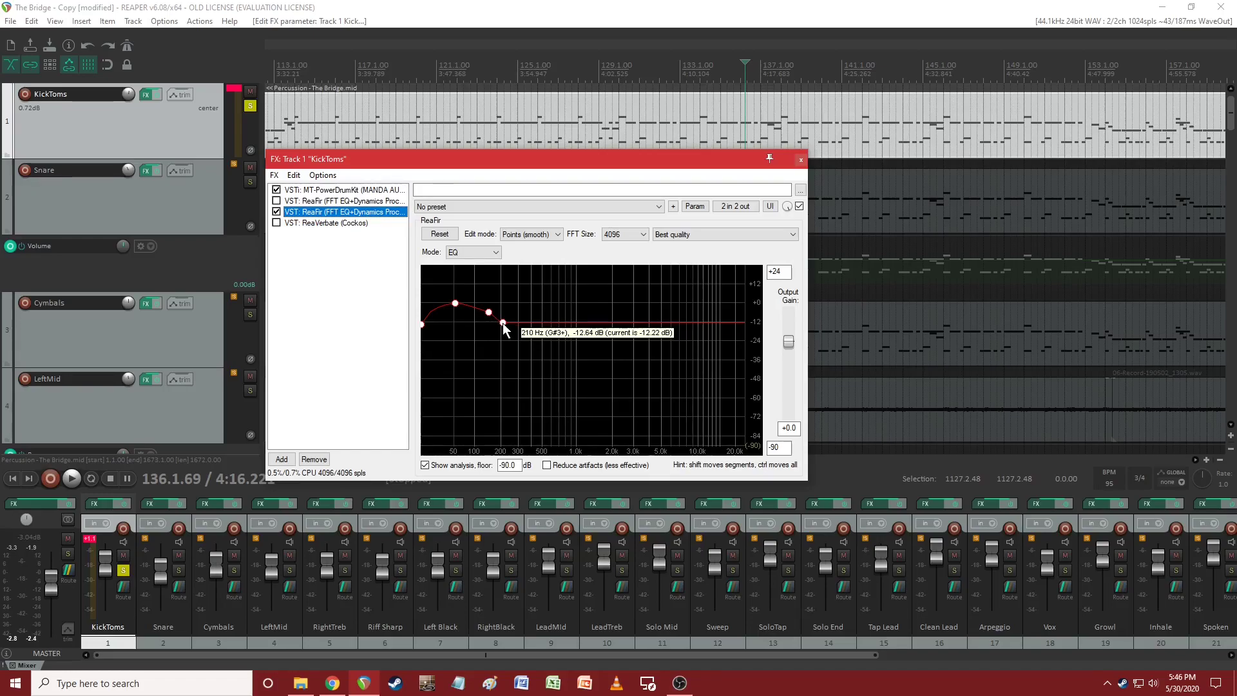
Review the drum kit's mixer levels and try the second ReaFir's curve without the point between 46 Hz and 210 Hz
left_click(385, 191)
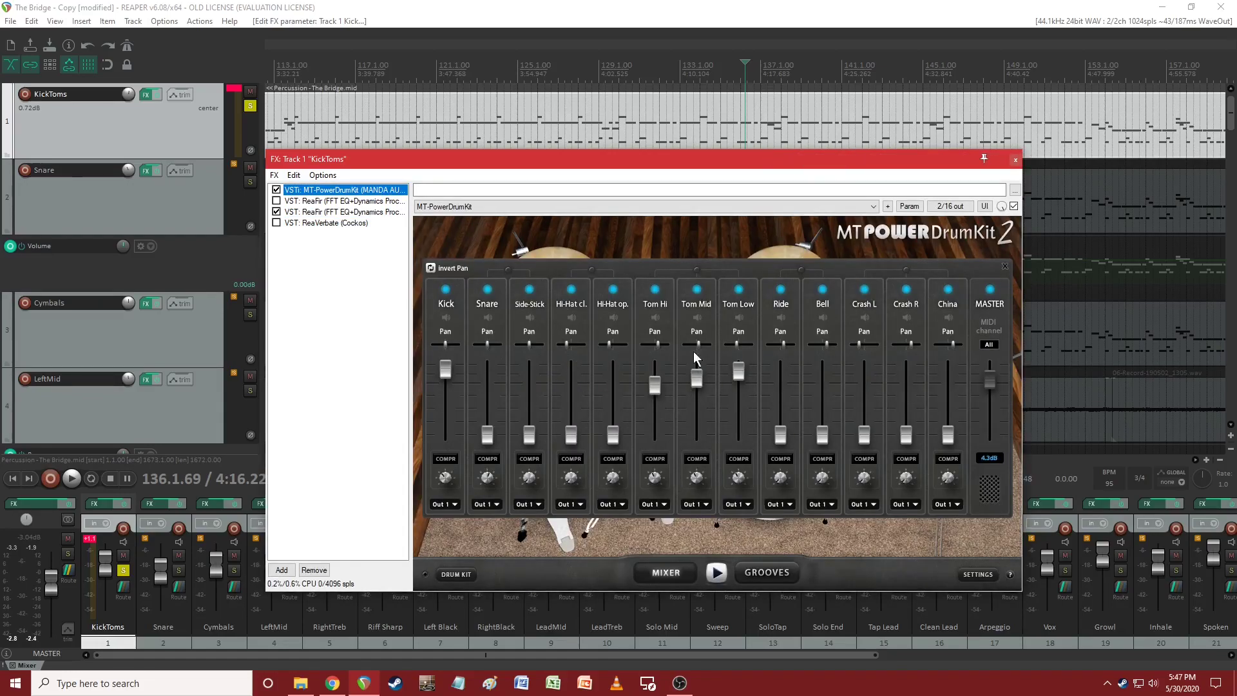
left_click(368, 213)
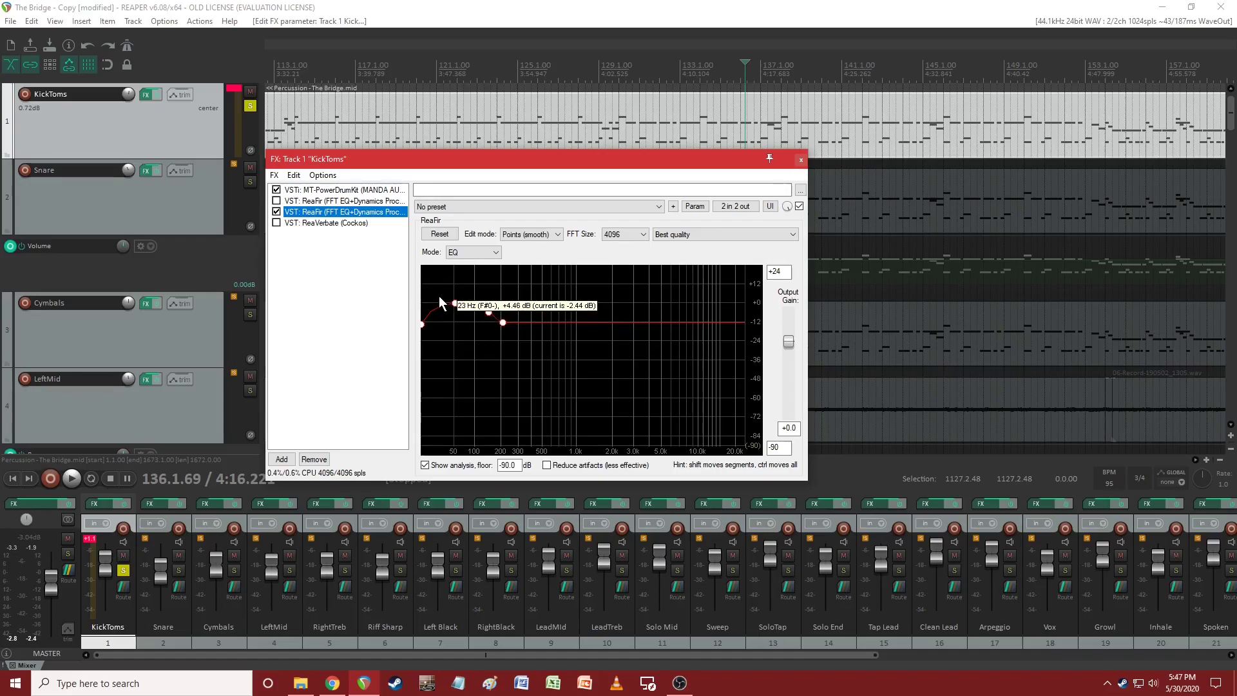
right_click(489, 312)
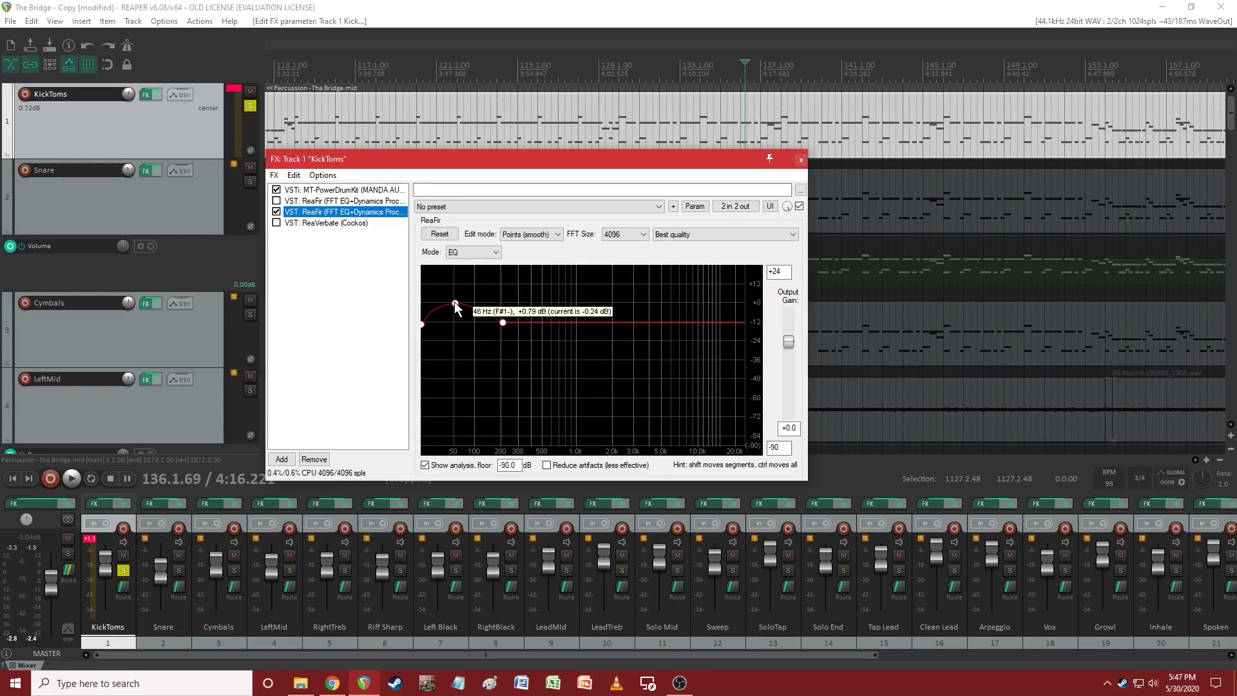
key("ctrl+z")
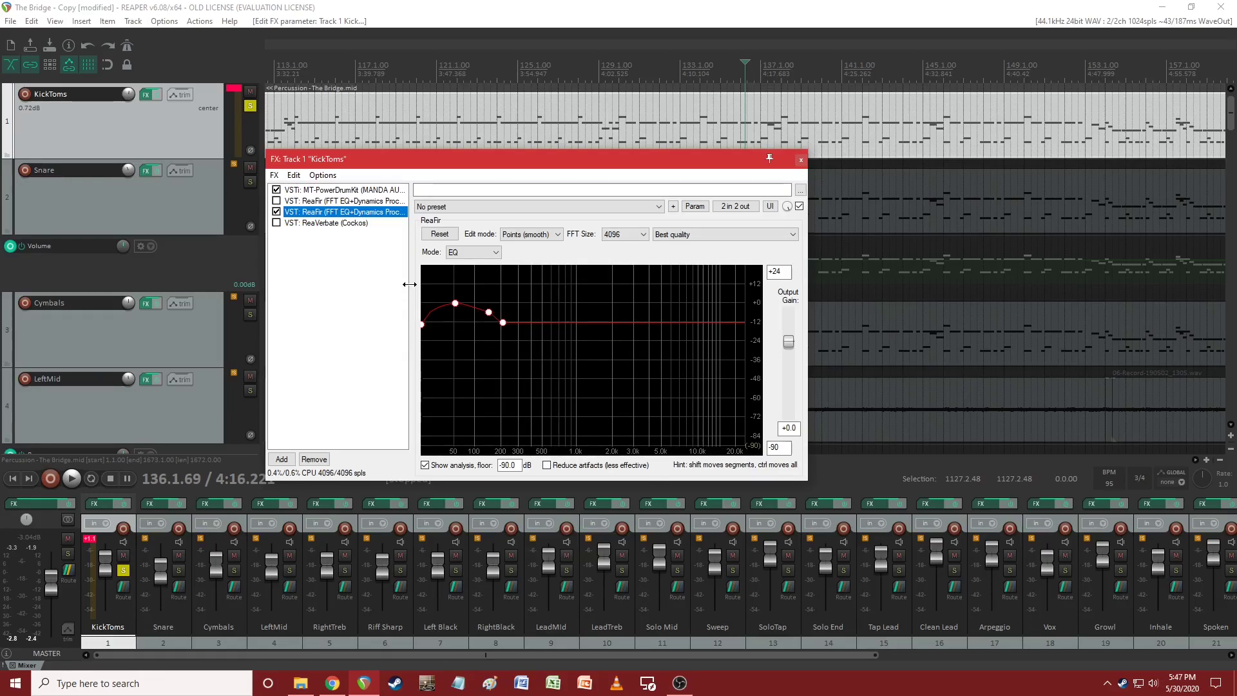
Audition the KickToms passage and raise the entire EQ curve until its flat upper section sits at about -5.7 dB
left_click(667, 8)
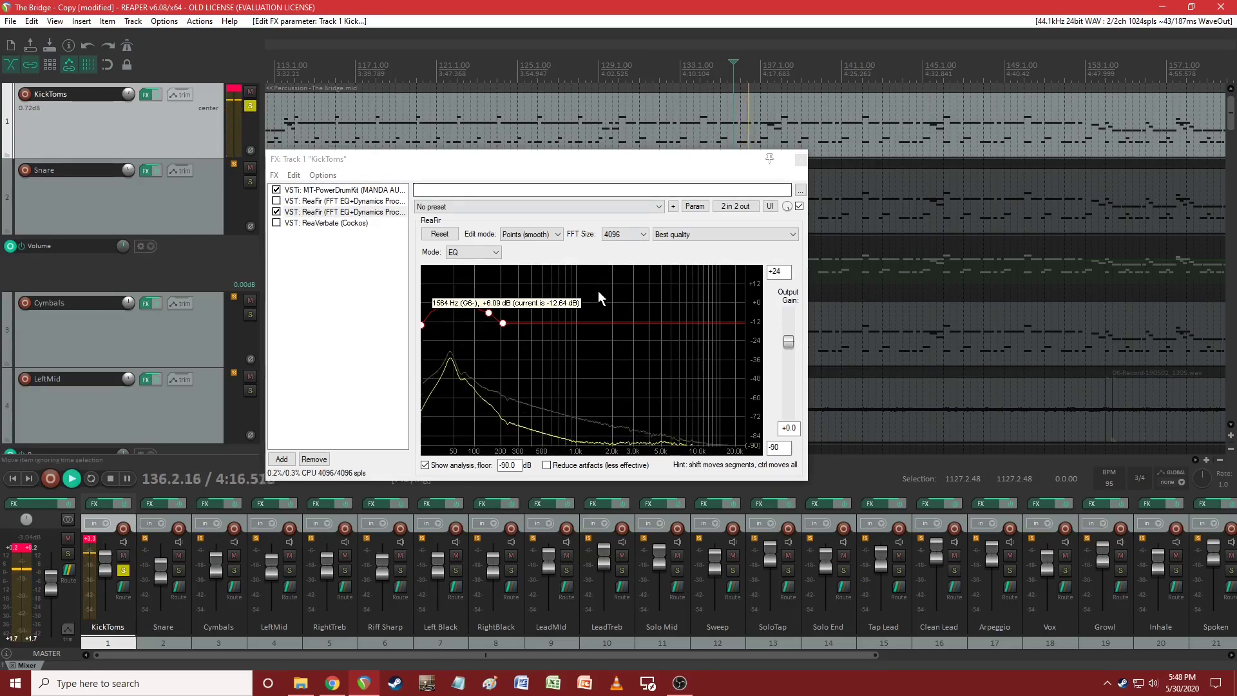
key("space")
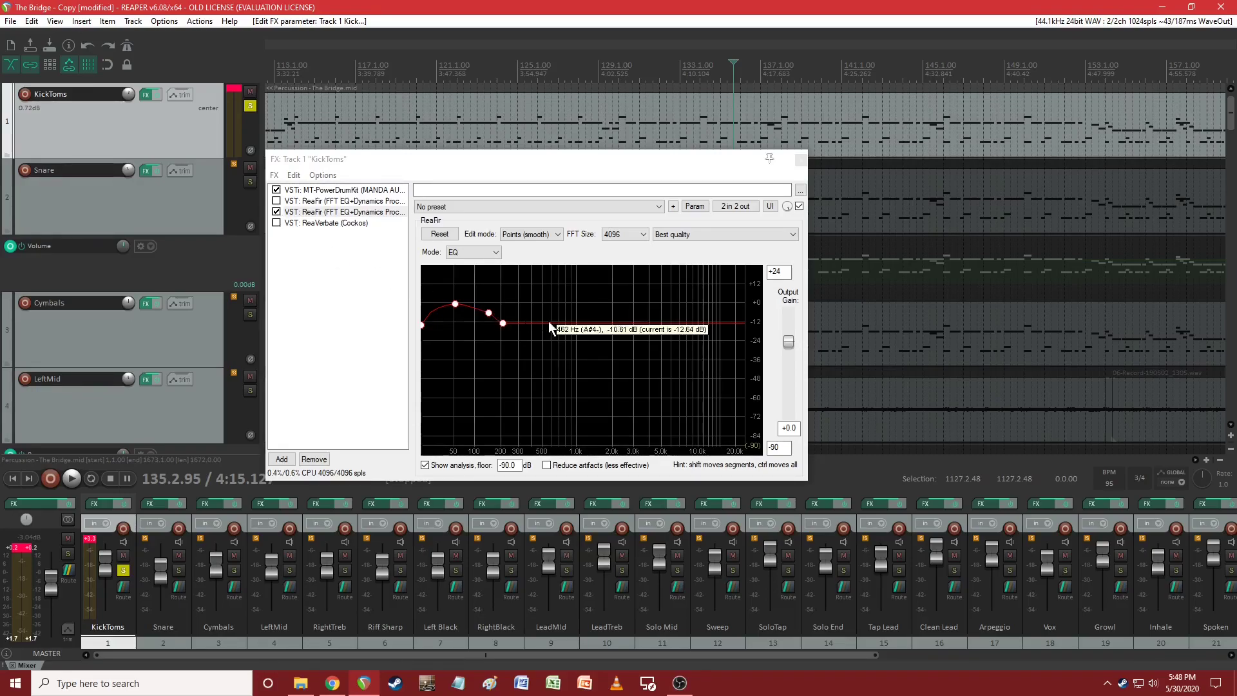
left_click_drag(554, 322, 553, 310)
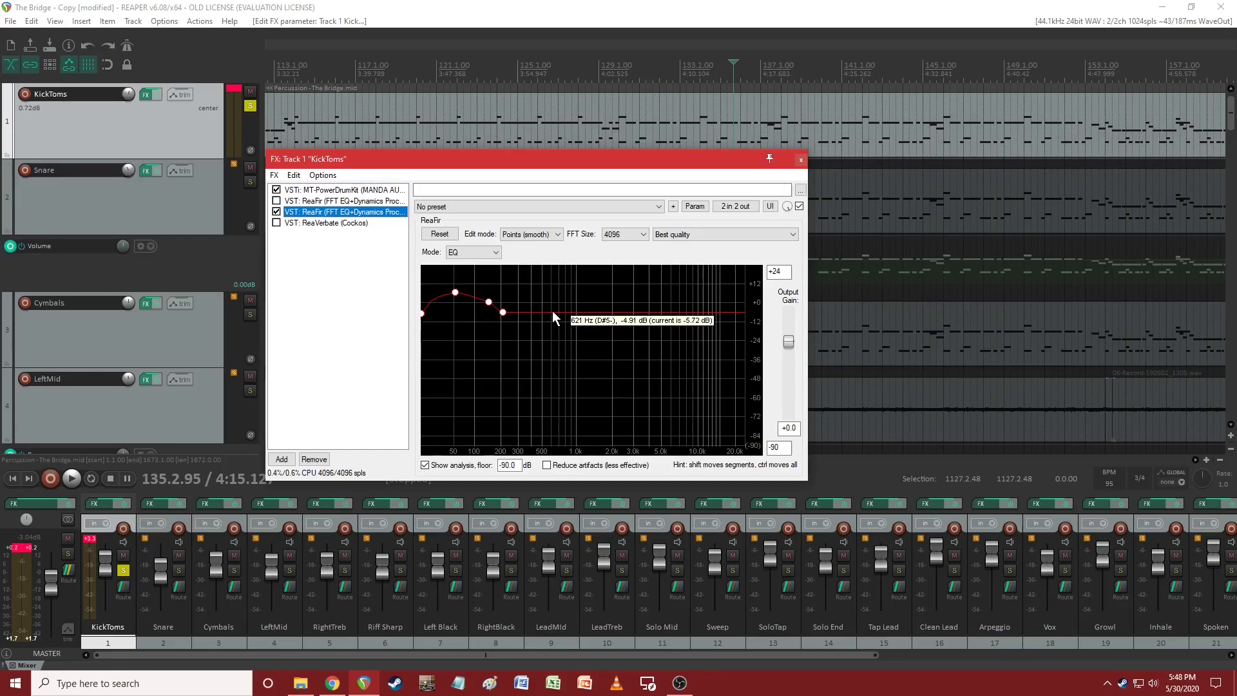
key("space")
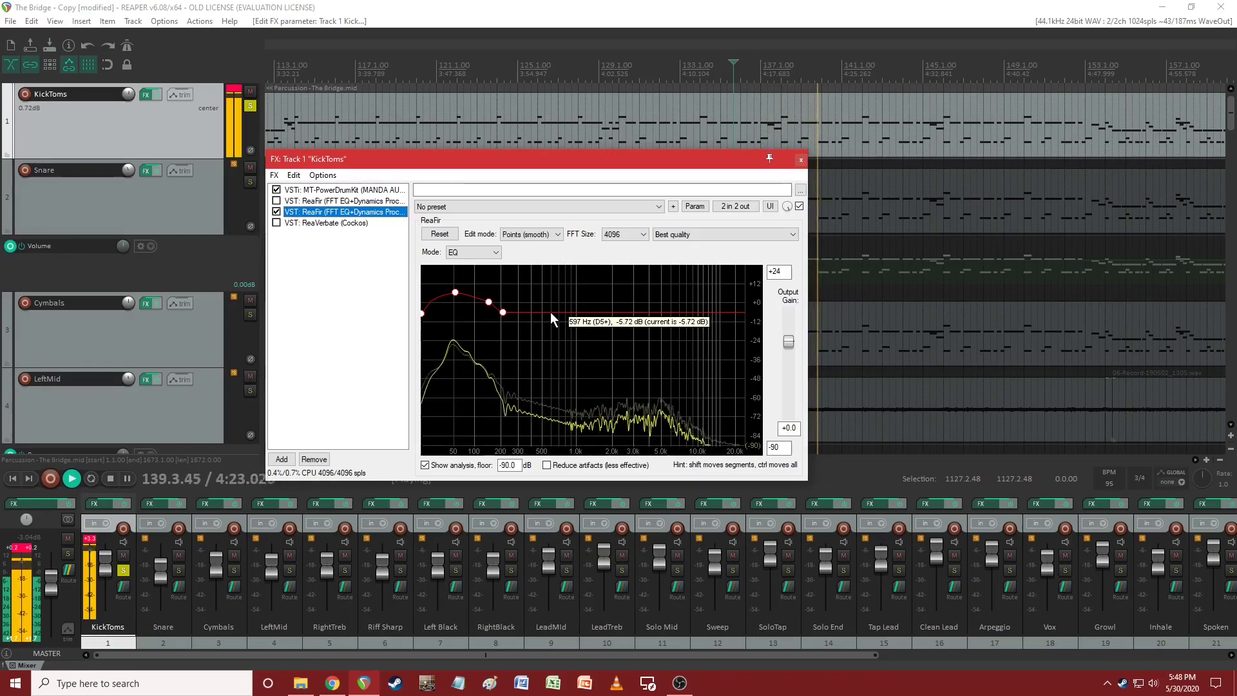
Stop playback and lower the entire EQ curve to about -11 dB in its flat section, removing the stray point near 597 Hz
key("space")
left_click_drag(550, 311, 550, 320)
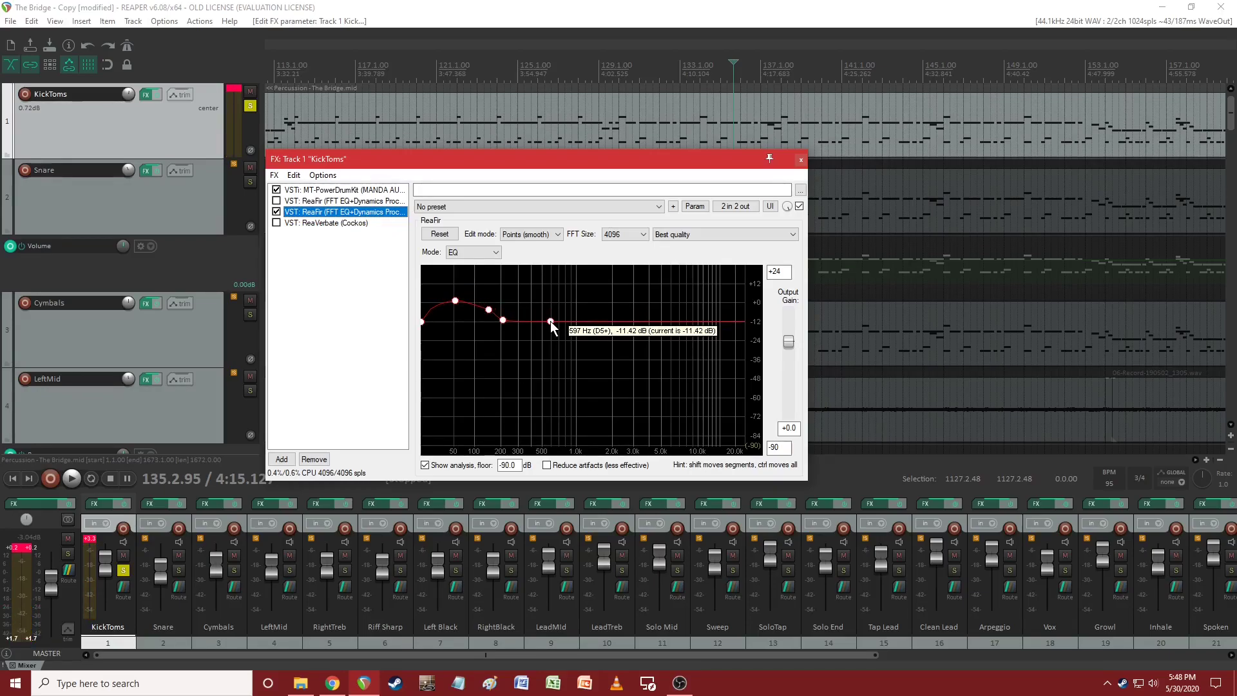
right_click(550, 321)
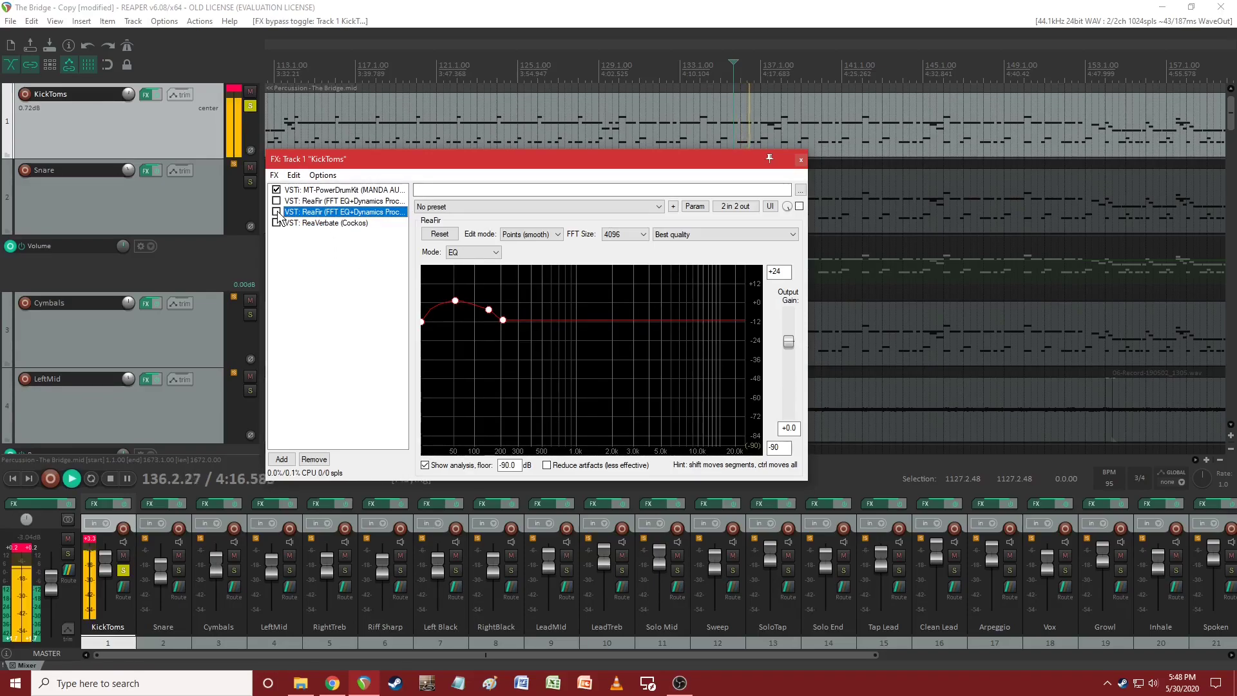
Audition KickToms with the second ReaFir's entire curve raised to about -5.3 dB, and lower its flat section to about -11.8 dB
key("space")
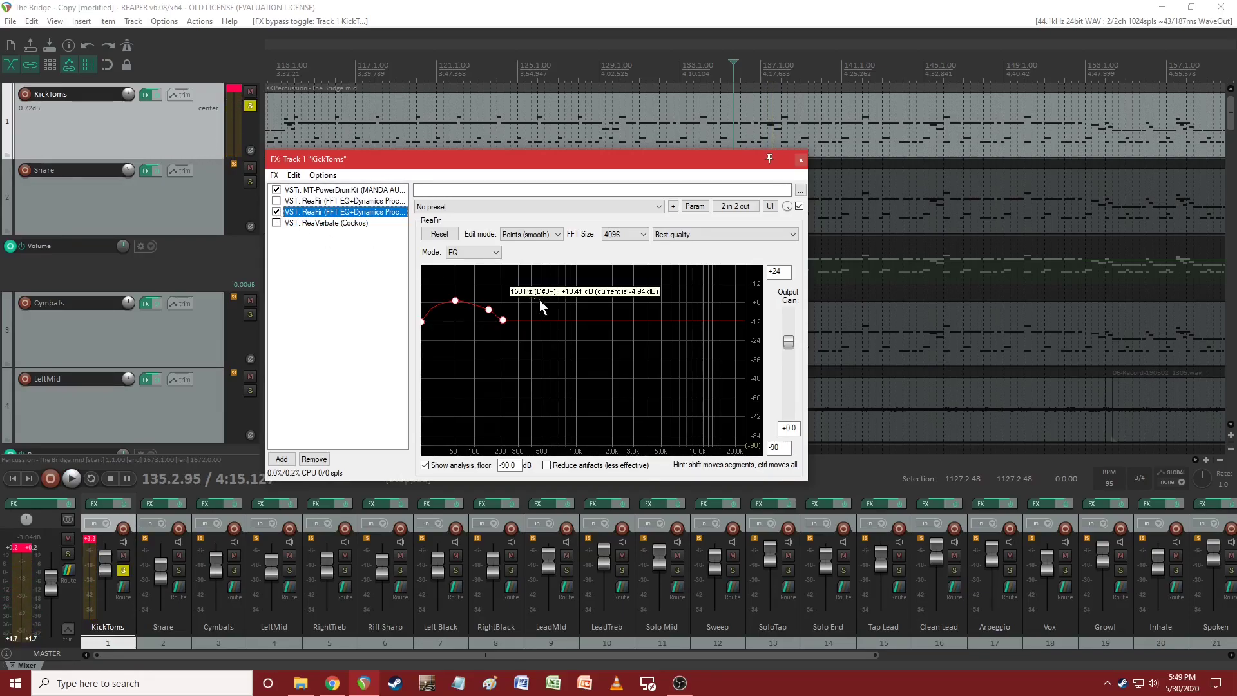
left_click_drag(544, 314, 546, 307)
key("space")
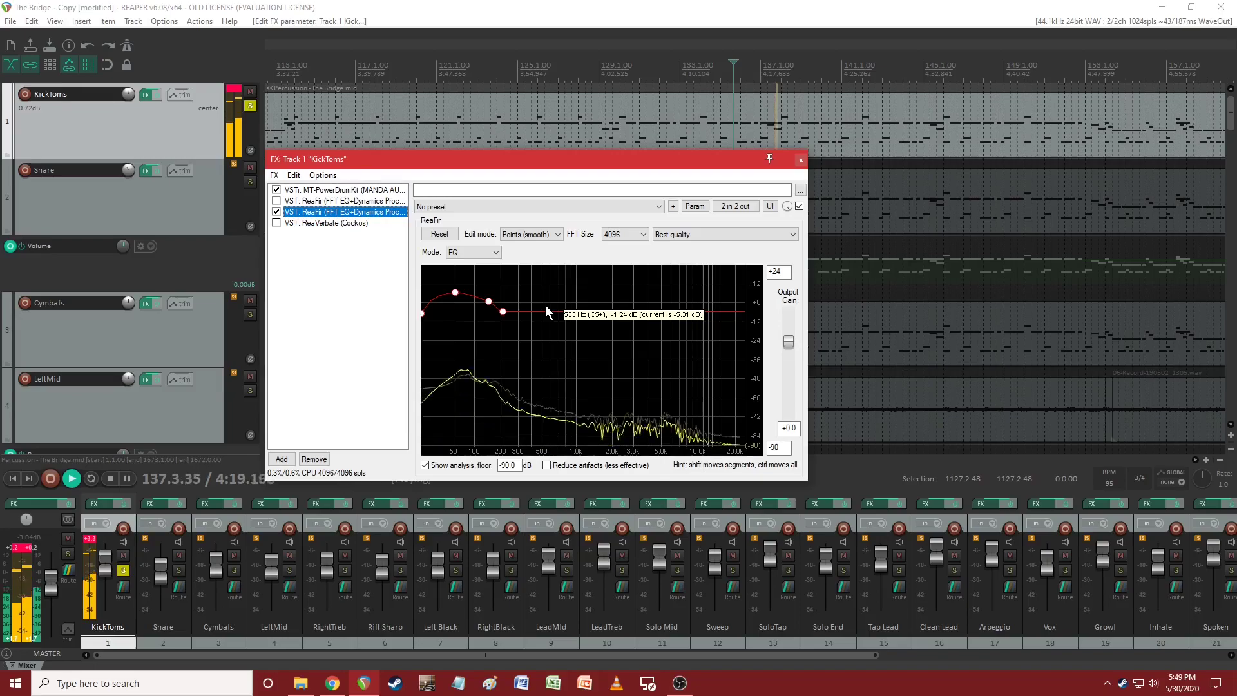
left_click_drag(546, 306, 653, 319)
key("space")
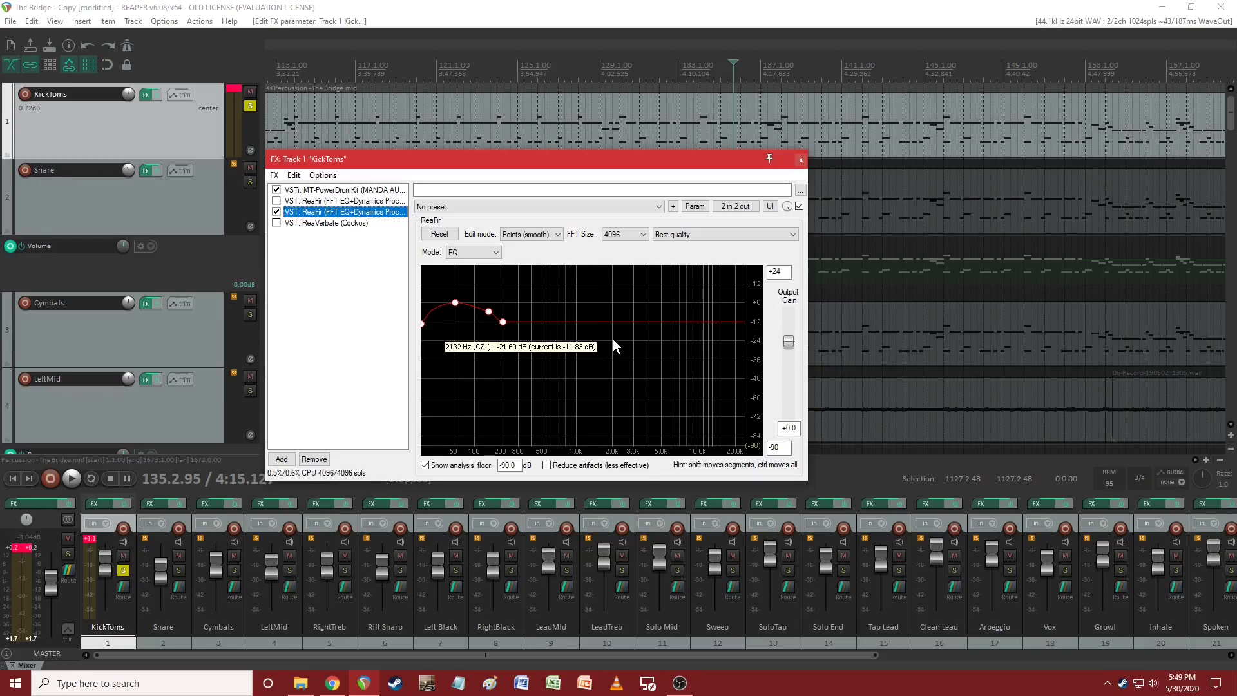
Replay the passage from about measure 134 and add a high-frequency bump between about 2 kHz and 6 kHz, peaking at about -6 dB
left_click(715, 97)
left_click(704, 102)
key("space")
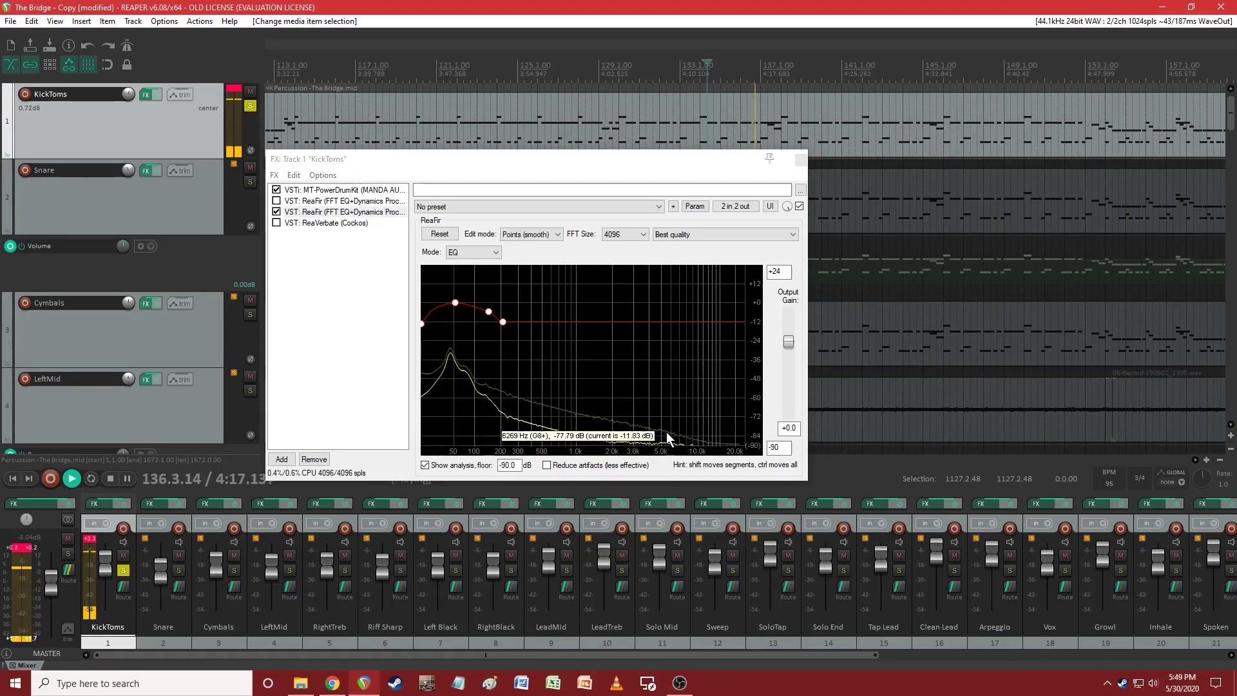
left_click(672, 321)
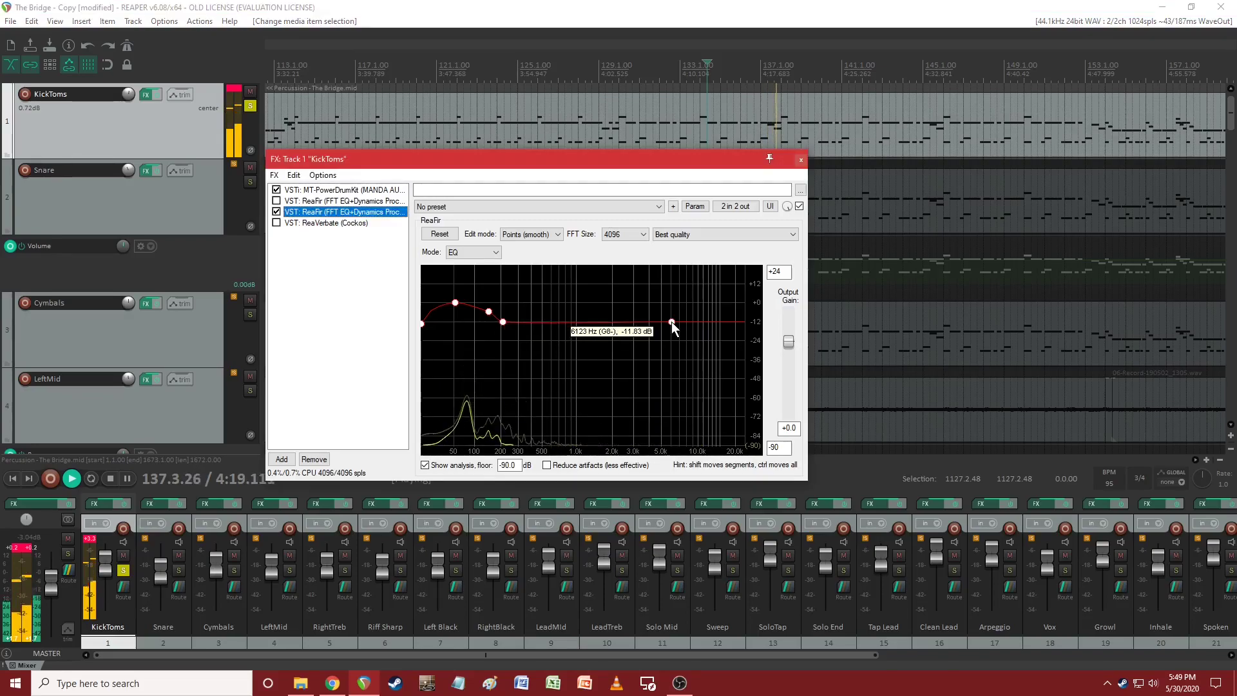
left_click(611, 322)
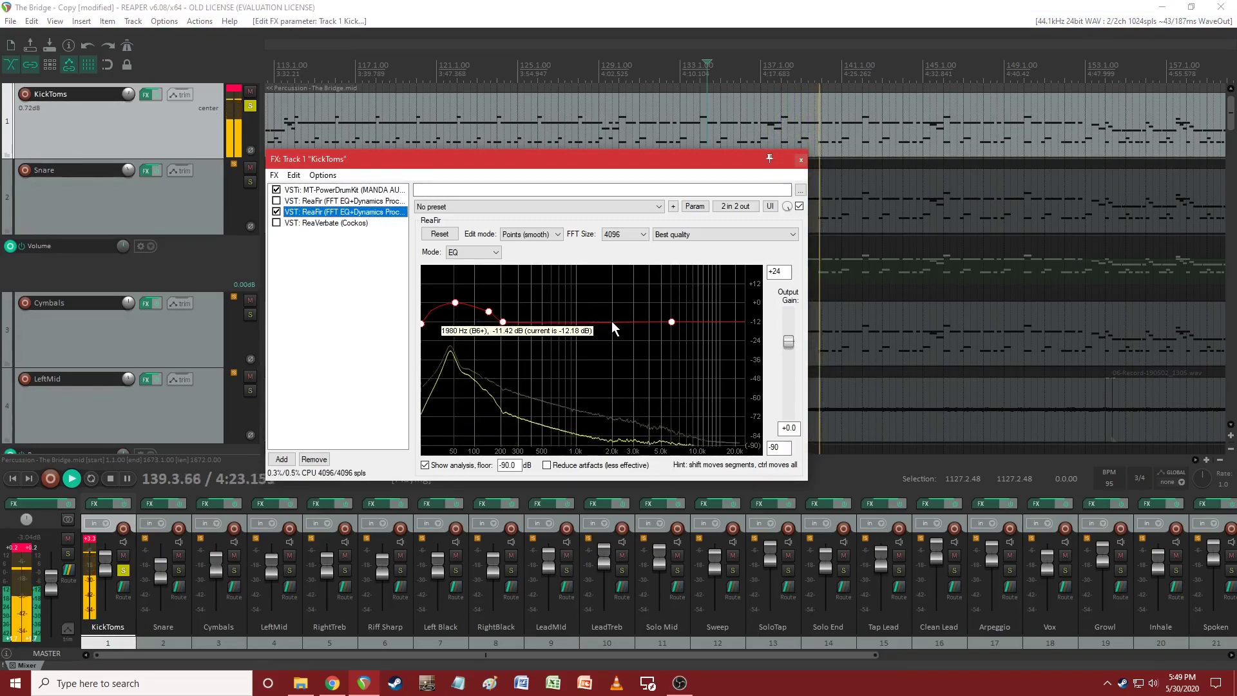
left_click(644, 312)
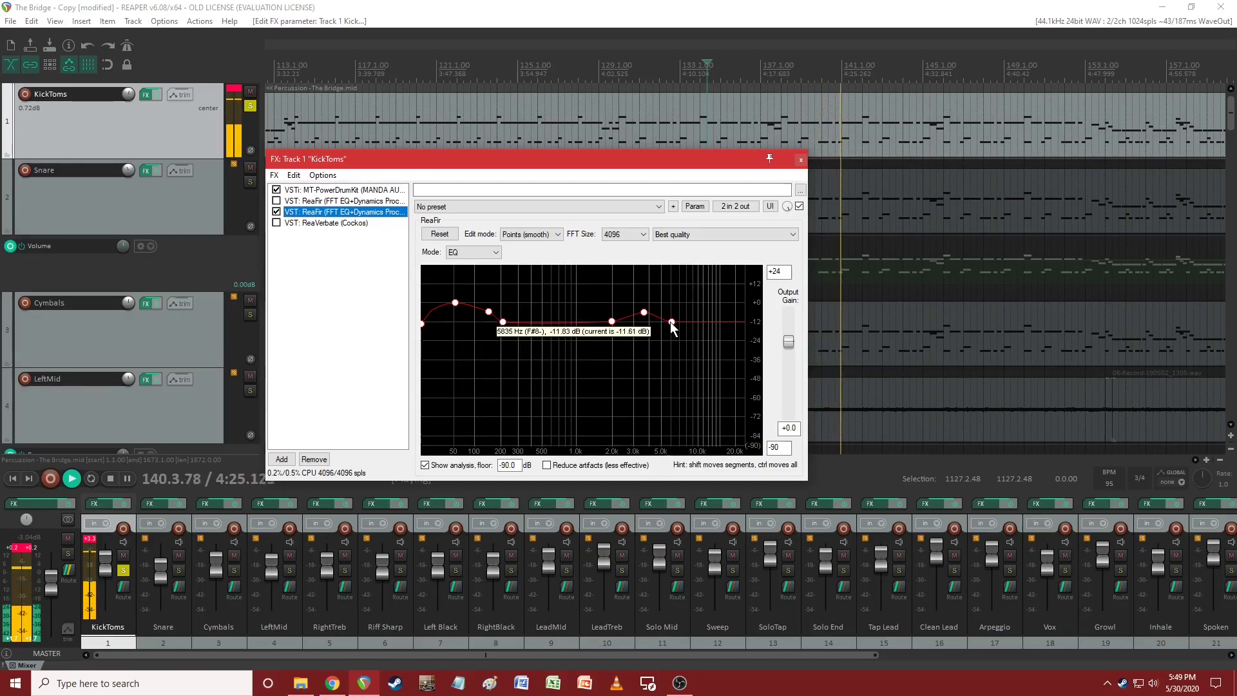
left_click_drag(670, 322, 677, 321)
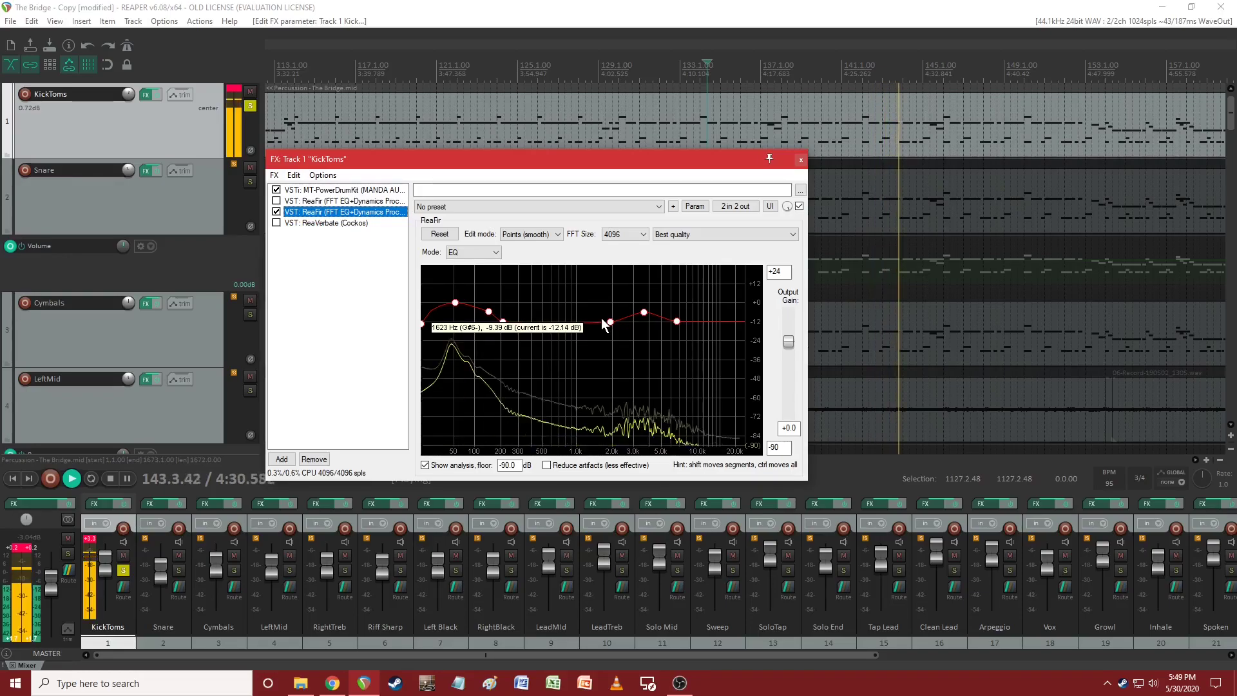
key("space")
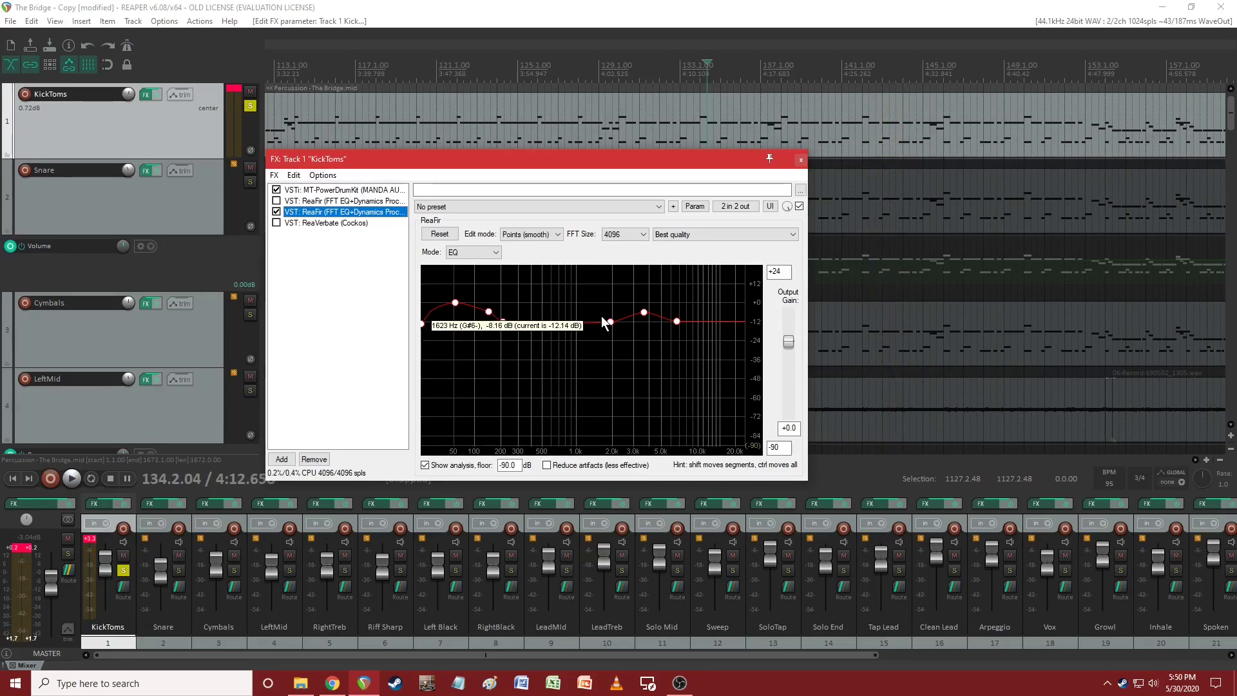
Go to the fast section near measure 792 and audition KickToms there with the second ReaFir active
left_click(832, 7)
scroll(868, 287, "down", 6)
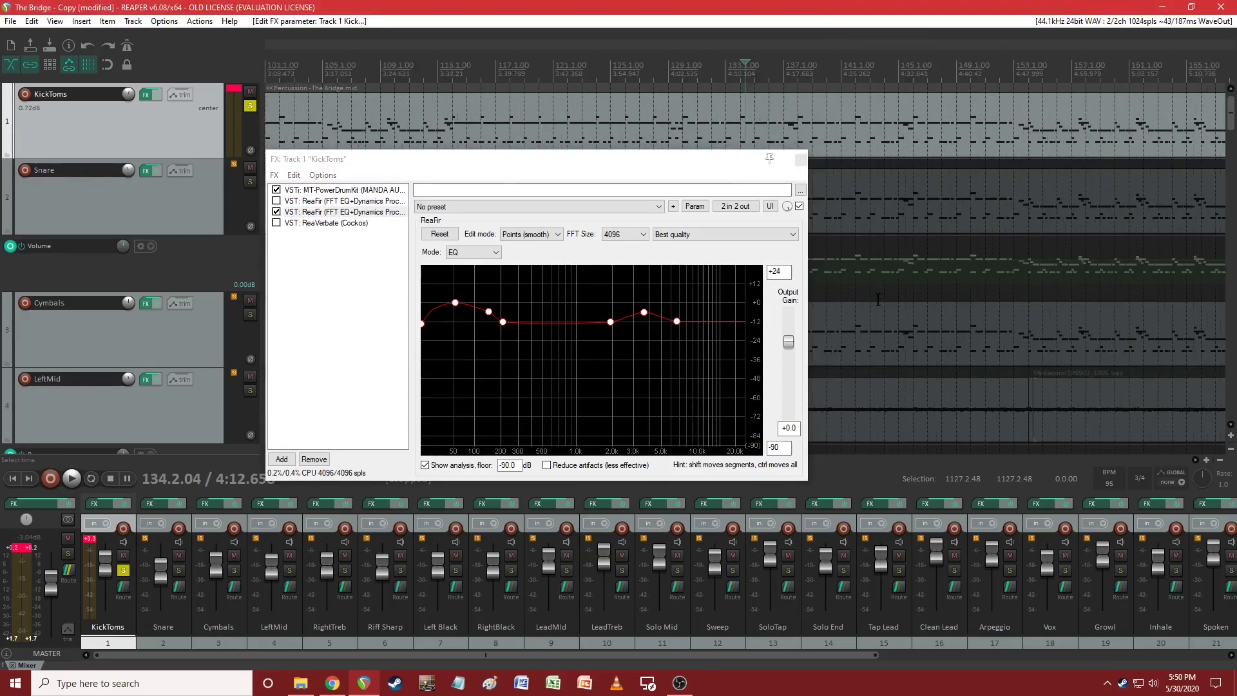
scroll(867, 282, "down", 4)
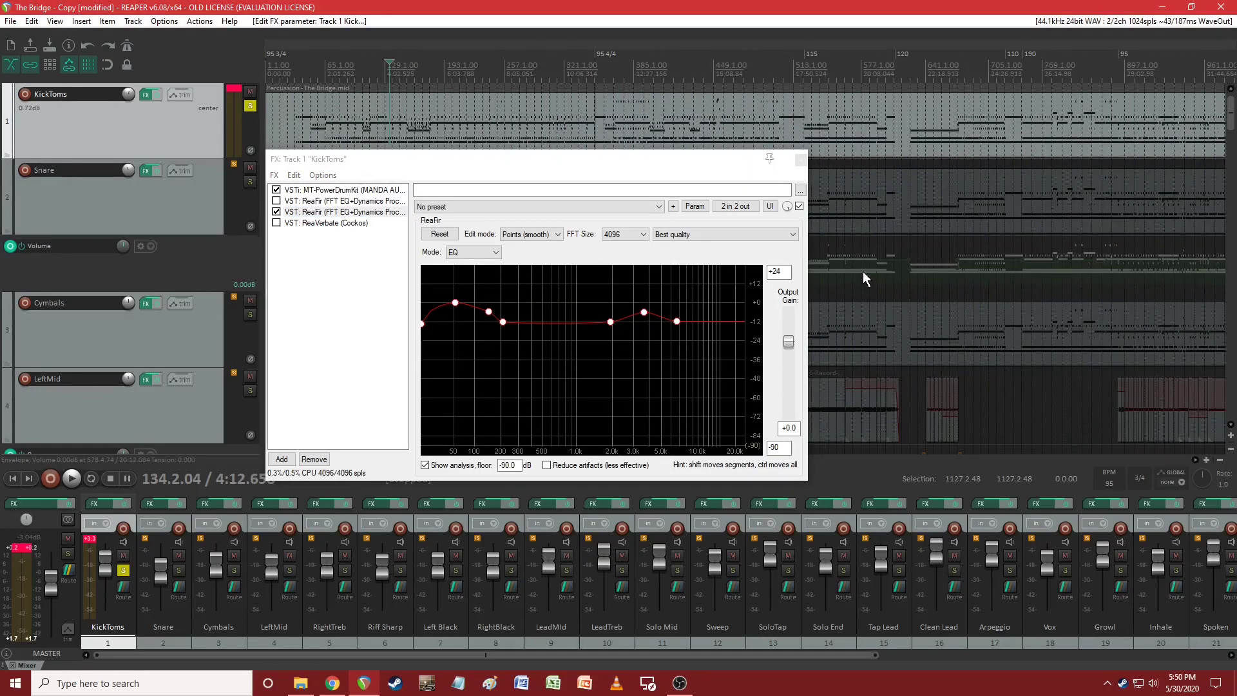
scroll(863, 272, "down", 2)
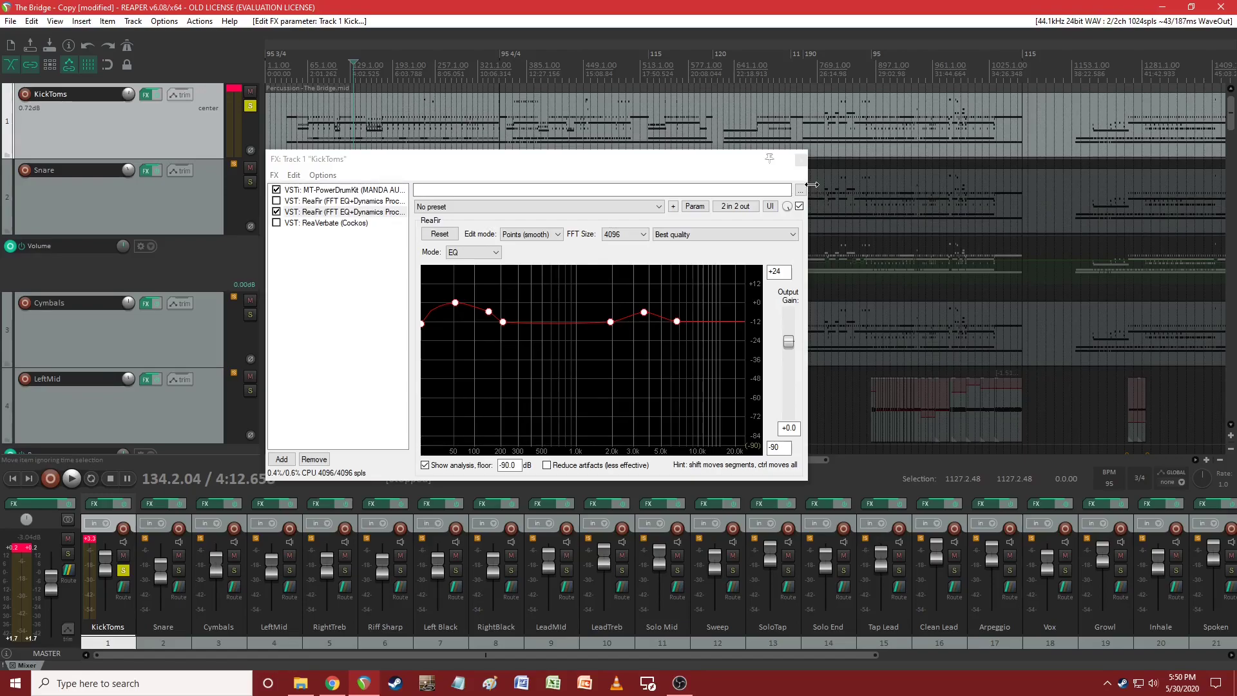
scroll(814, 114, "up", 10)
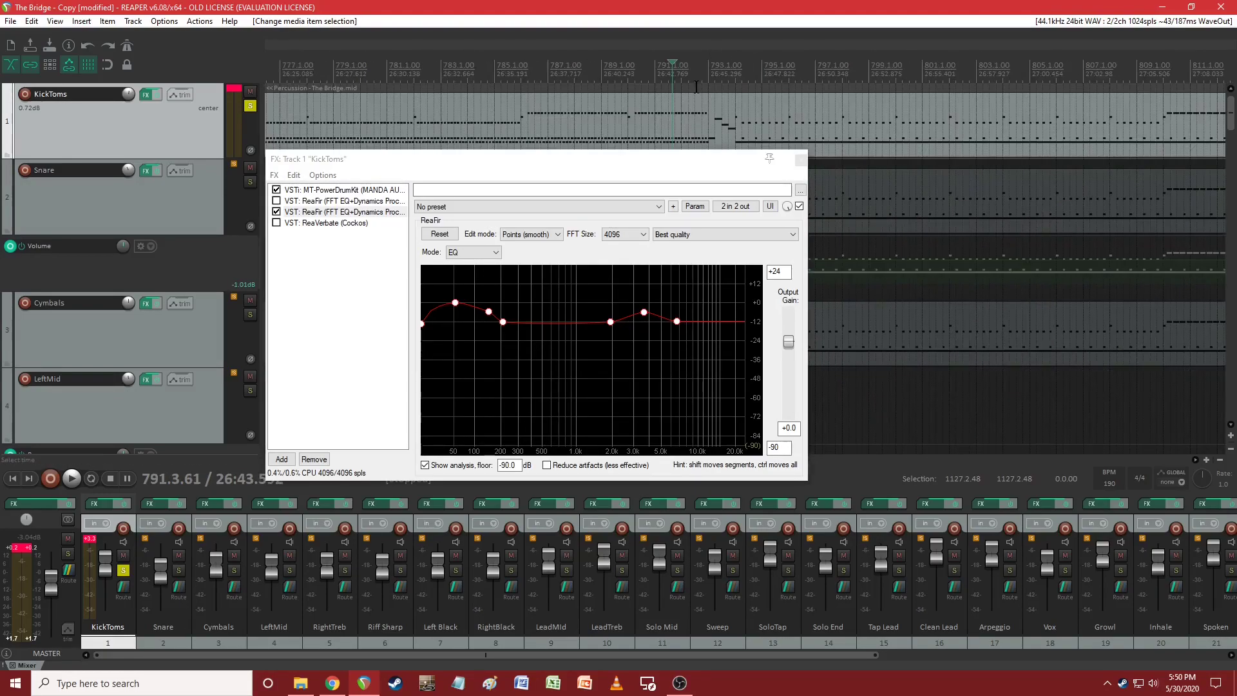
left_click(698, 92)
key("space")
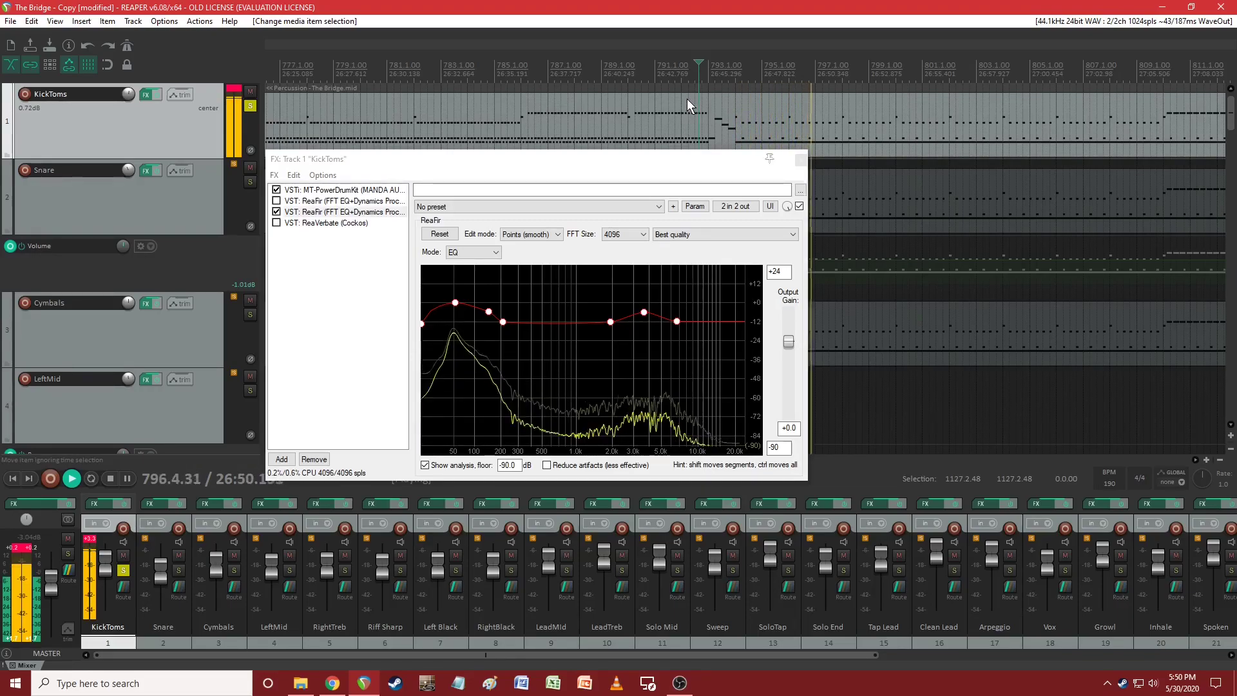
key("space")
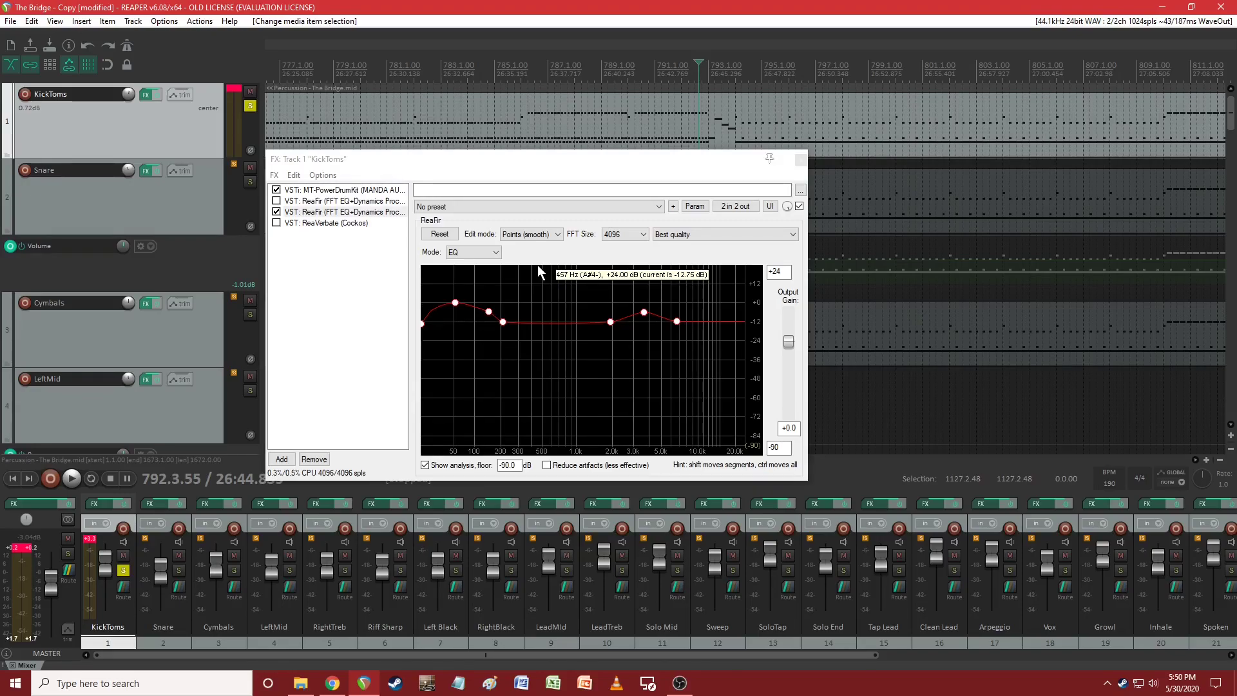
Compare the passage with the second ReaFir bypassed and with its entire curve raised to about -5.9 dB, lowering the flat section to about -12 dB
left_click(276, 213)
key("space")
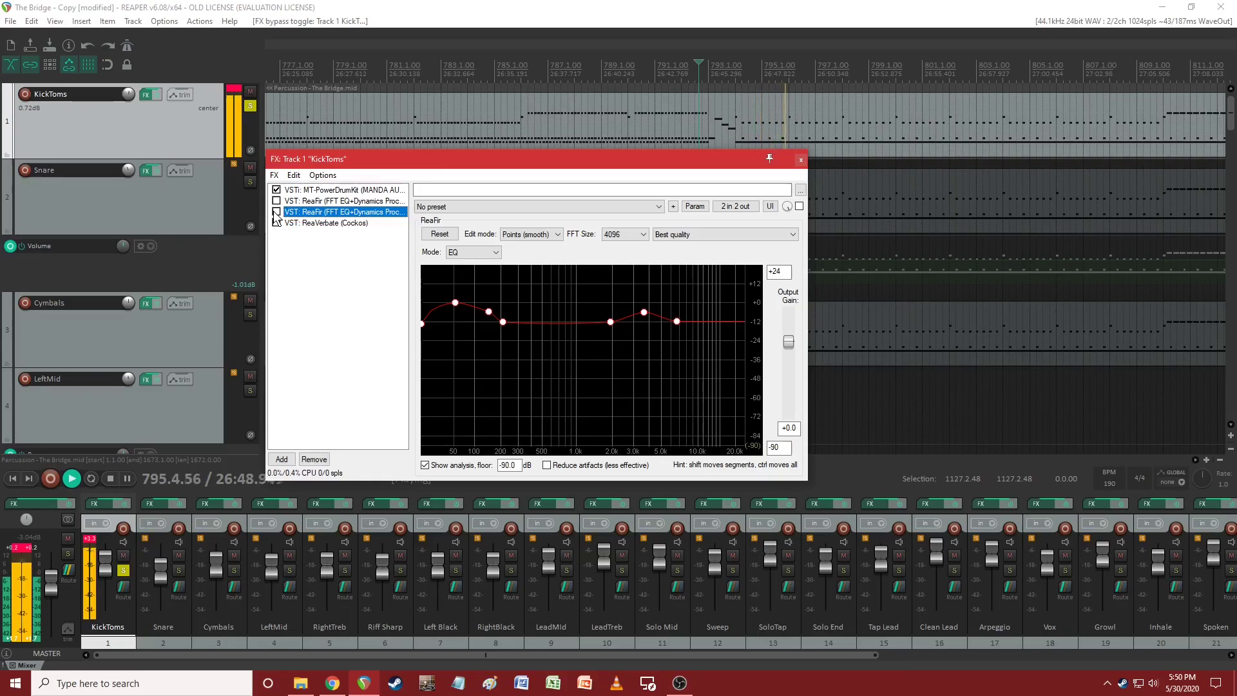
left_click(276, 212)
left_click_drag(551, 323, 560, 308)
key("space")
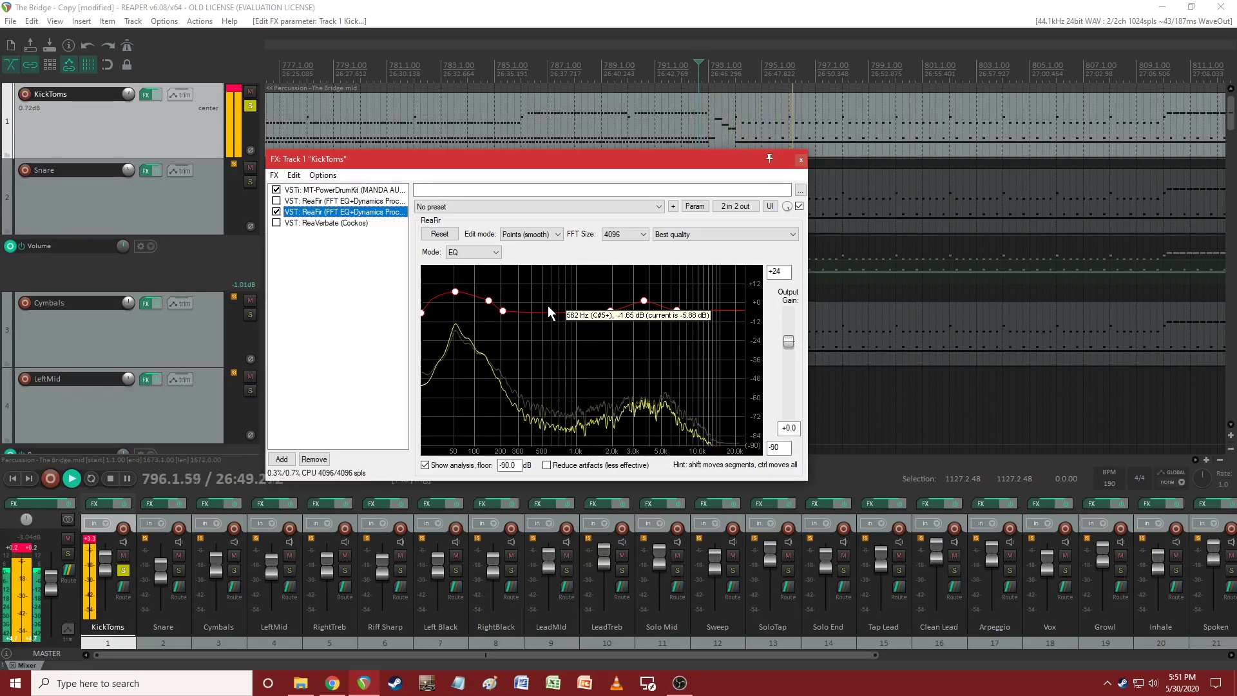
key("space")
left_click_drag(548, 307, 546, 317)
left_click(276, 212)
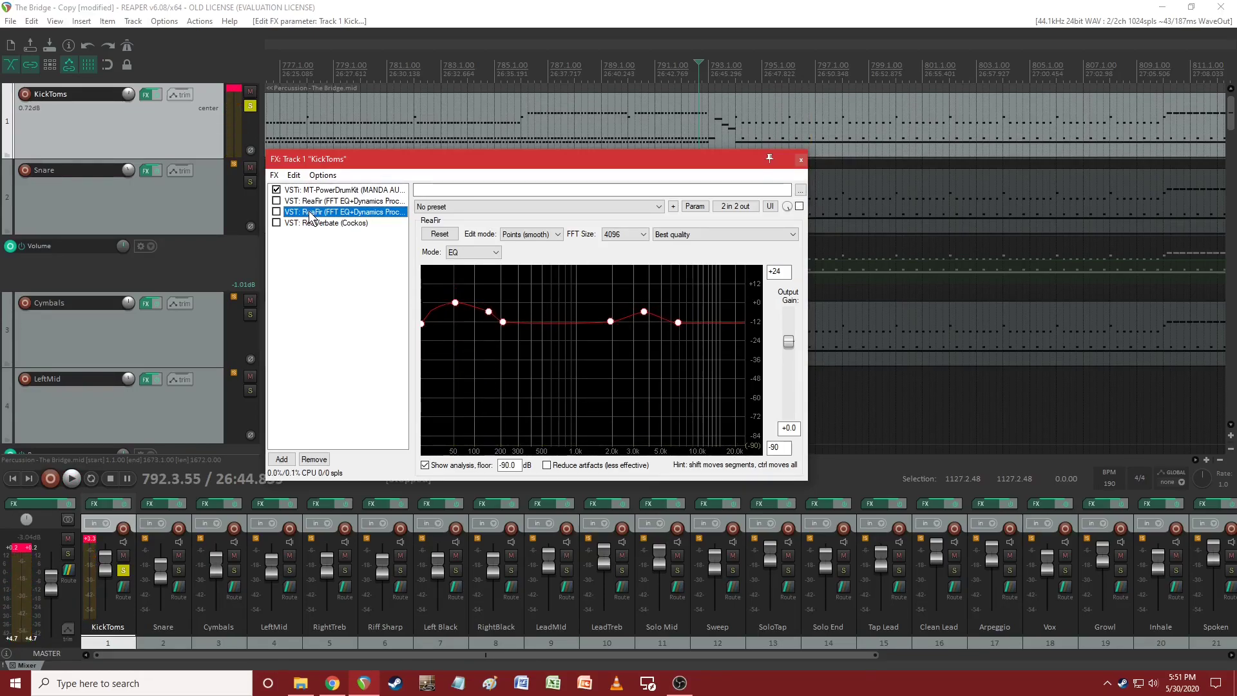
Compare the EQ curves of the two ReaFir instances on KickToms
left_click_drag(315, 214, 335, 204)
left_click(335, 213)
left_click(338, 201)
left_click(340, 212)
left_click(342, 203)
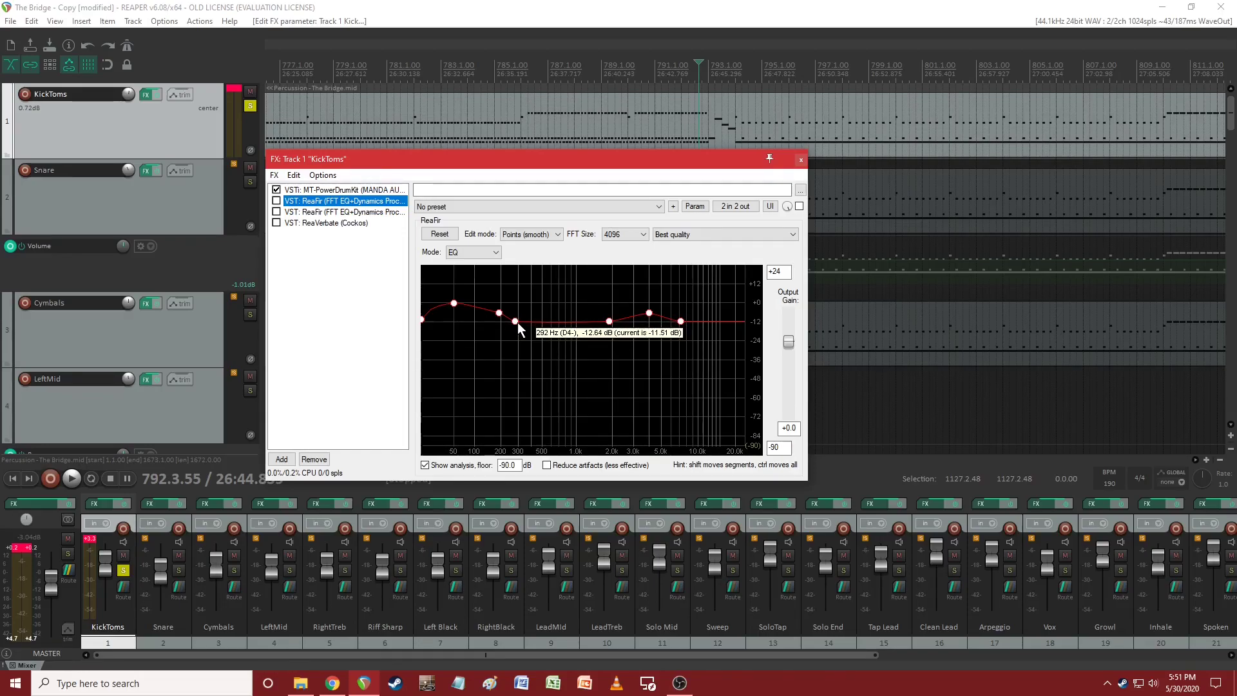
left_click(386, 212)
left_click(385, 202)
left_click(389, 212)
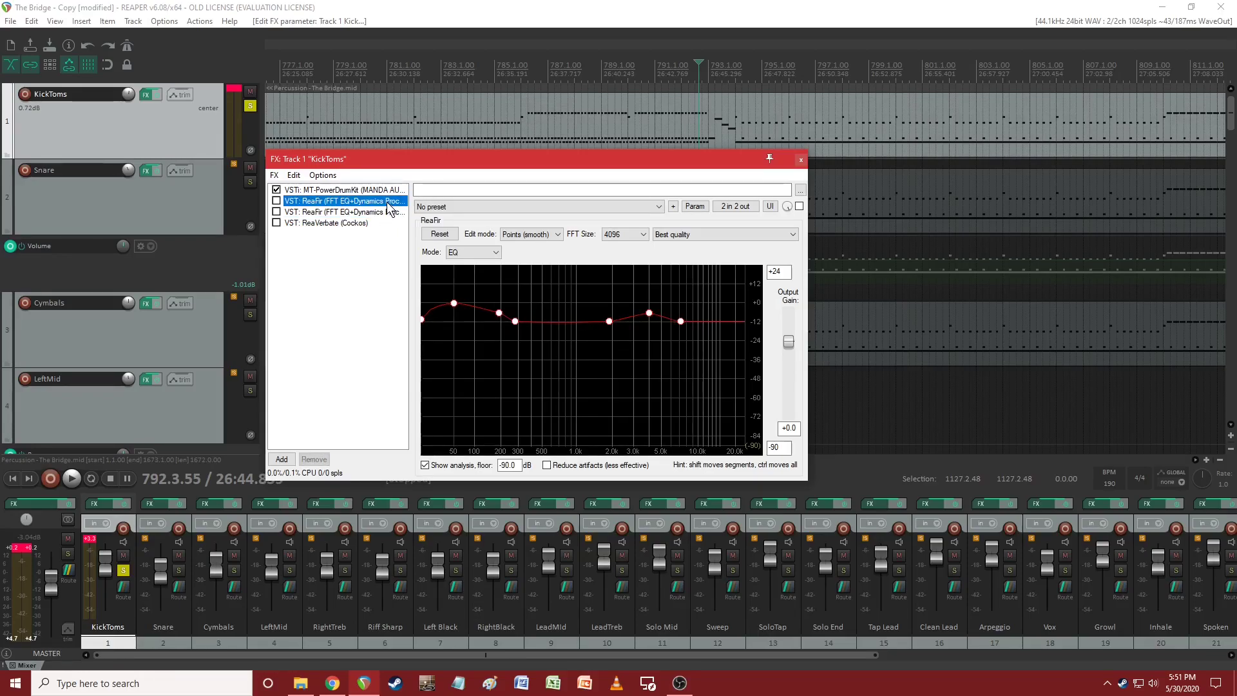
Remove the second ReaFir from the KickToms effects chain and enable the original one
left_click(389, 202)
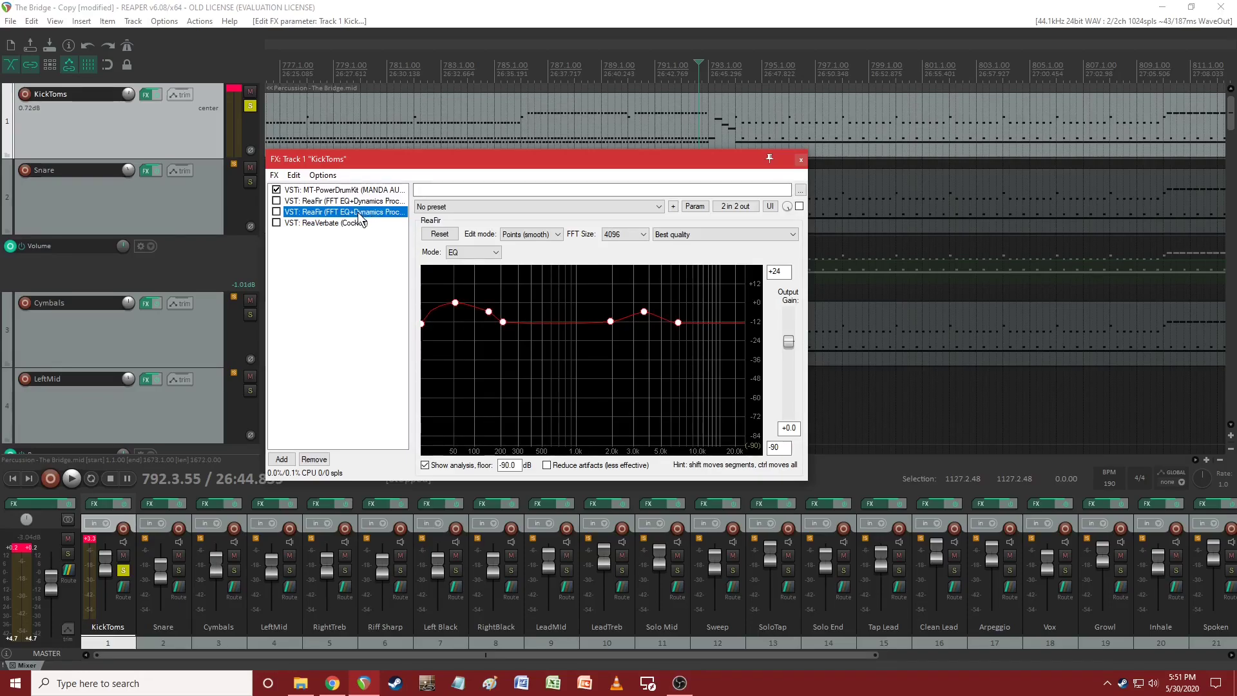
key("Delete")
left_click(285, 201)
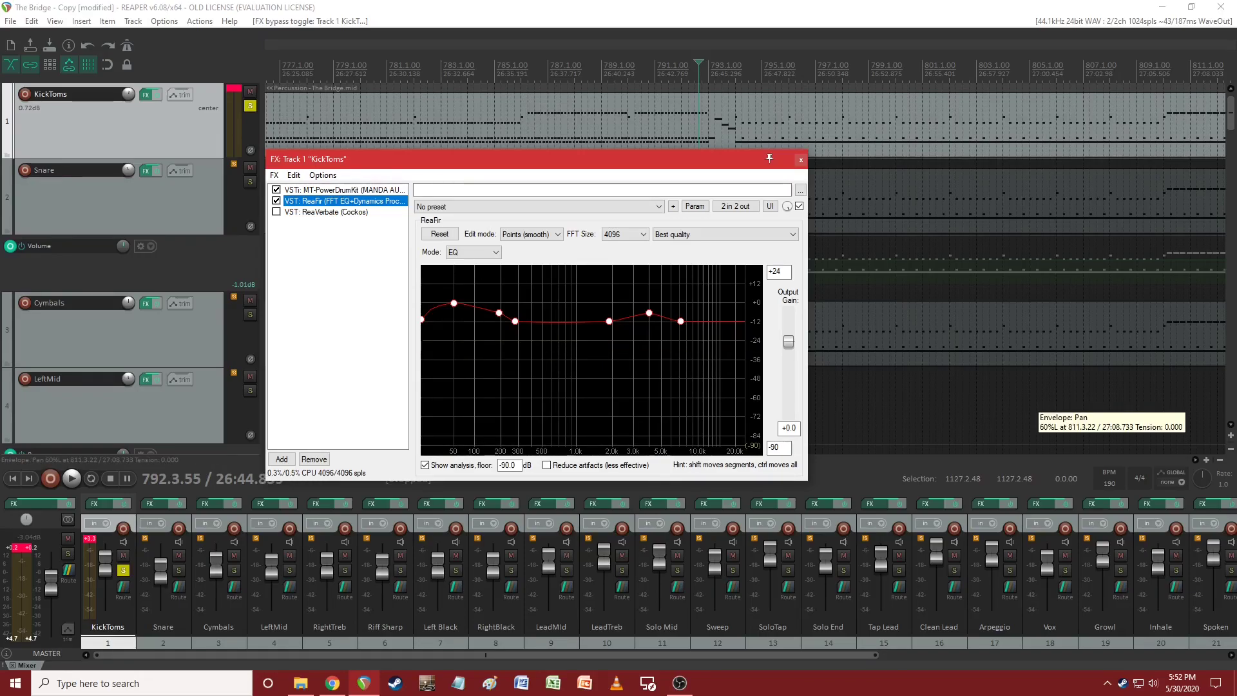
Enable ReaVerbate on KickToms, set its dry level to -inf and audition the reverb signal alone
left_click(297, 213)
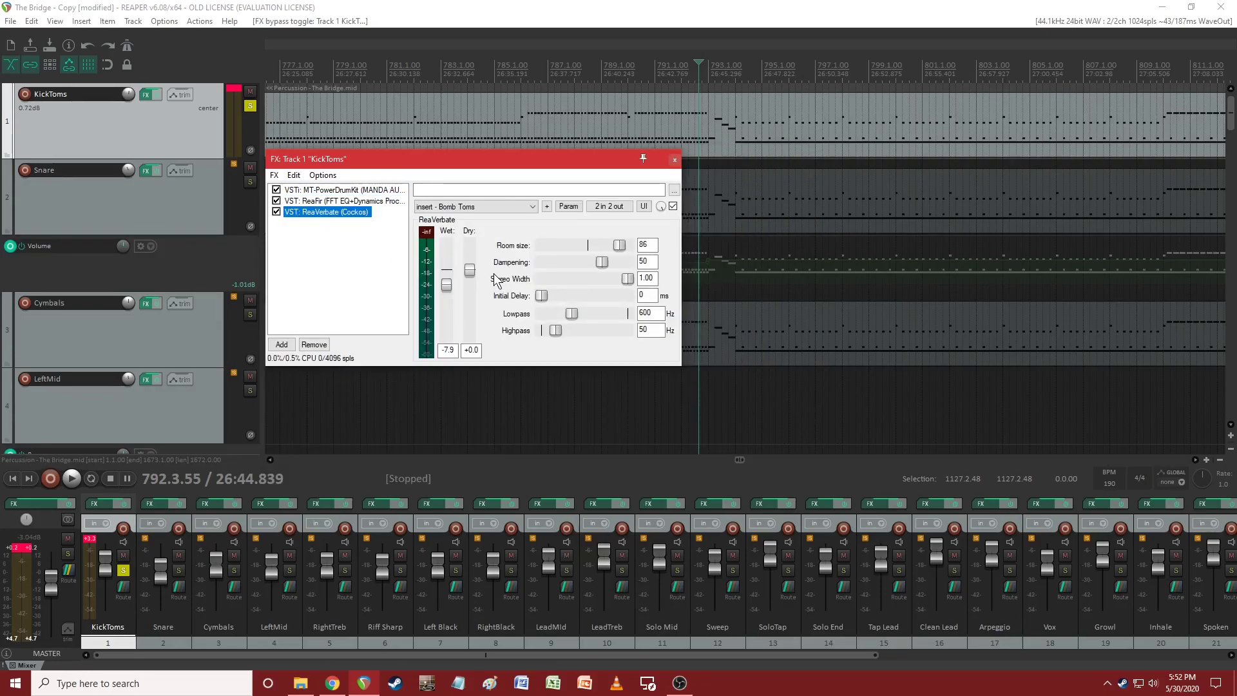
left_click_drag(471, 274, 490, 418)
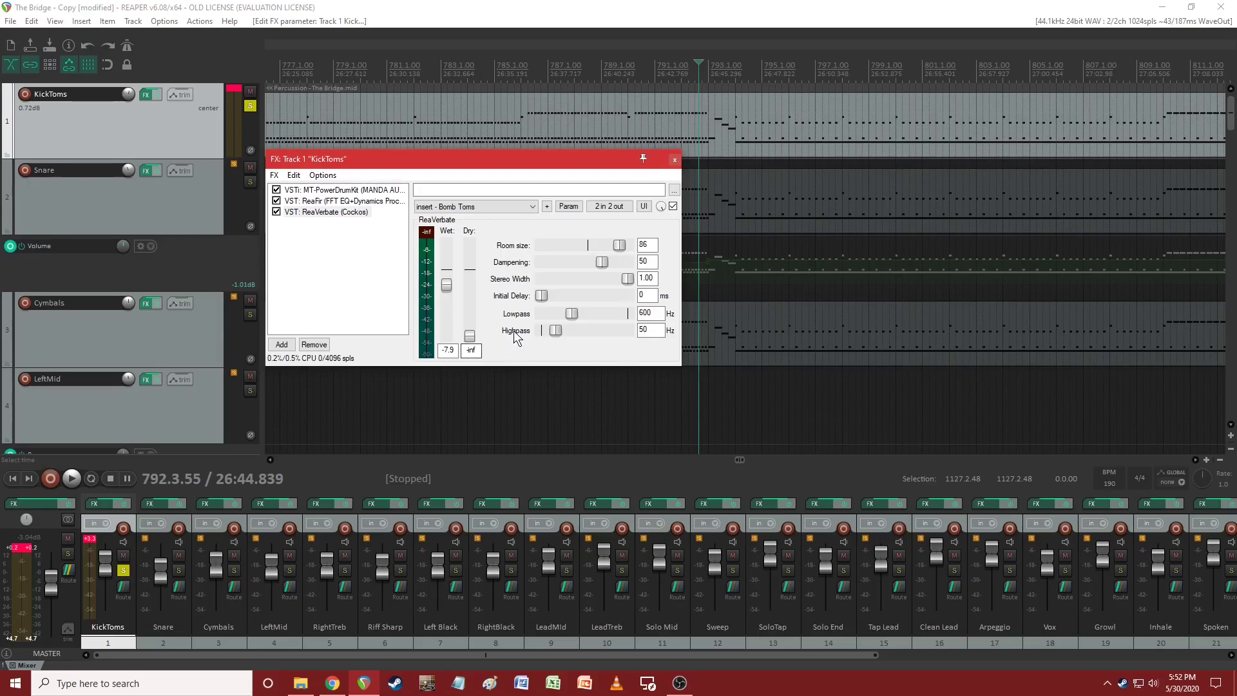
left_click(583, 8)
key("space")
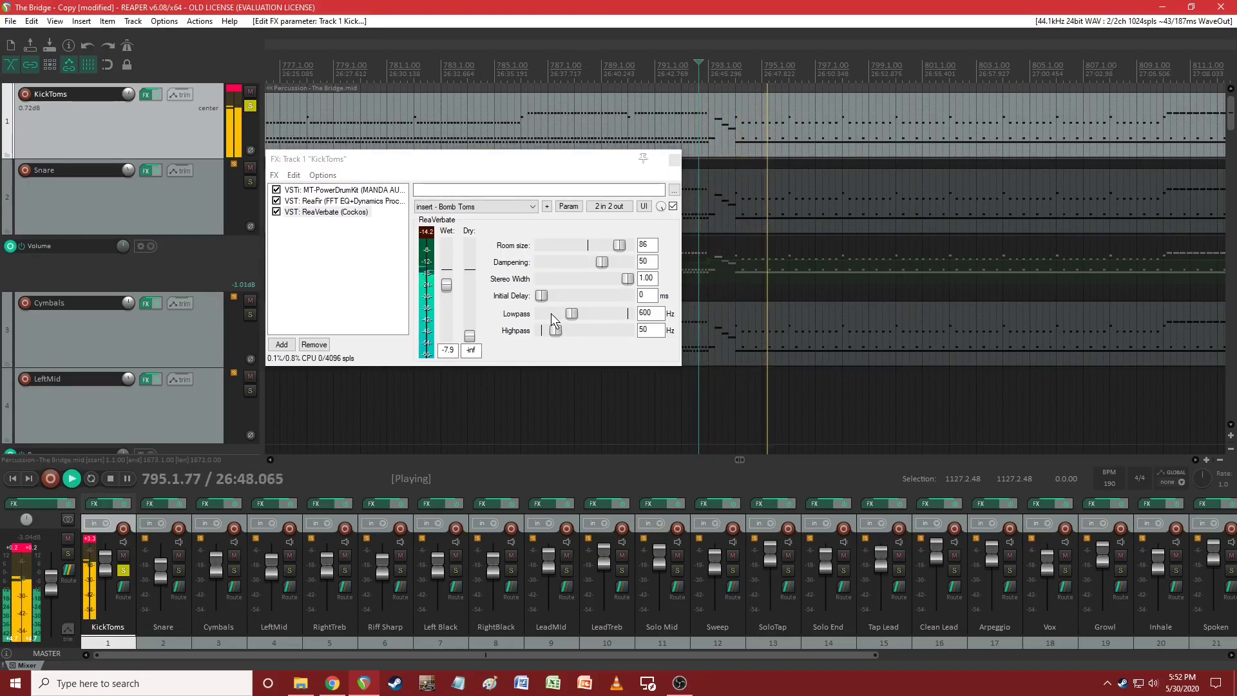
key("space")
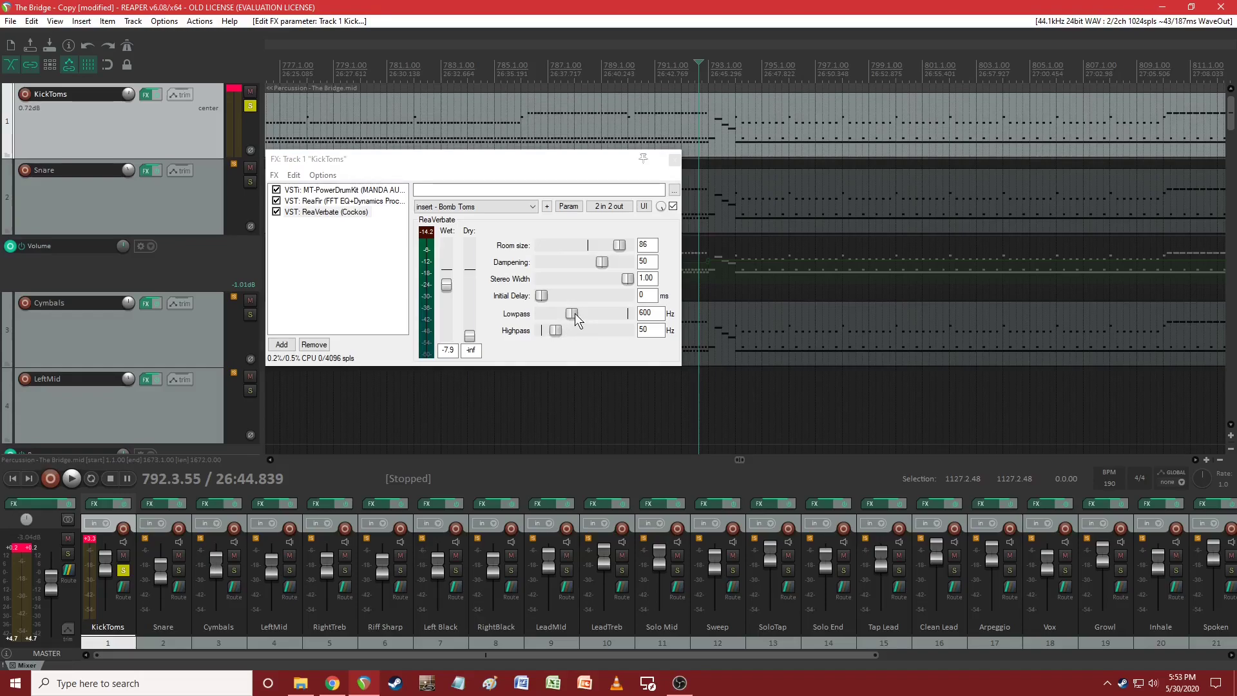
Audition the wet-only reverb with the lowpass raised to about 15231 Hz and to about 17102 Hz
left_click(641, 316)
key("space")
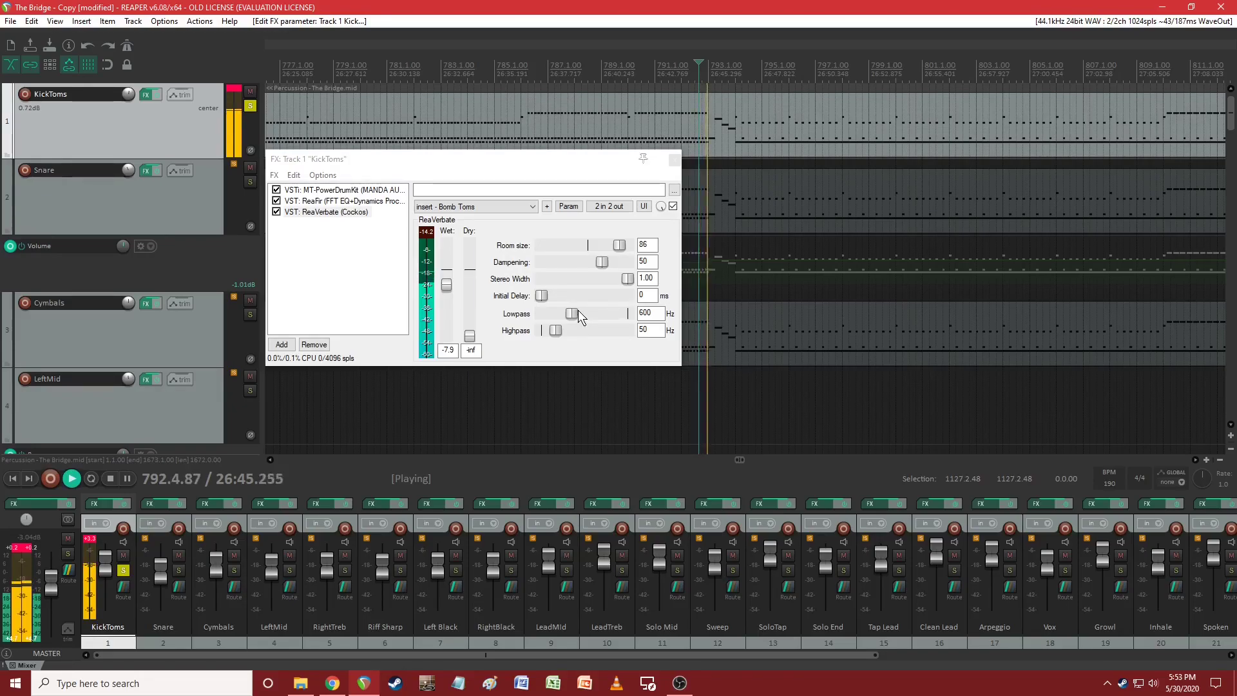
left_click_drag(574, 314, 624, 317)
key("space")
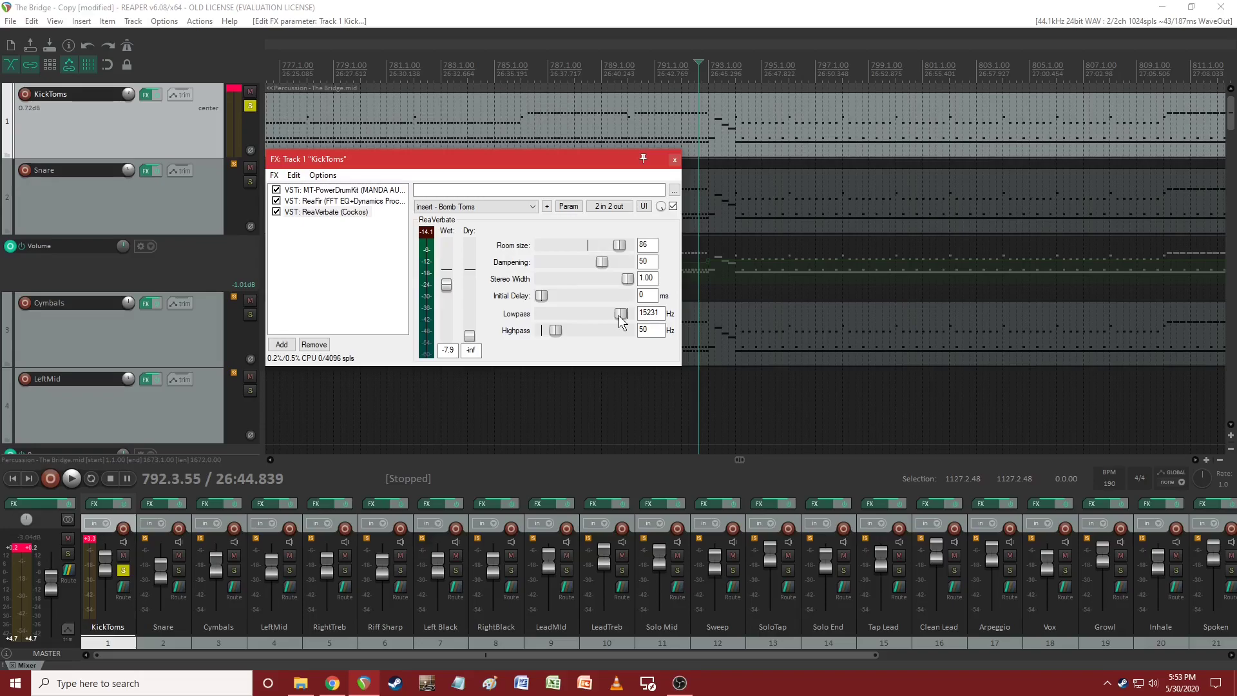
left_click_drag(593, 316, 582, 316)
left_click_drag(582, 316, 629, 315)
key("space")
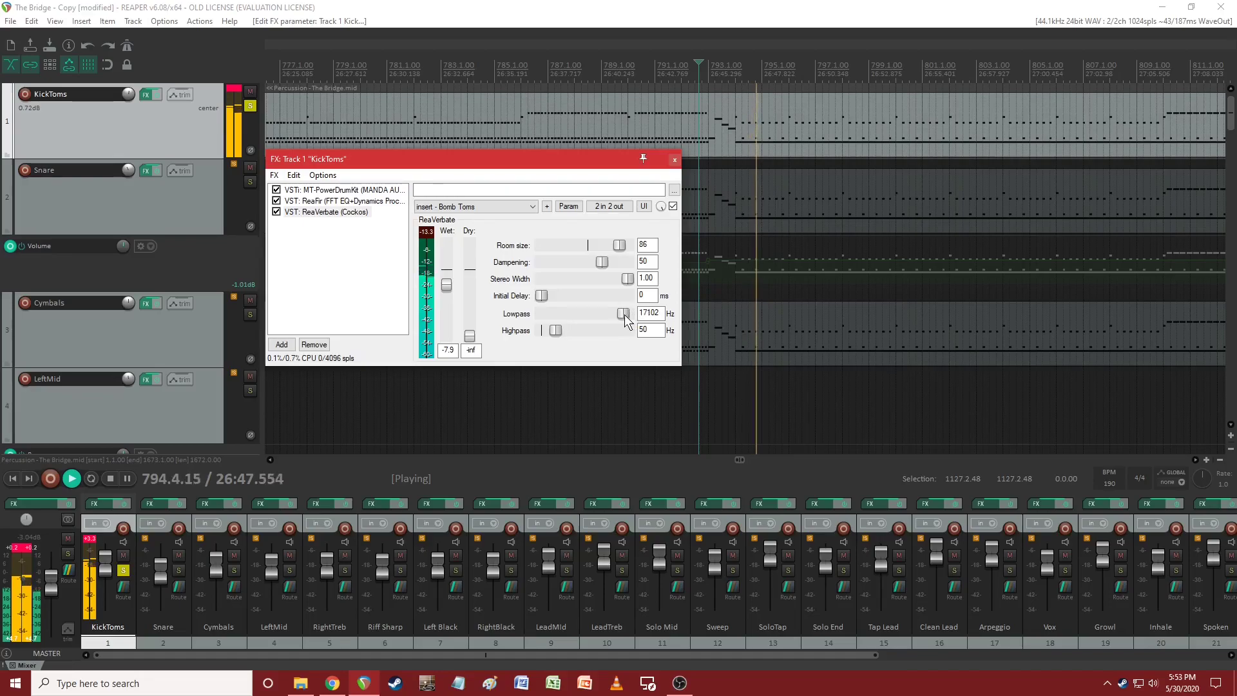
Lower ReaVerbate's lowpass to about 603 Hz during playback and stop the passage
left_click_drag(629, 313, 578, 313)
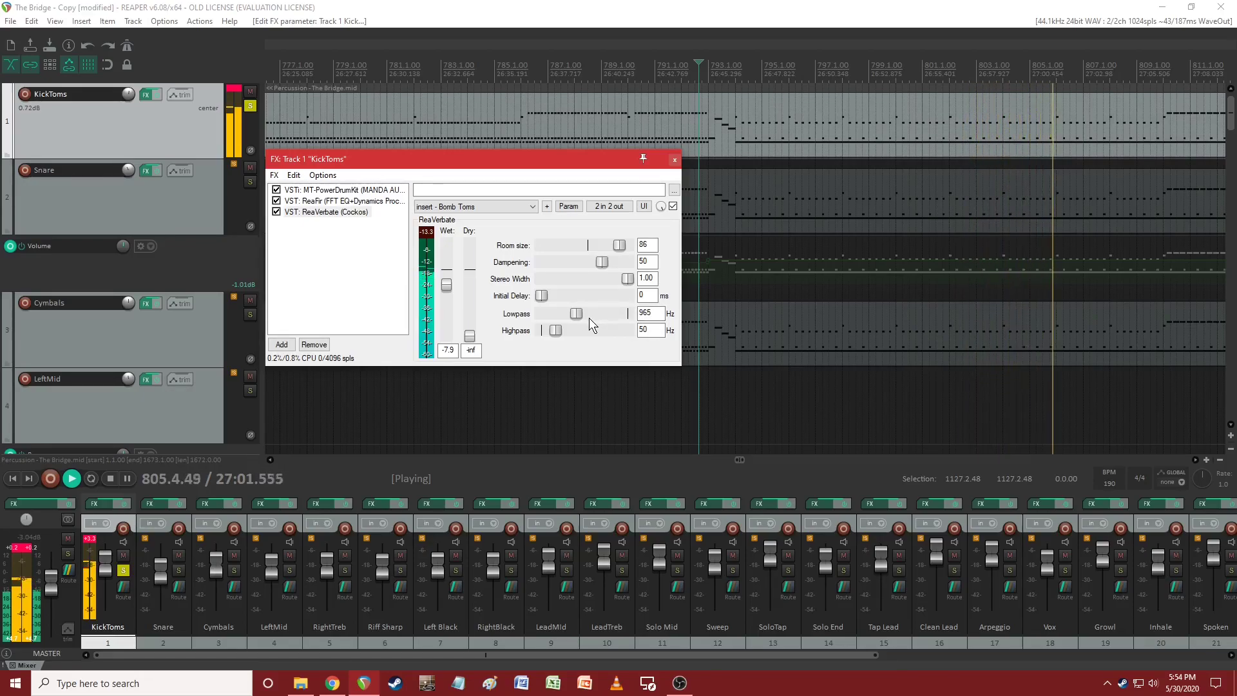
left_click_drag(578, 315, 574, 309)
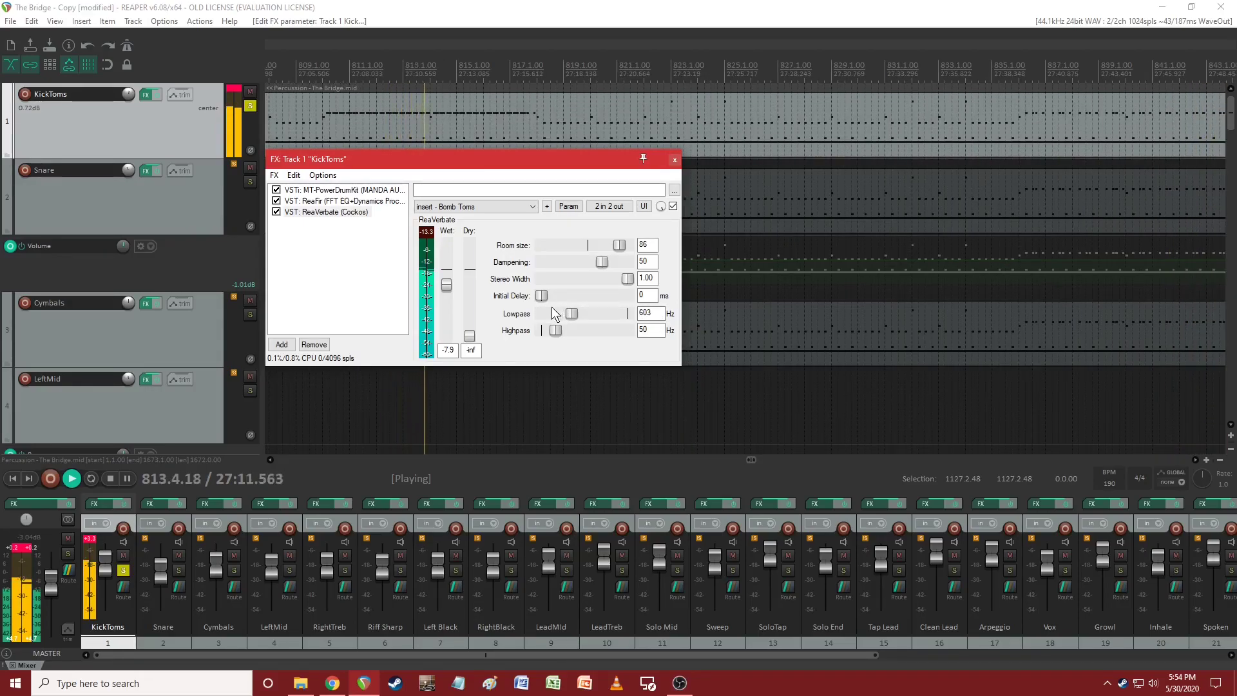
key("space")
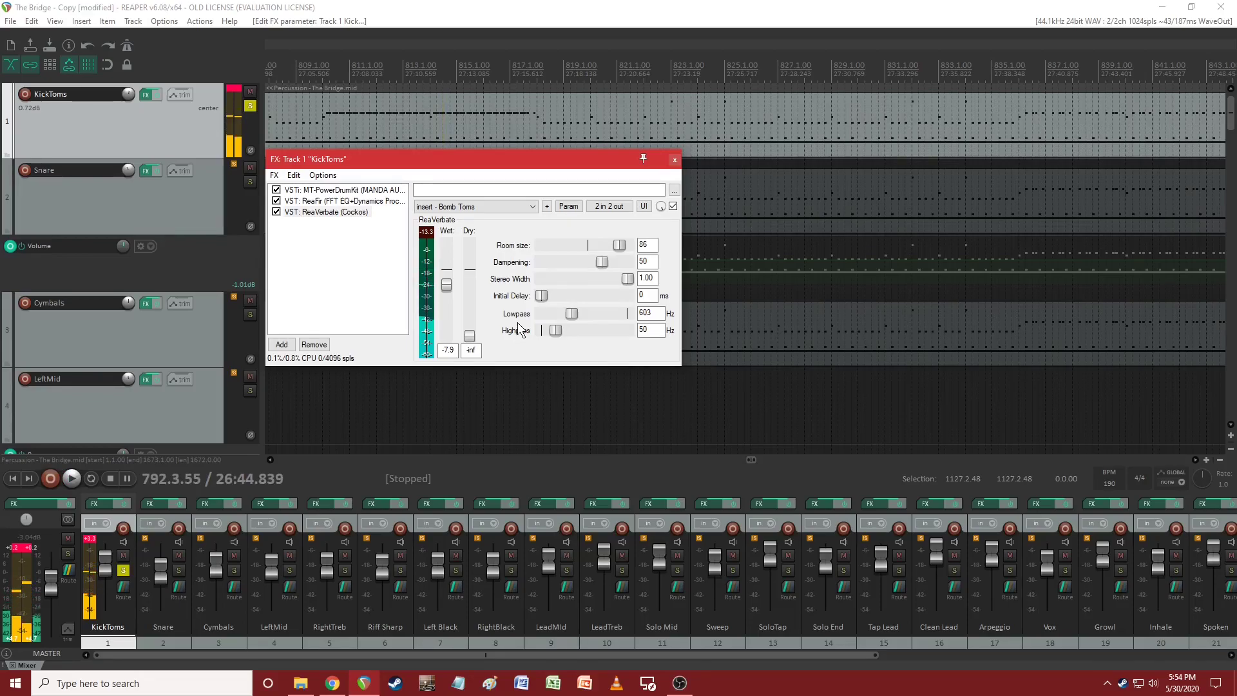
Restore ReaVerbate's dry level to 0.0 dB and compare the passage with the reverb bypassed and enabled
key("ctrl+z")
key("space")
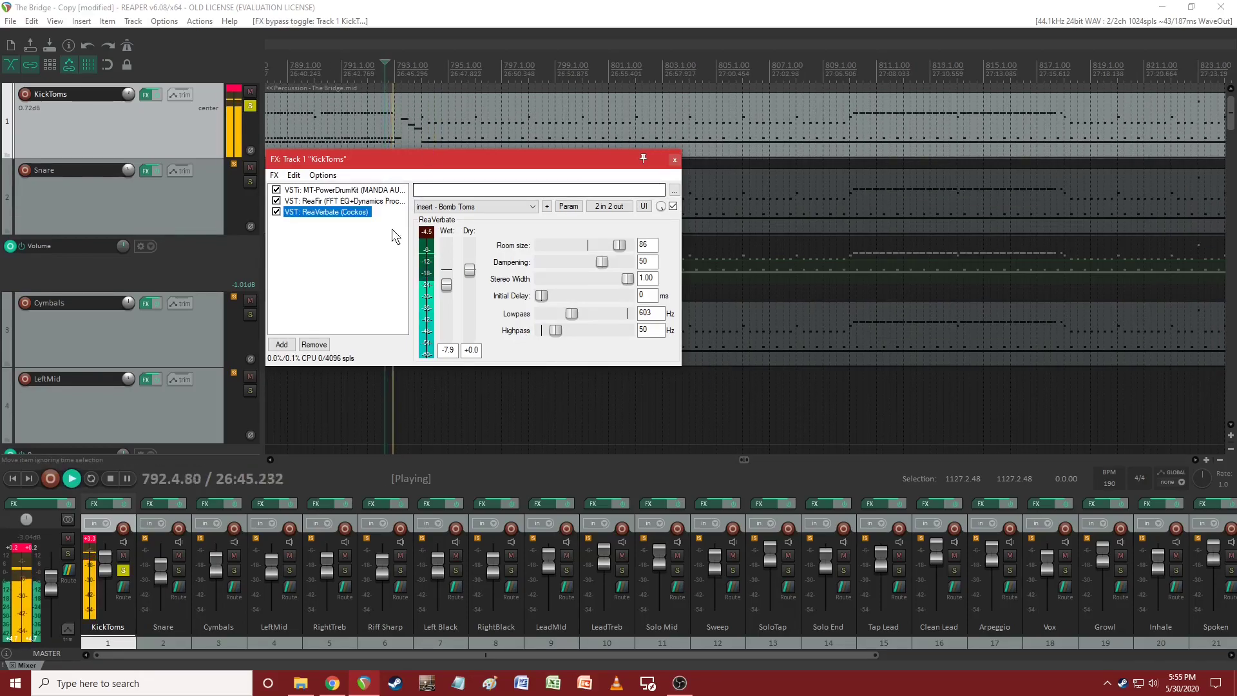
left_click(276, 212)
left_click(276, 212)
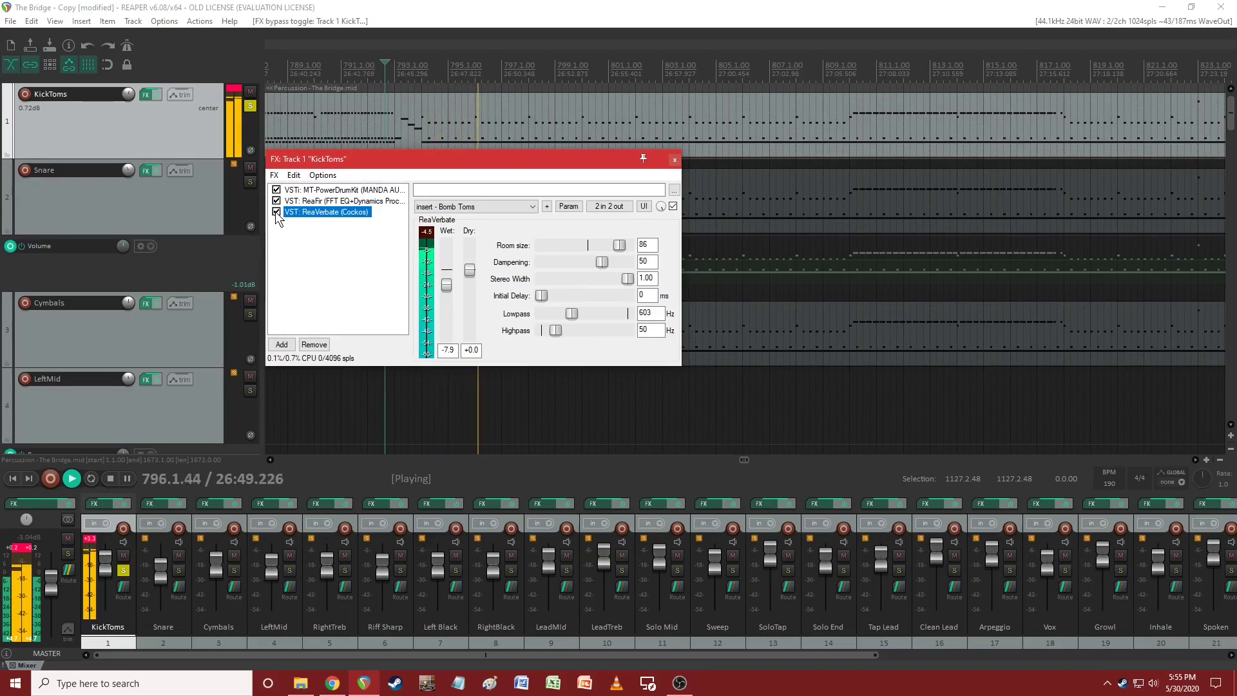
key("space")
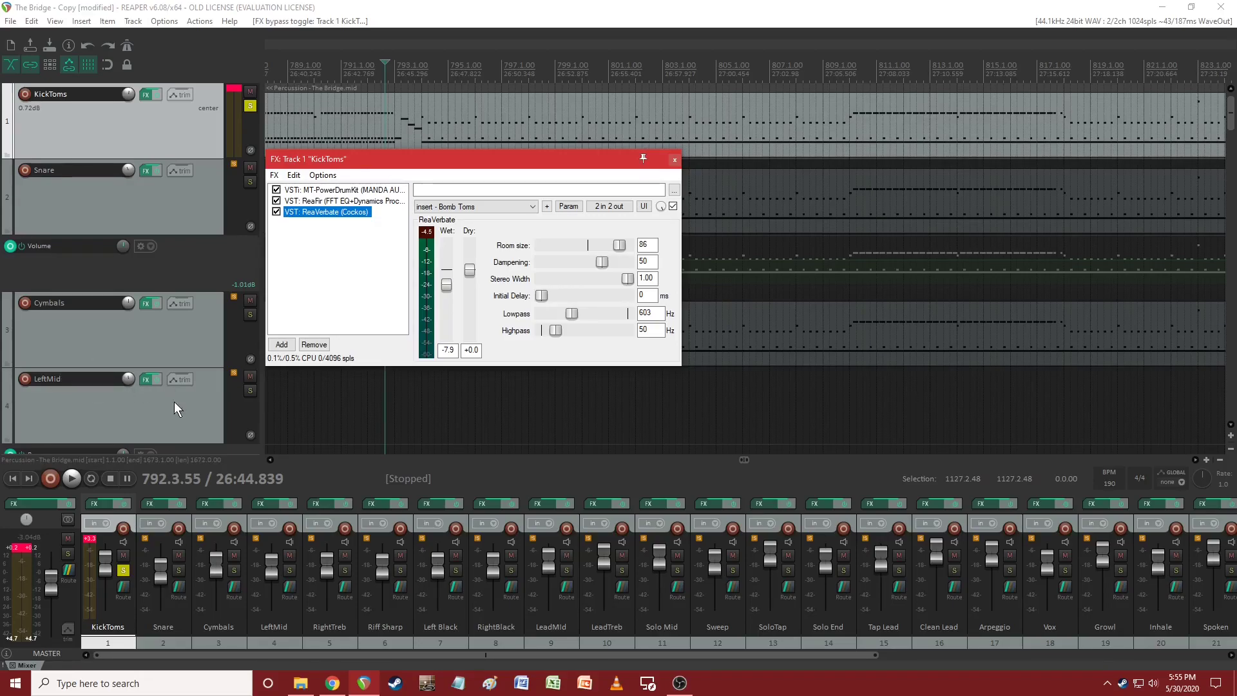
Reset the KickToms peak indicator and replay the passage to check the track's level
left_click(89, 540)
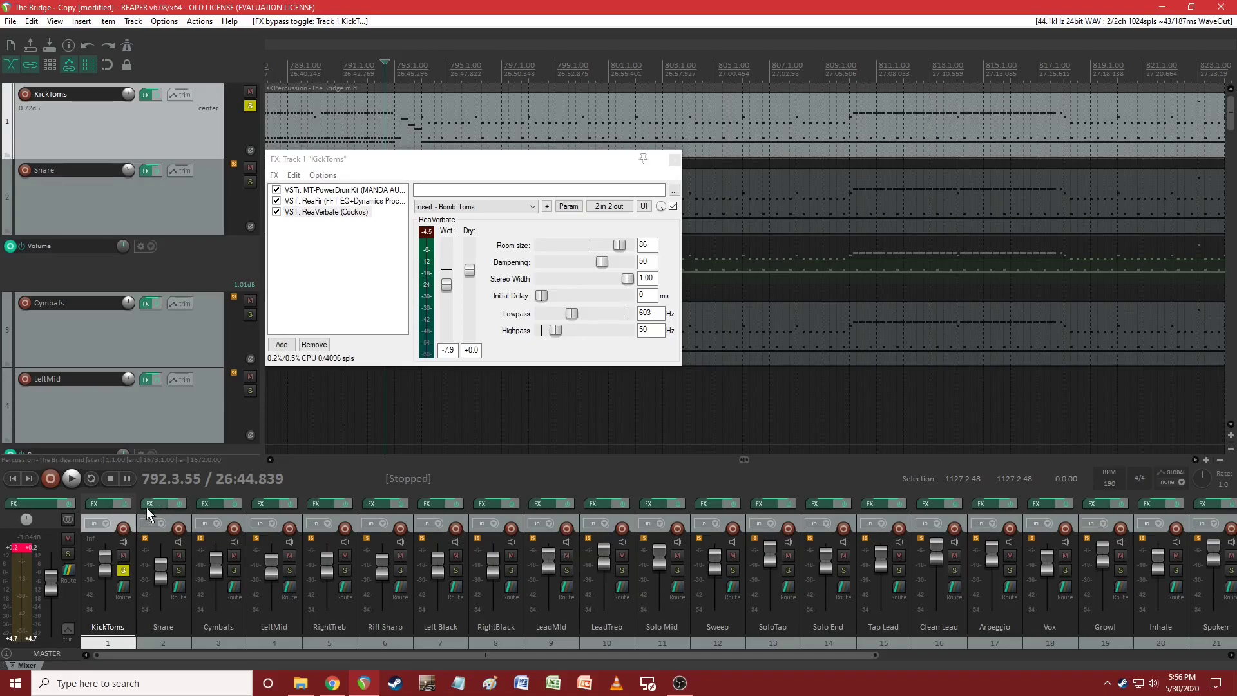
key("space")
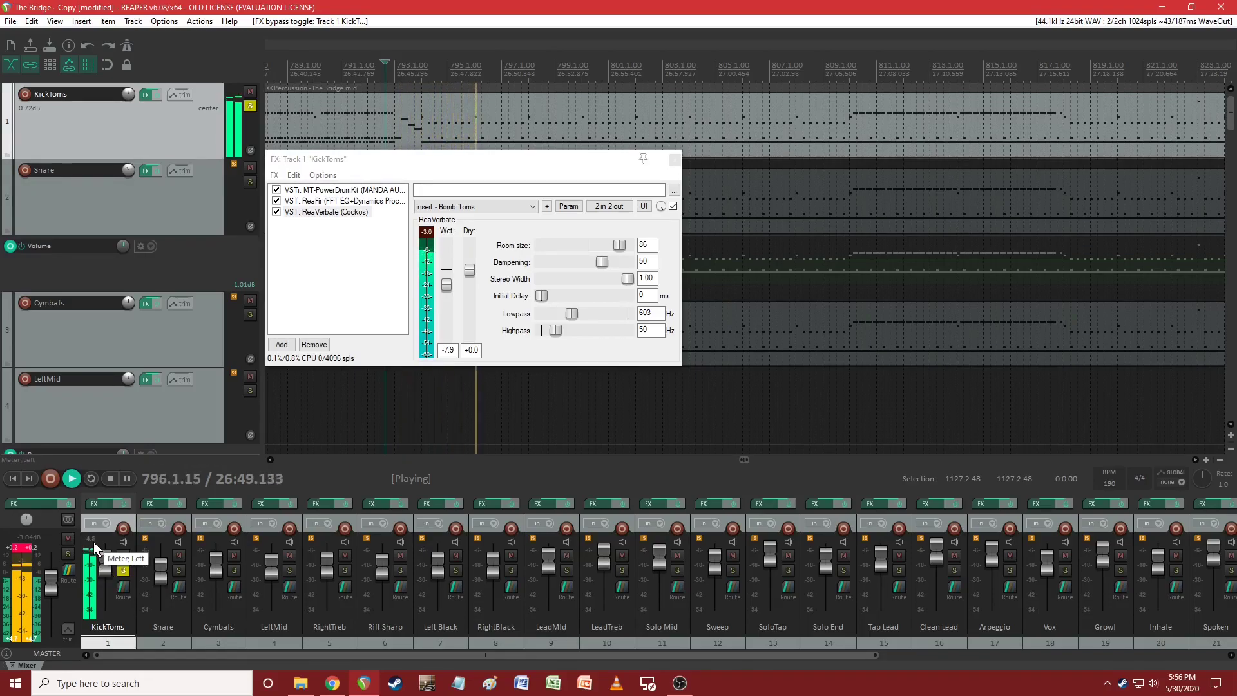
key("space")
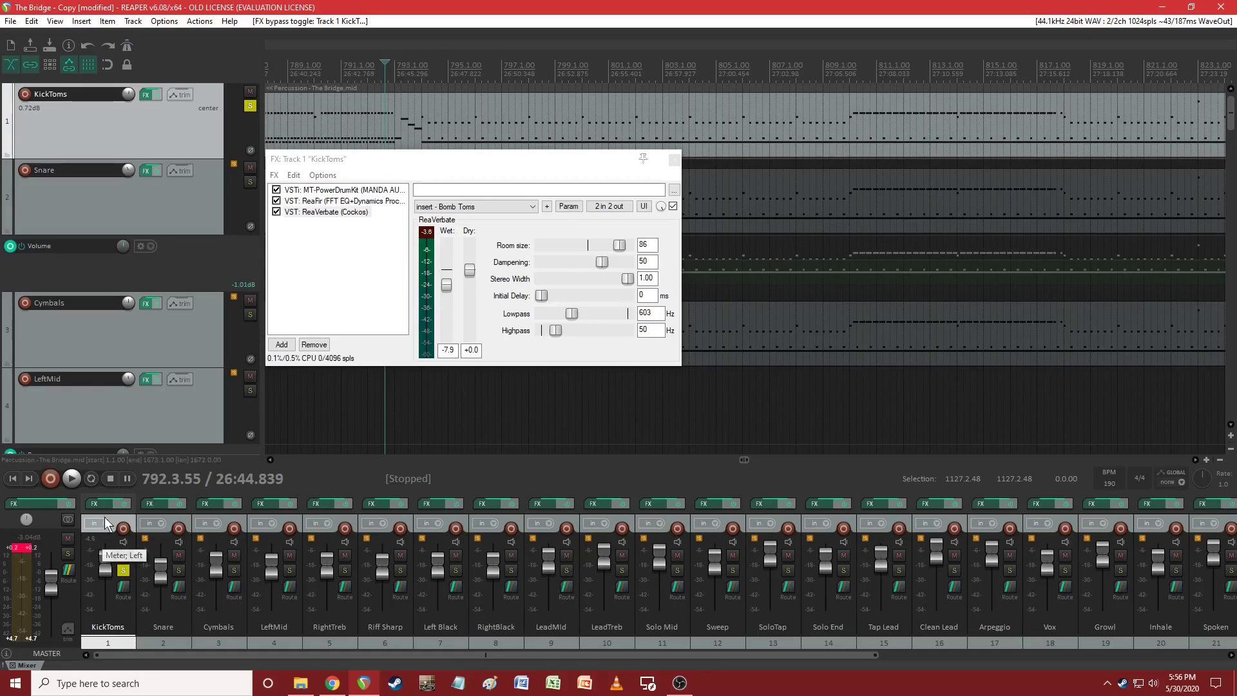
Bring up the Snare track's effects chain in place of KickToms' and enable its ReaFir EQ
left_click(94, 503)
left_click(150, 503)
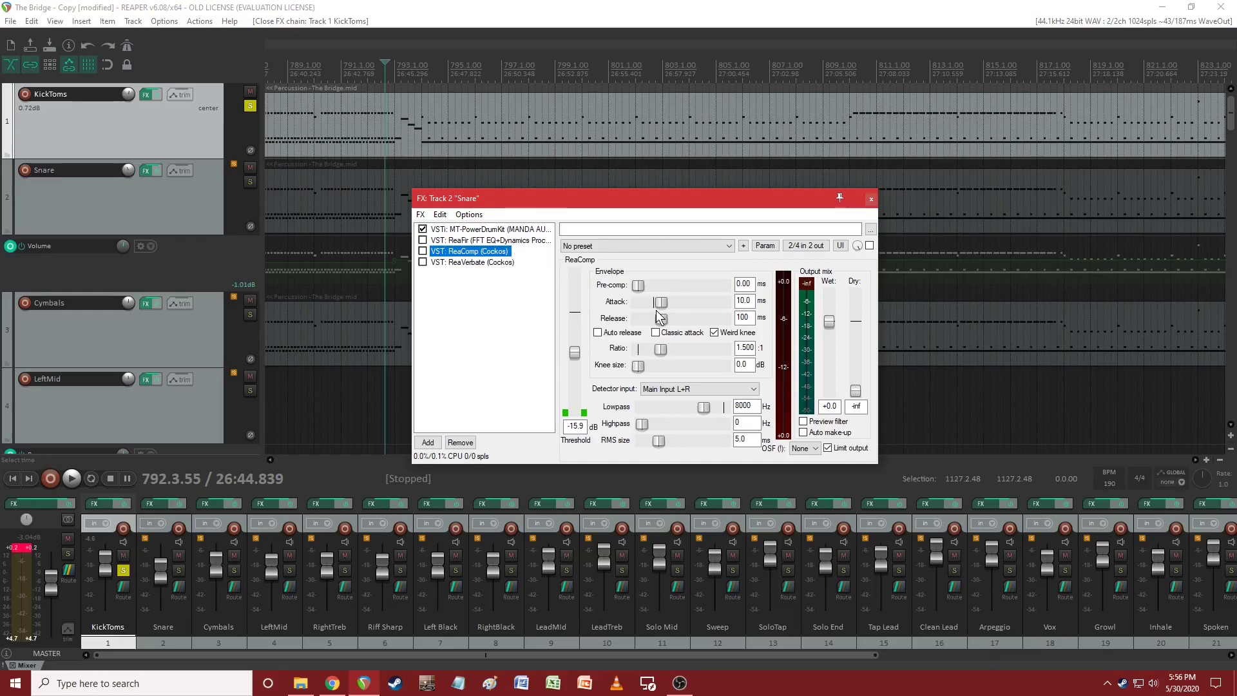
left_click(497, 230)
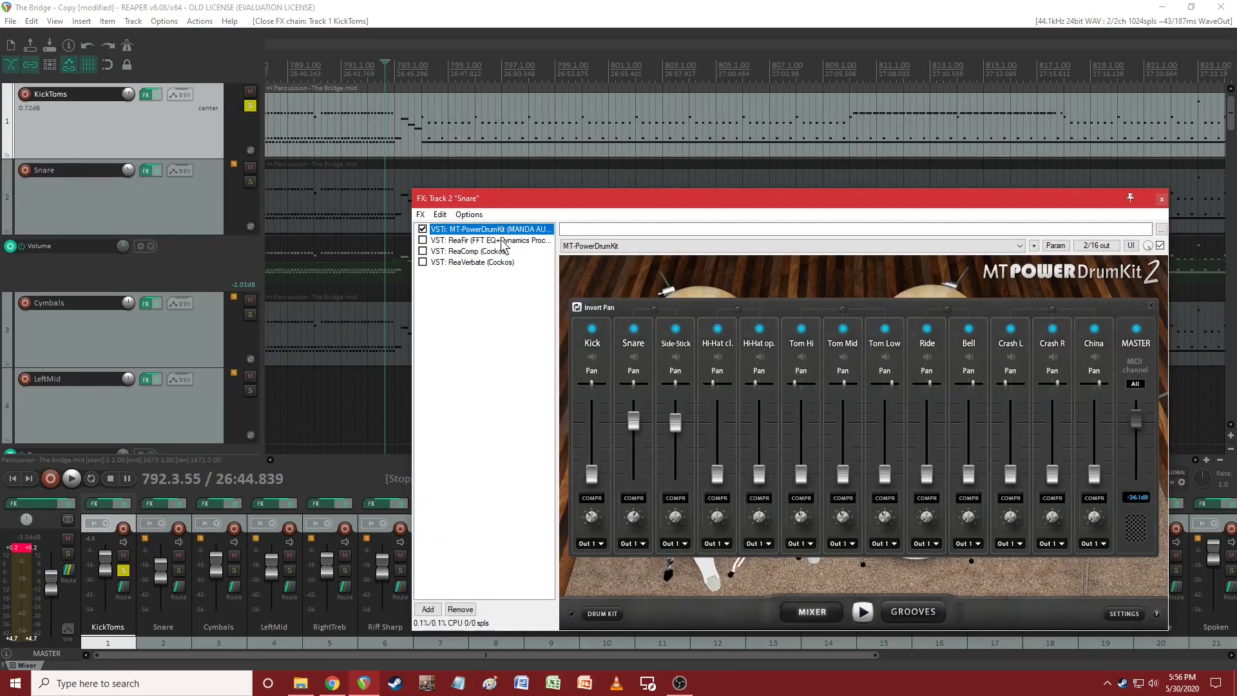
left_click(480, 242)
left_click(423, 240)
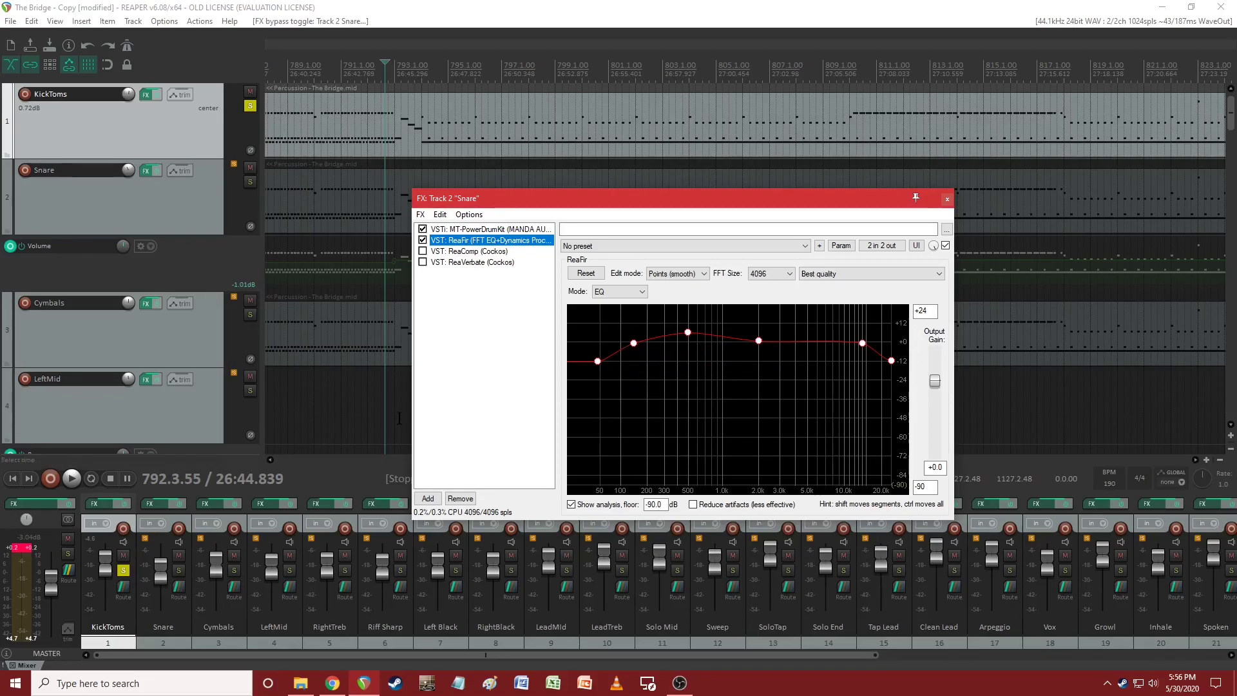
Arrange the KickToms and Snare ReaFir windows one above the other to compare their EQ curves
left_click(94, 502)
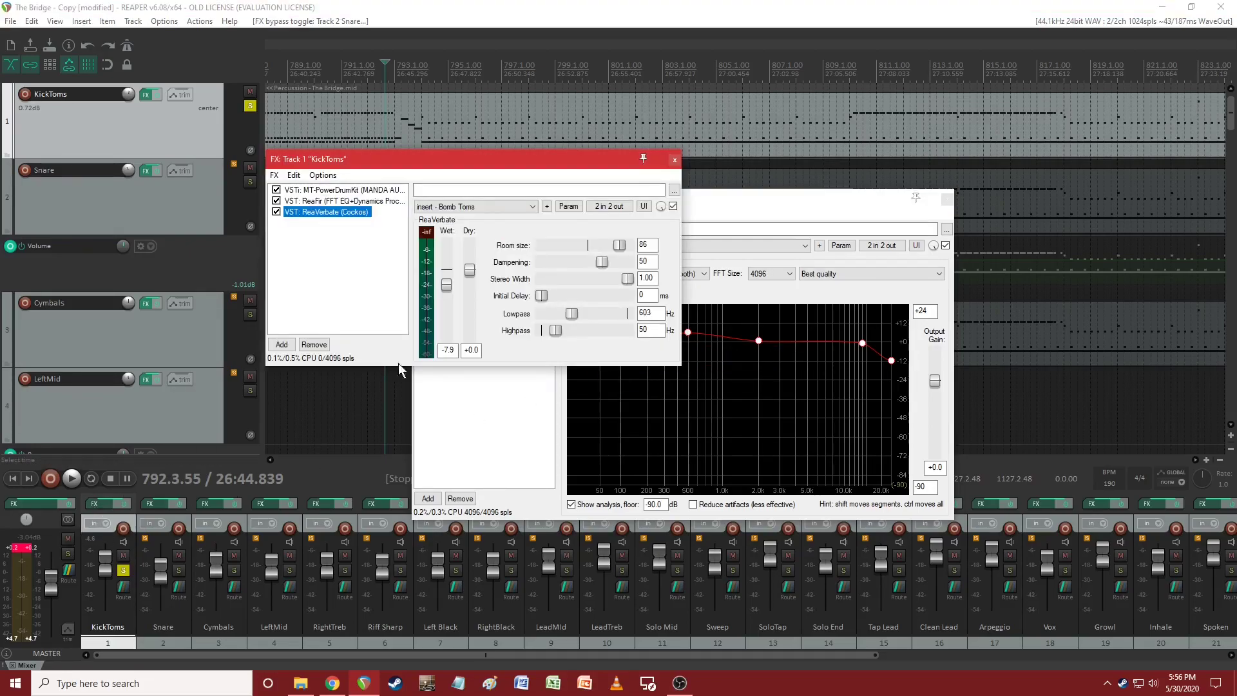
left_click(335, 200)
left_click_drag(469, 156, 612, 55)
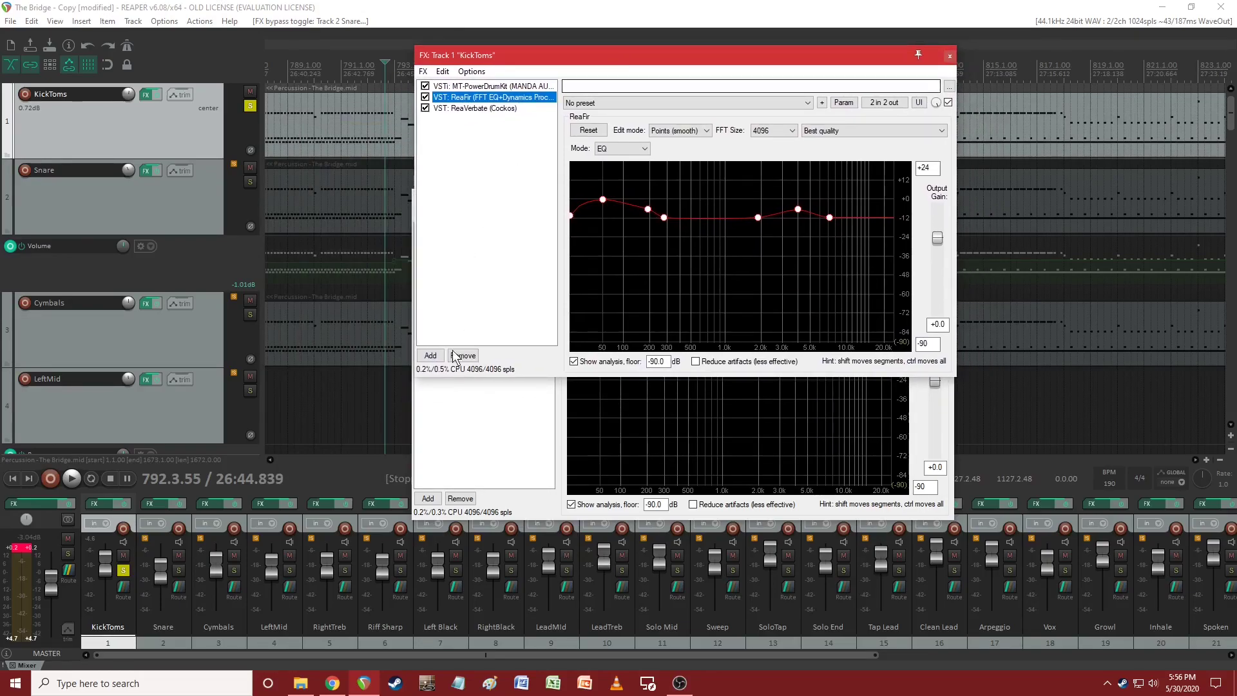
left_click(455, 413)
left_click_drag(617, 198, 620, 278)
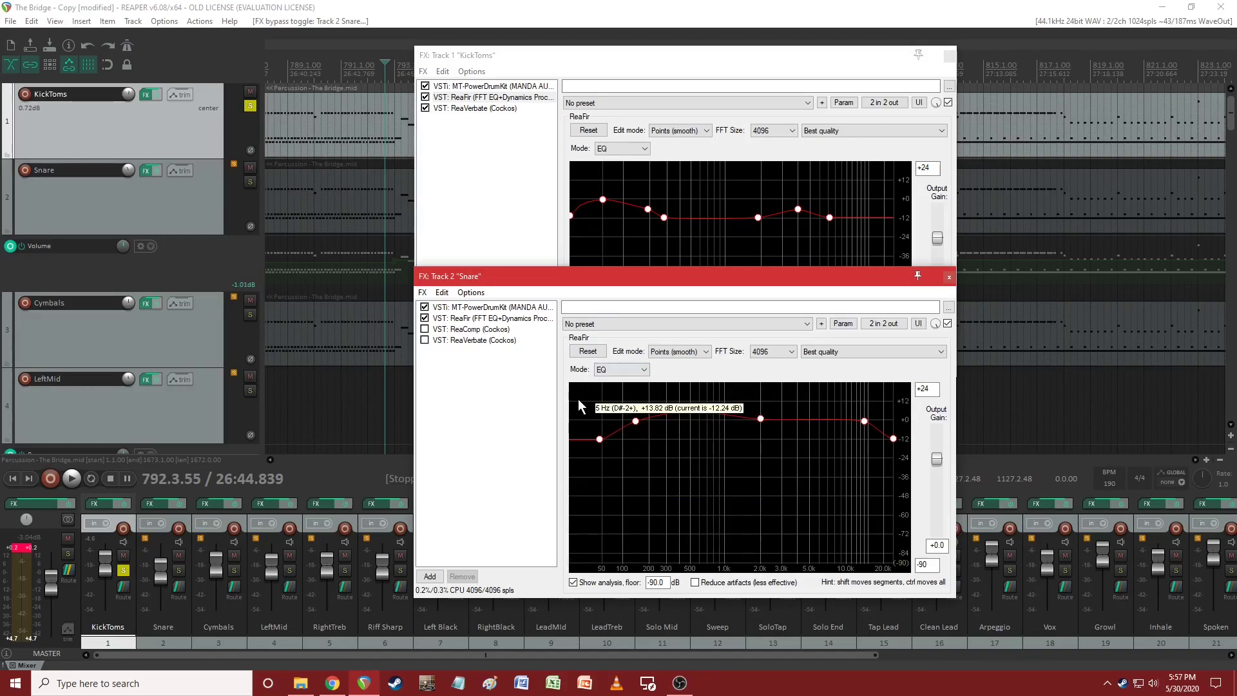
Close the KickToms effects window, solo Snare instead of KickToms, and play the passage
left_click(949, 56)
left_click_drag(710, 275, 686, 144)
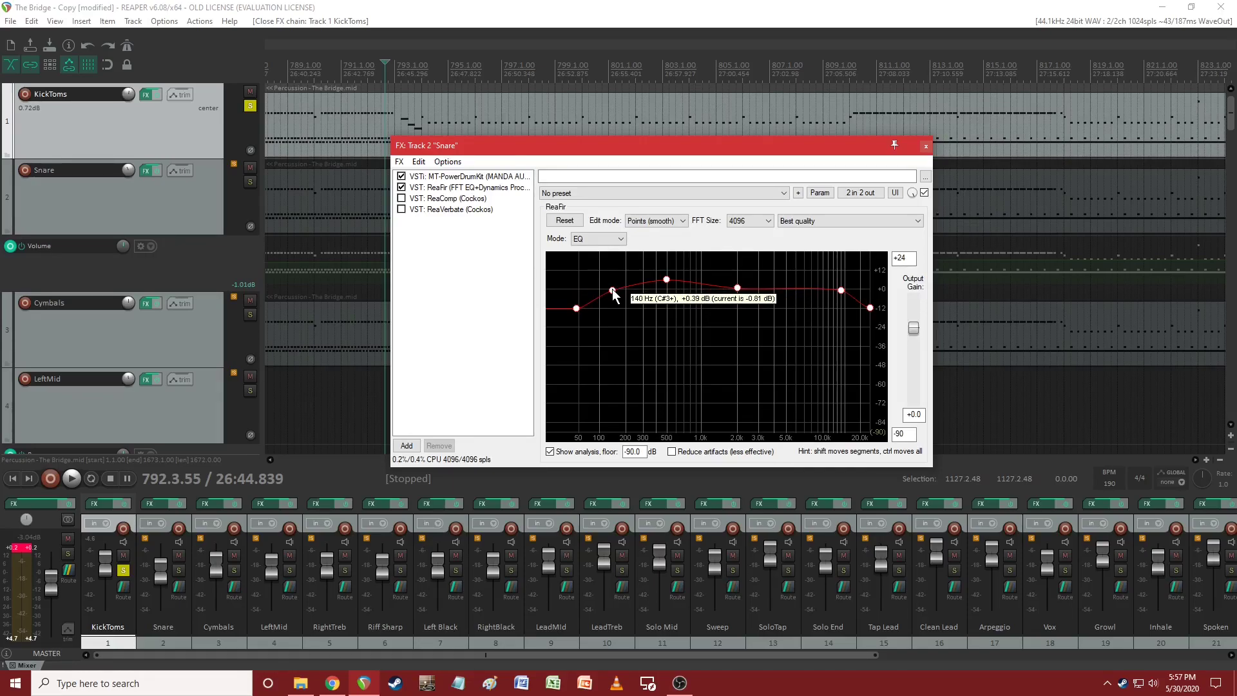
left_click(558, 8)
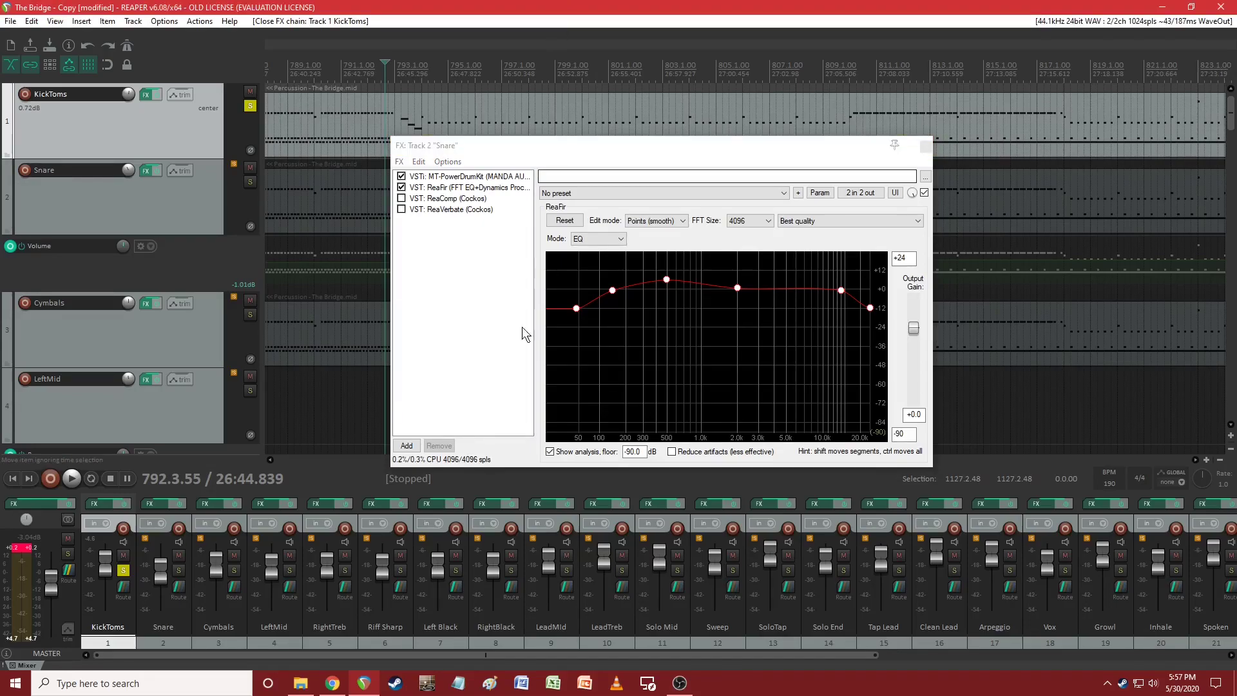
left_click(123, 571)
left_click(178, 570)
key("space")
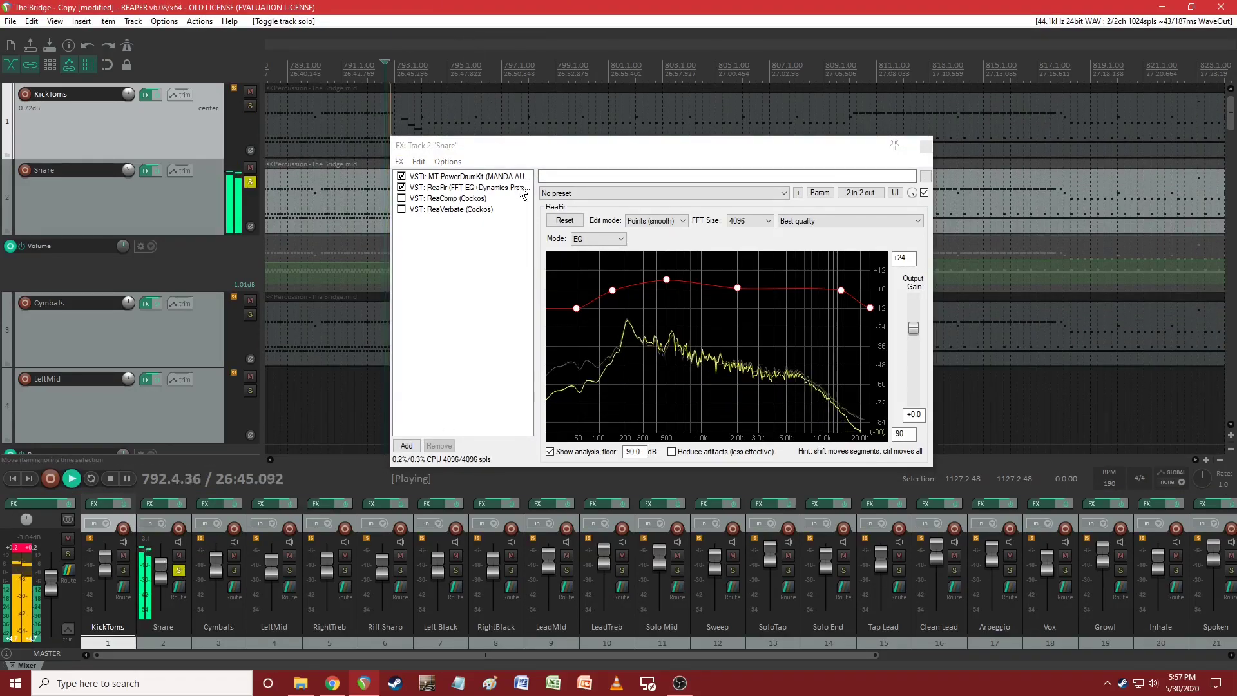
Try moving the Snare EQ point near 146 Hz up to about 322 Hz during playback, and return it
left_click_drag(590, 146, 569, 184)
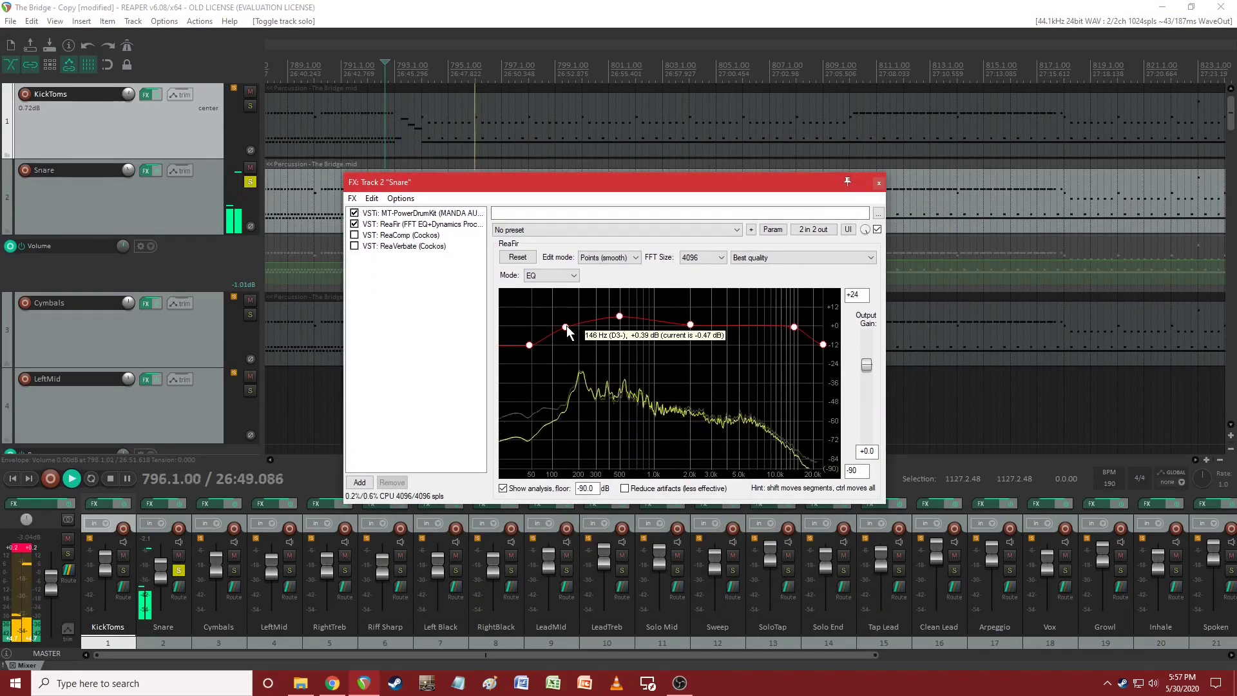
left_click_drag(566, 327, 599, 326)
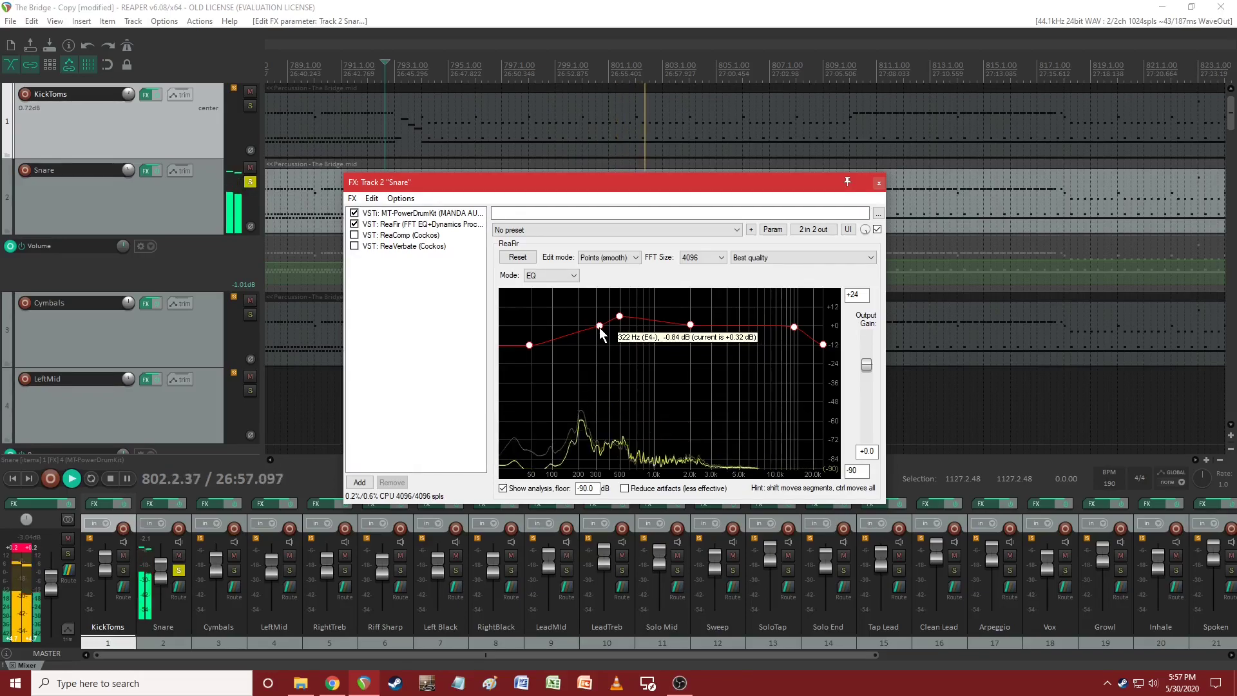
left_click_drag(599, 327, 567, 326)
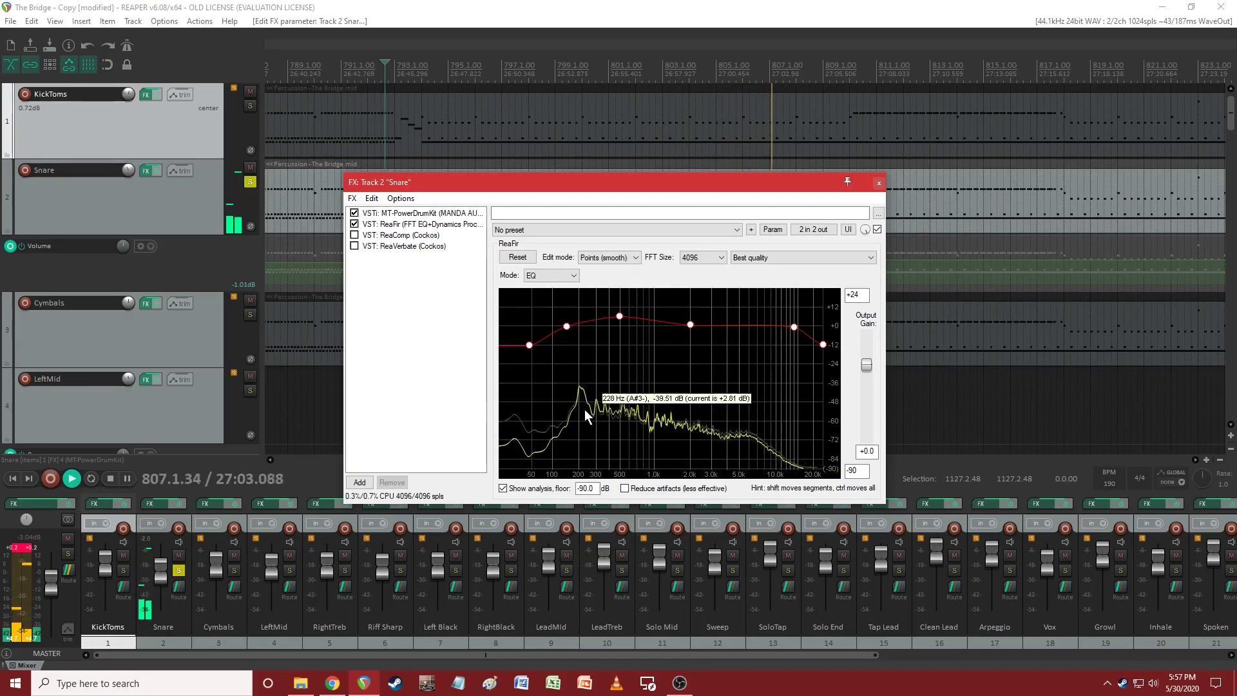
Compare the playing Snare passage with ReaFir bypassed and enabled, and stop playback
left_click(355, 225)
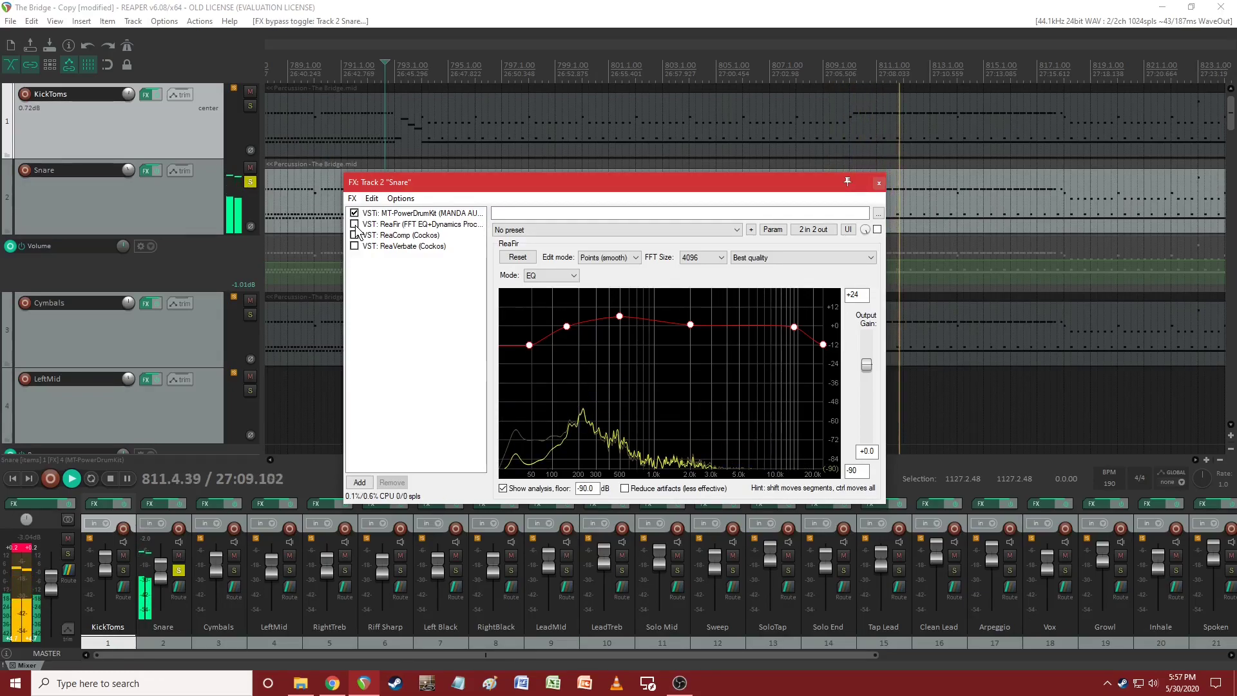
left_click(356, 225)
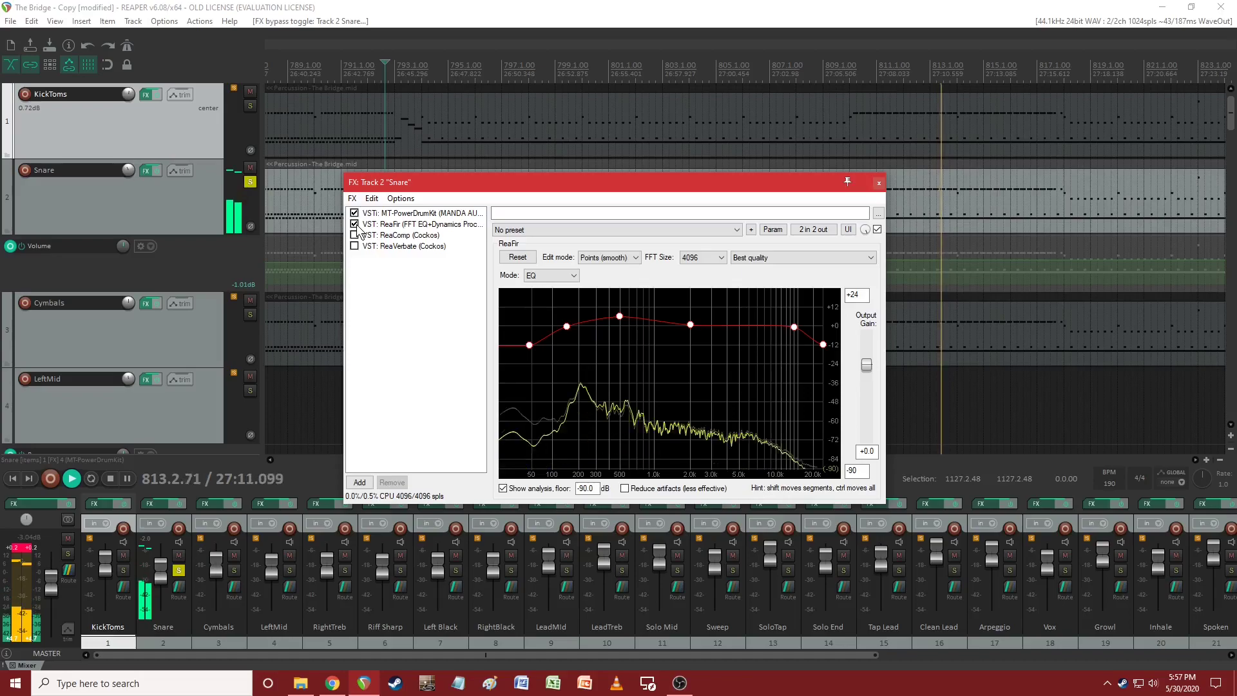
key("space")
Enable ReaComp on the Snare track and audition the compressed passage
left_click(381, 237)
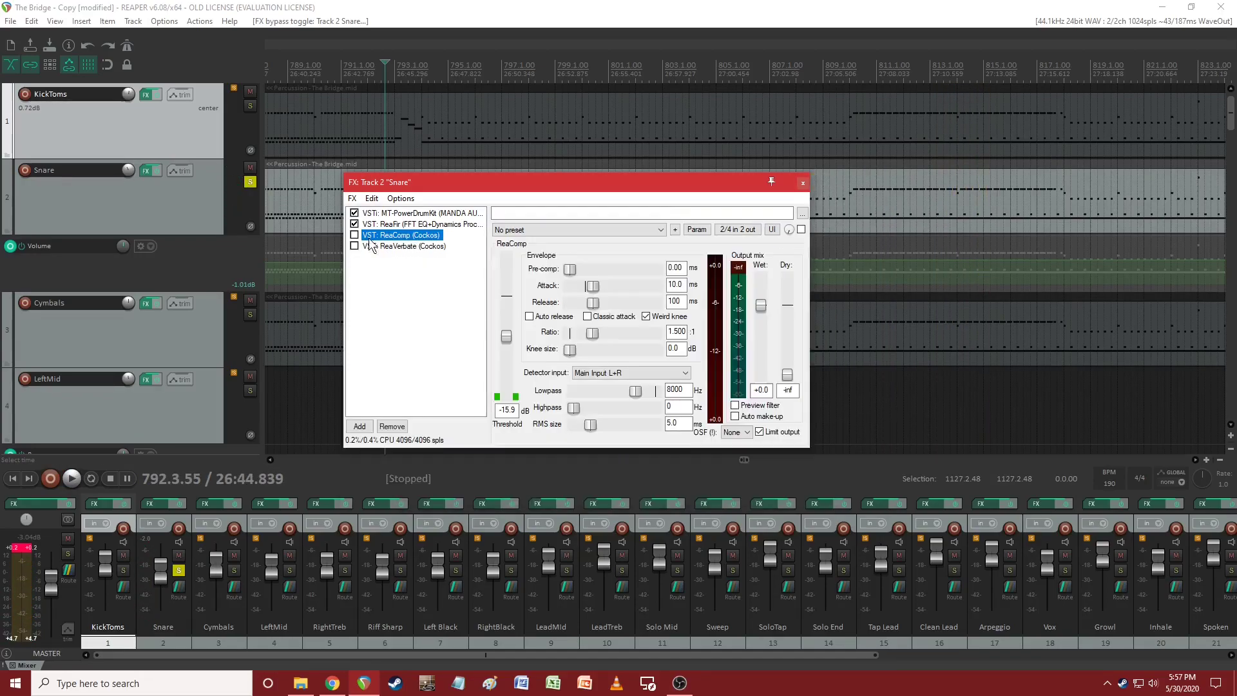
left_click(355, 236)
mouse_move(157, 554)
key("space")
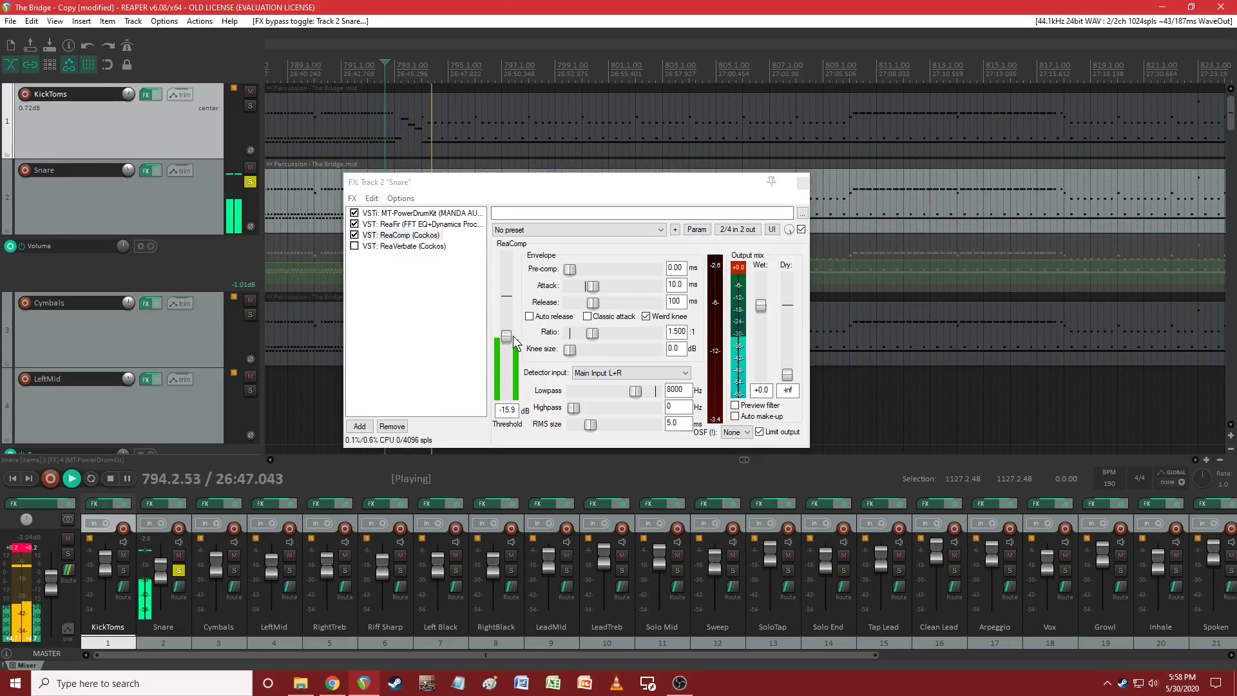
key("space")
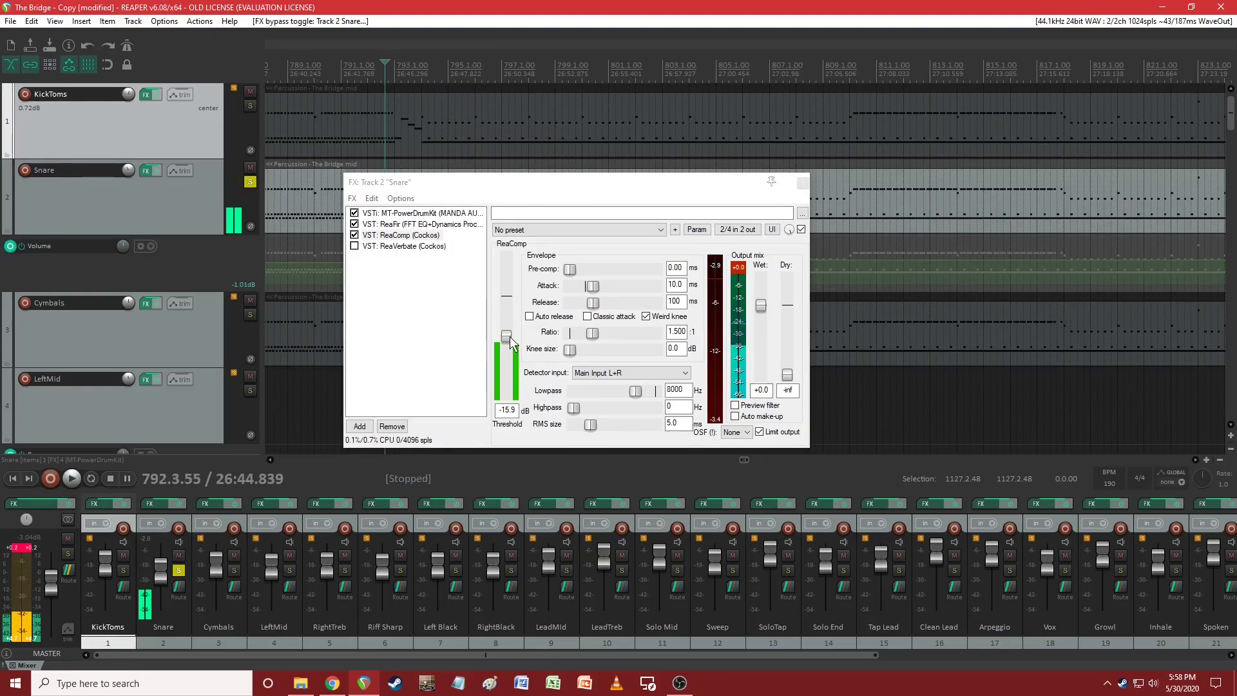
Enable ReaVerbate on the Snare track and audition the passage from measure 795
left_click(393, 245)
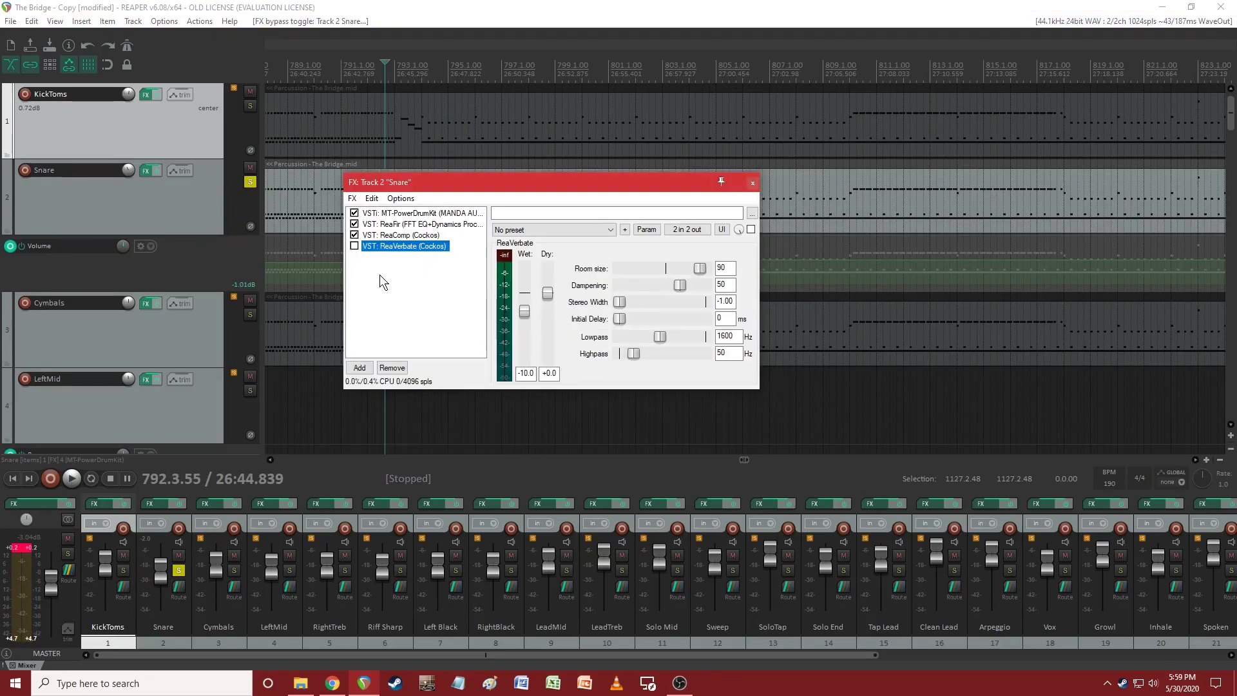
left_click(397, 236)
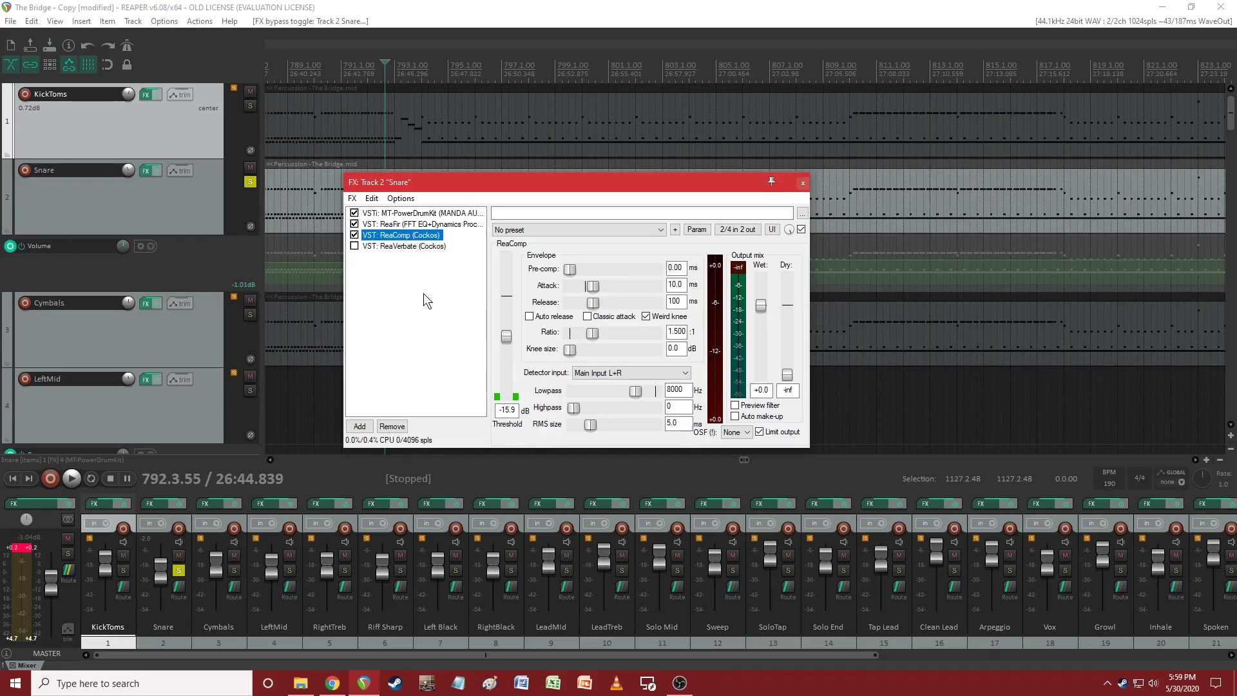
left_click(405, 247)
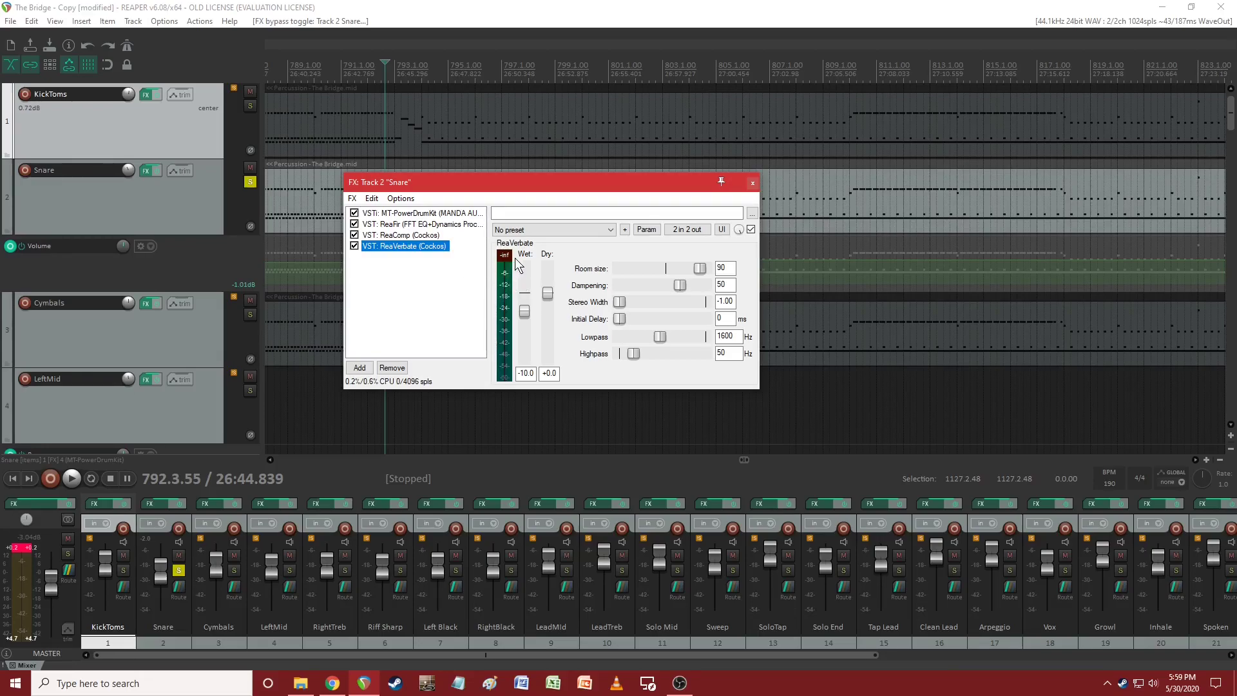
left_click_drag(572, 183, 544, 264)
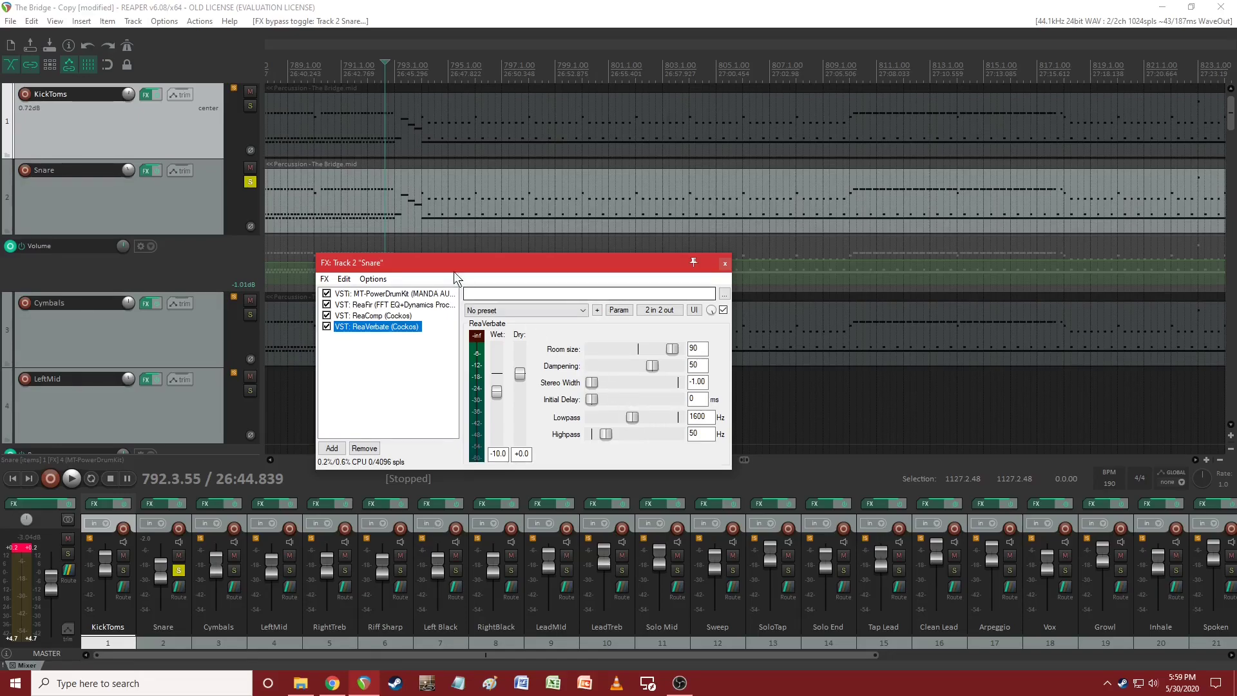
left_click(477, 187)
left_click(464, 168)
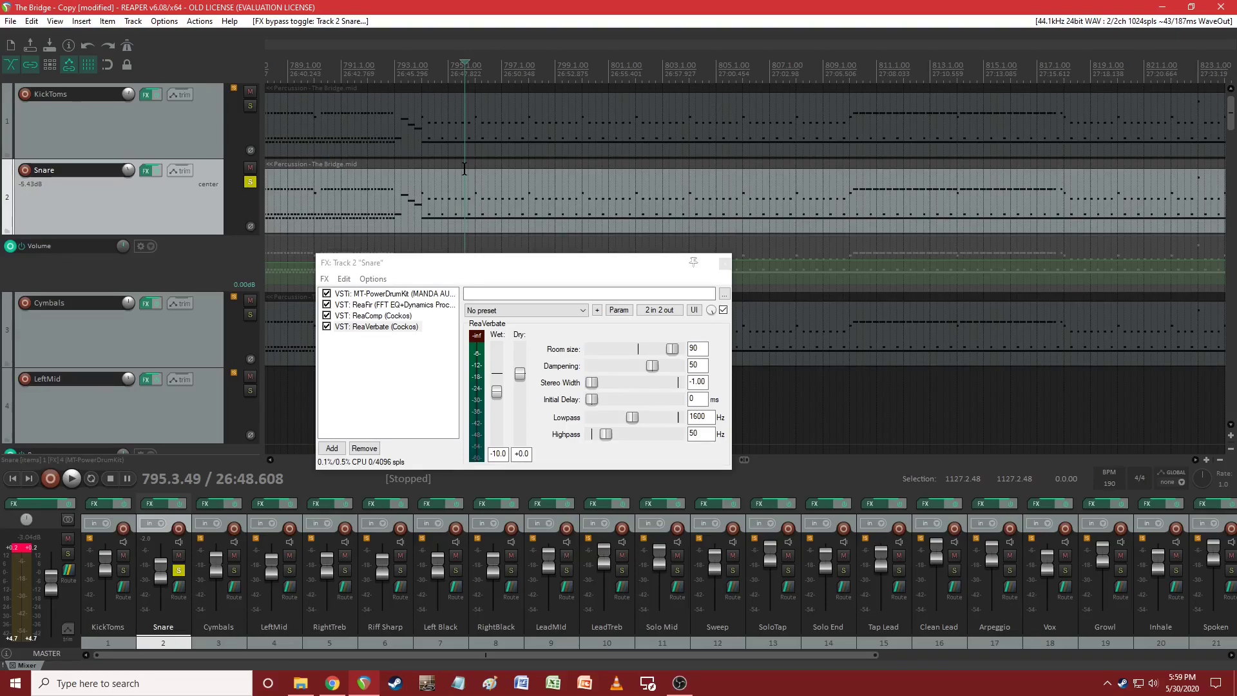
key("space")
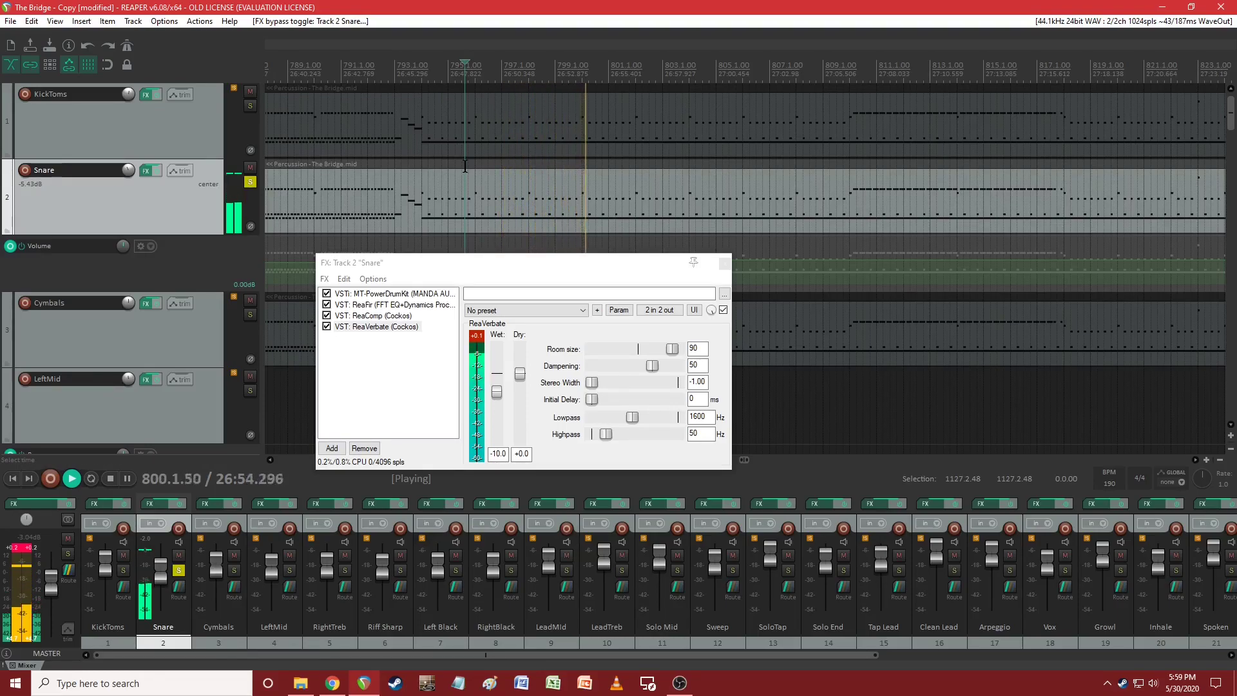
key("space")
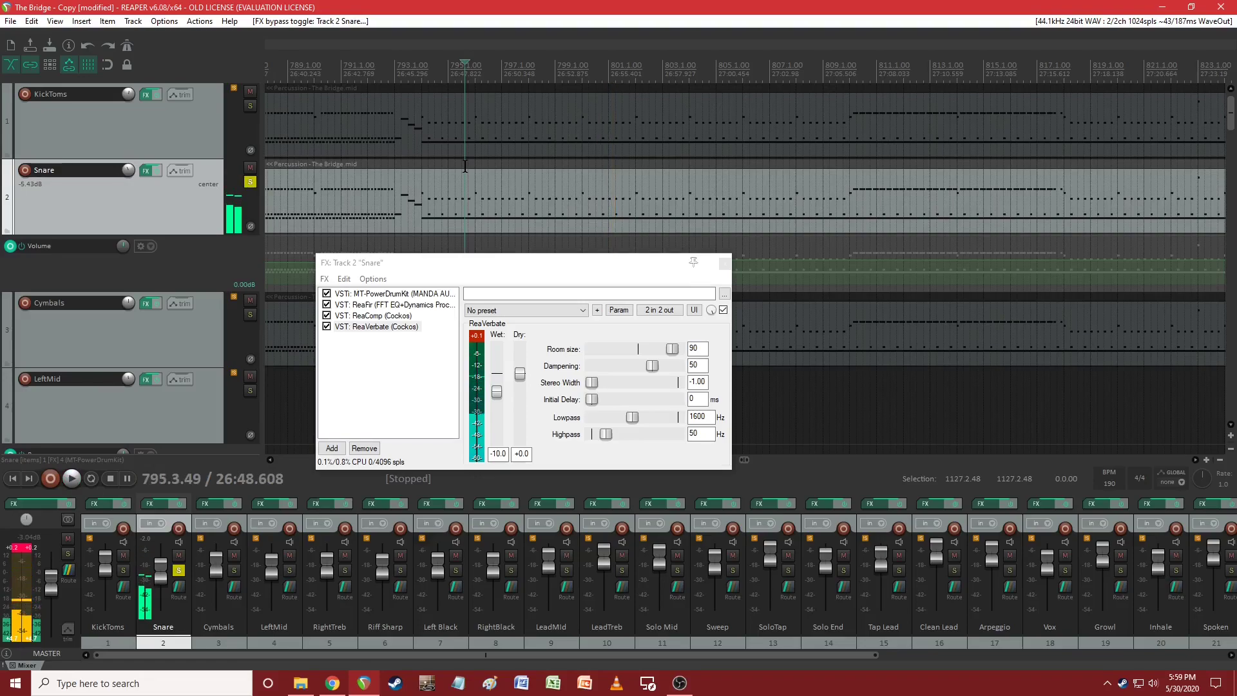
Place the playback position at measure 741 and audition the Snare with its full effects chain
scroll(465, 165, "down", 2)
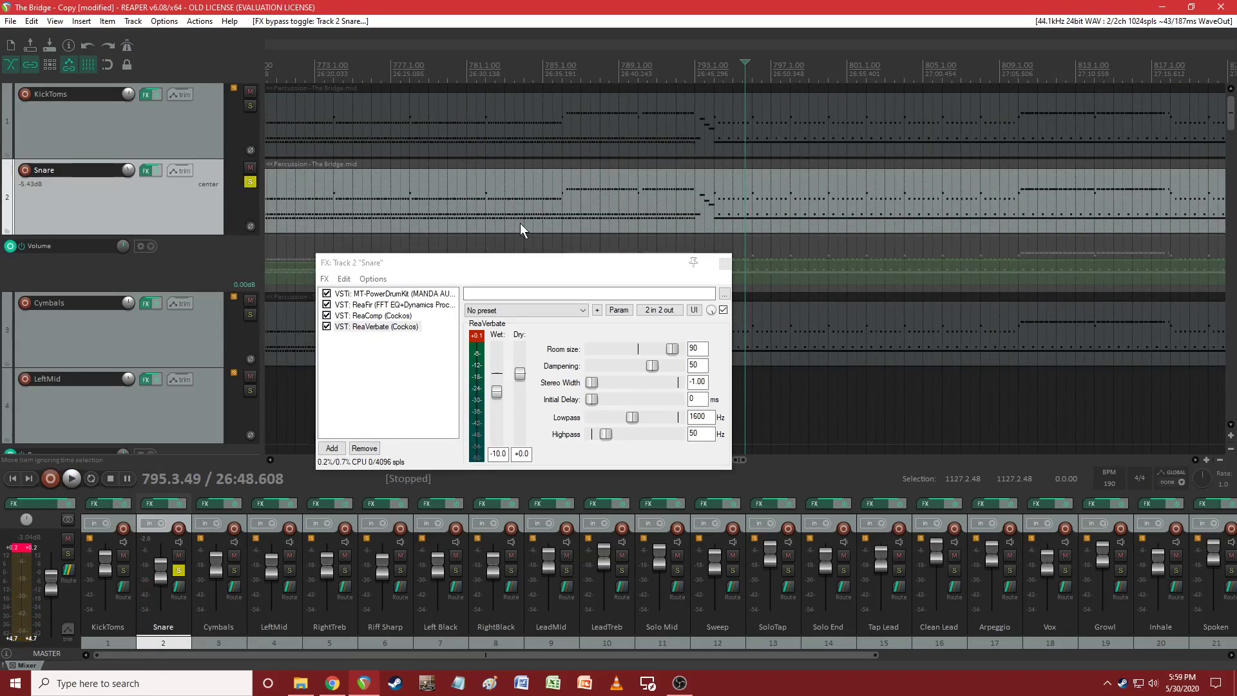
scroll(519, 222, "down", 4)
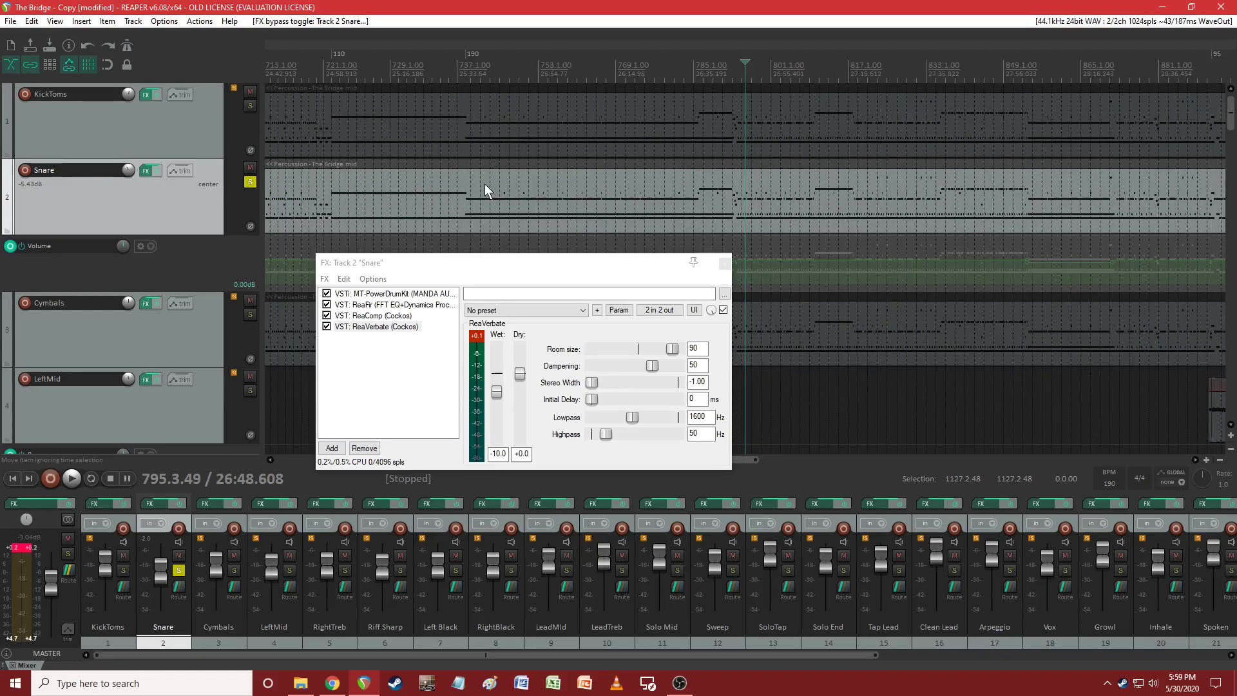
left_click(483, 163)
scroll(527, 185, "up", 4)
key("space")
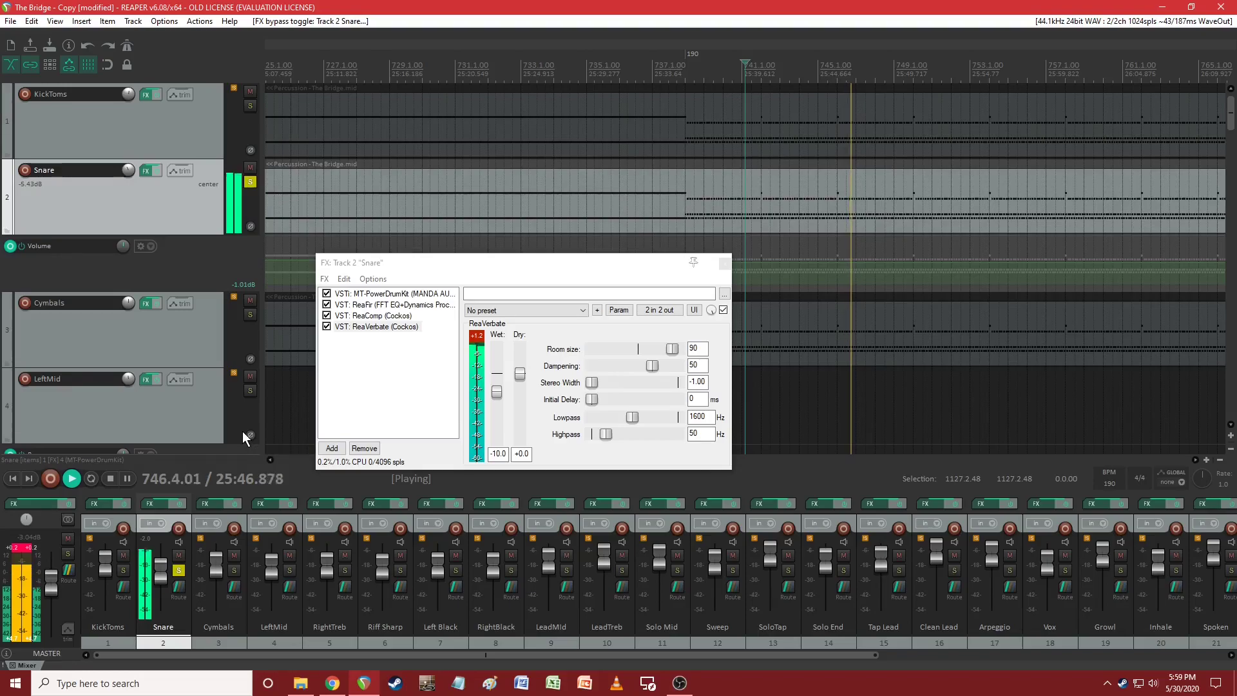
key("space")
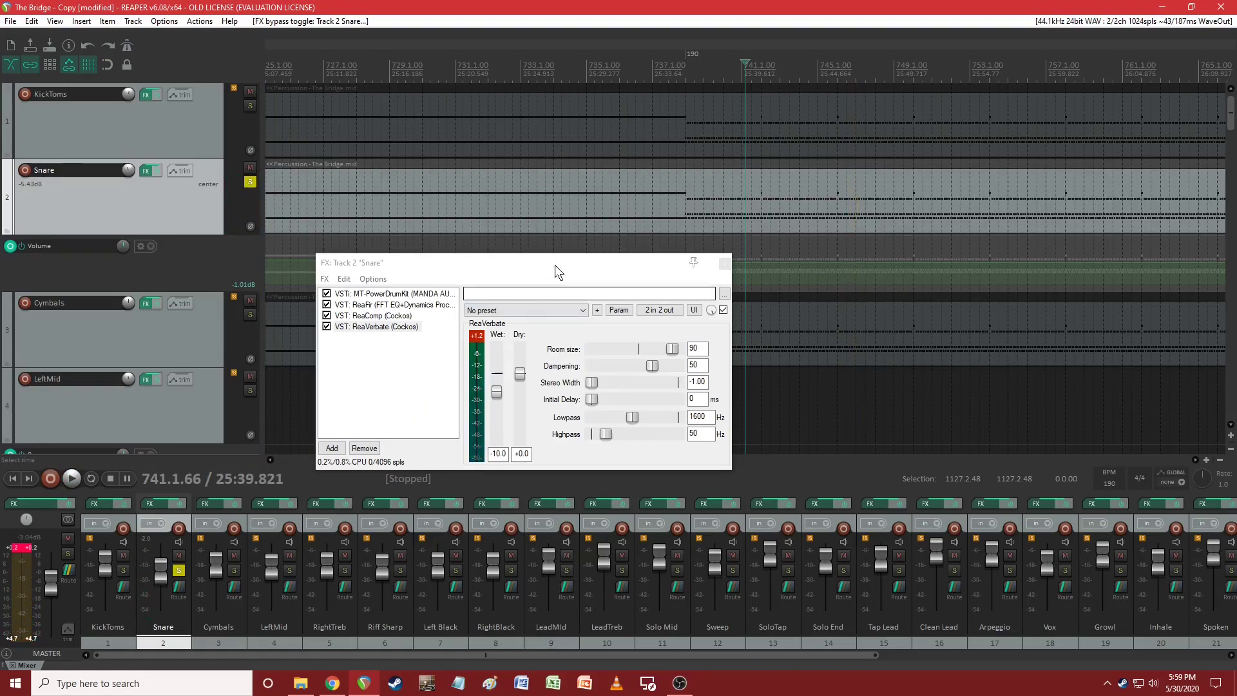
Open the Cymbals track's effects chain, solo Cymbals instead of Snare, and start playback from measure 741
left_click(212, 504)
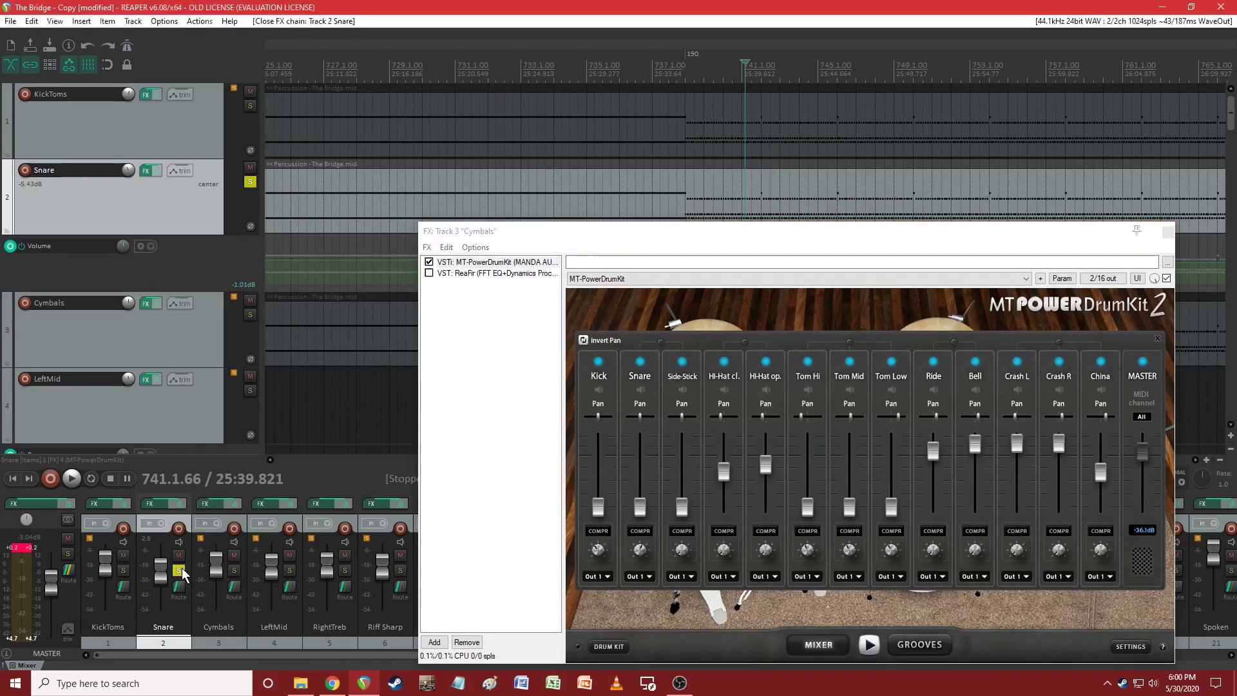
left_click(179, 571)
left_click(233, 570)
left_click_drag(638, 237, 454, 113)
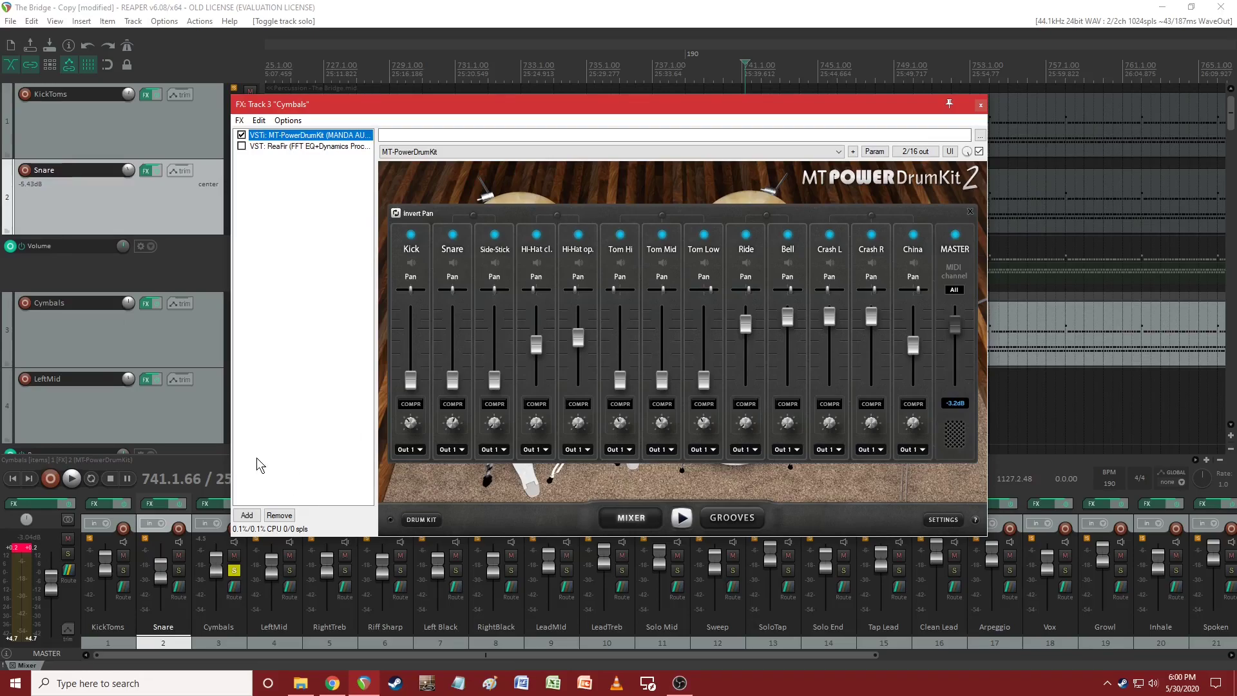
left_click(431, 21)
left_click_drag(482, 113, 654, 116)
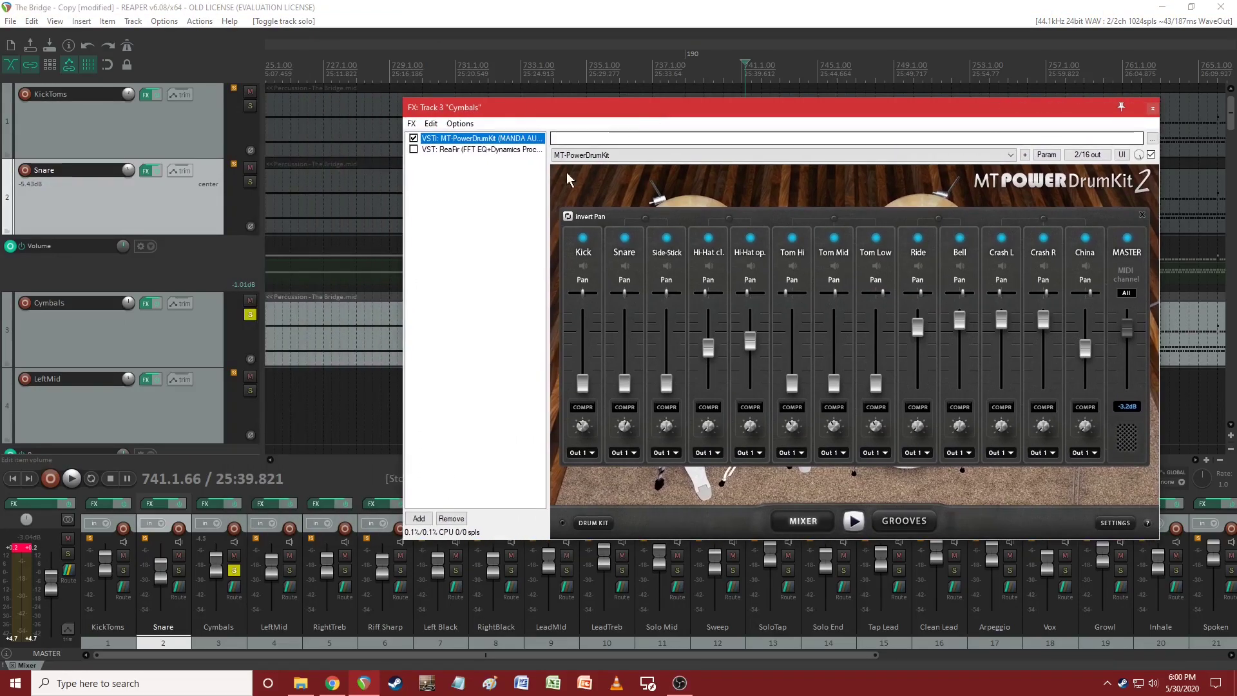
key("space")
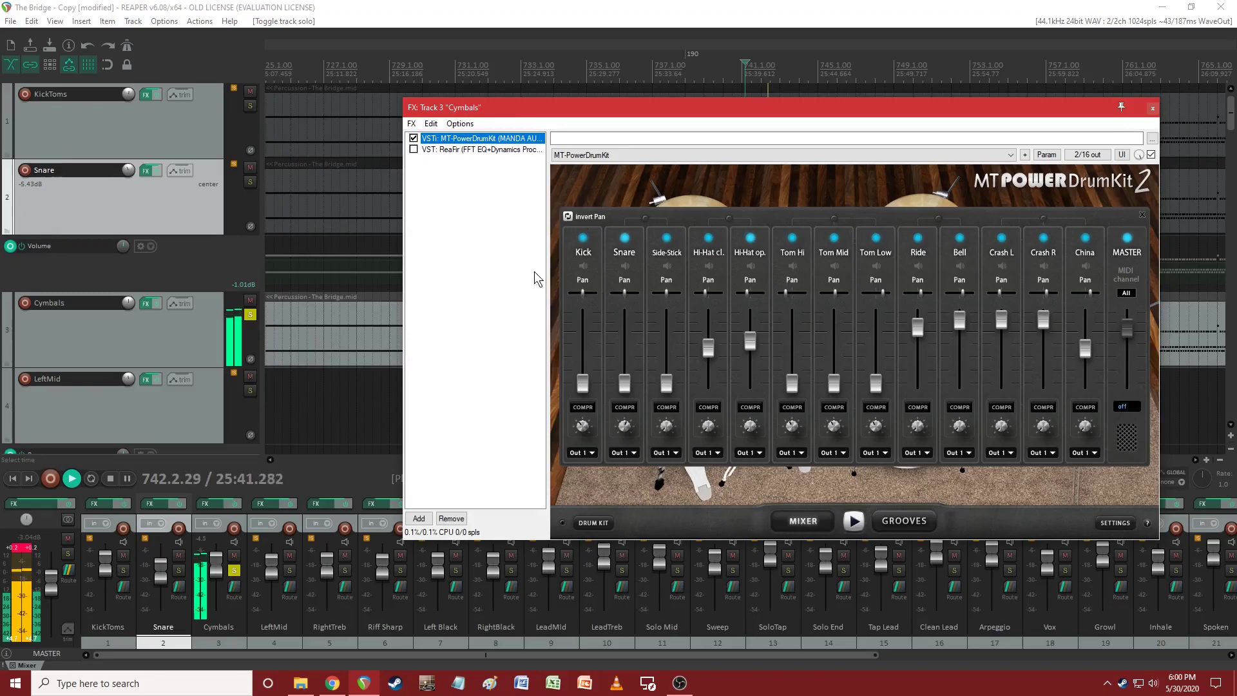
Stop playback, move the Cymbals effects window aside, and enable ReaFir in its chain
left_click(201, 547)
key("space")
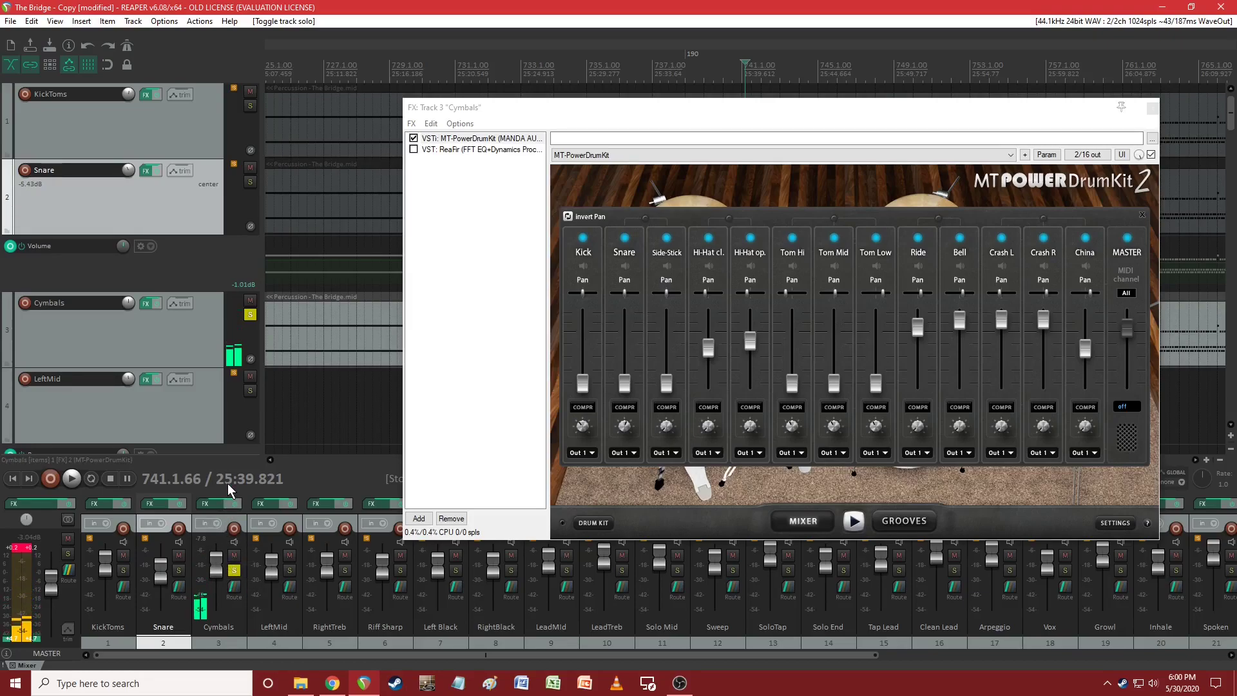
left_click_drag(838, 115, 671, 122)
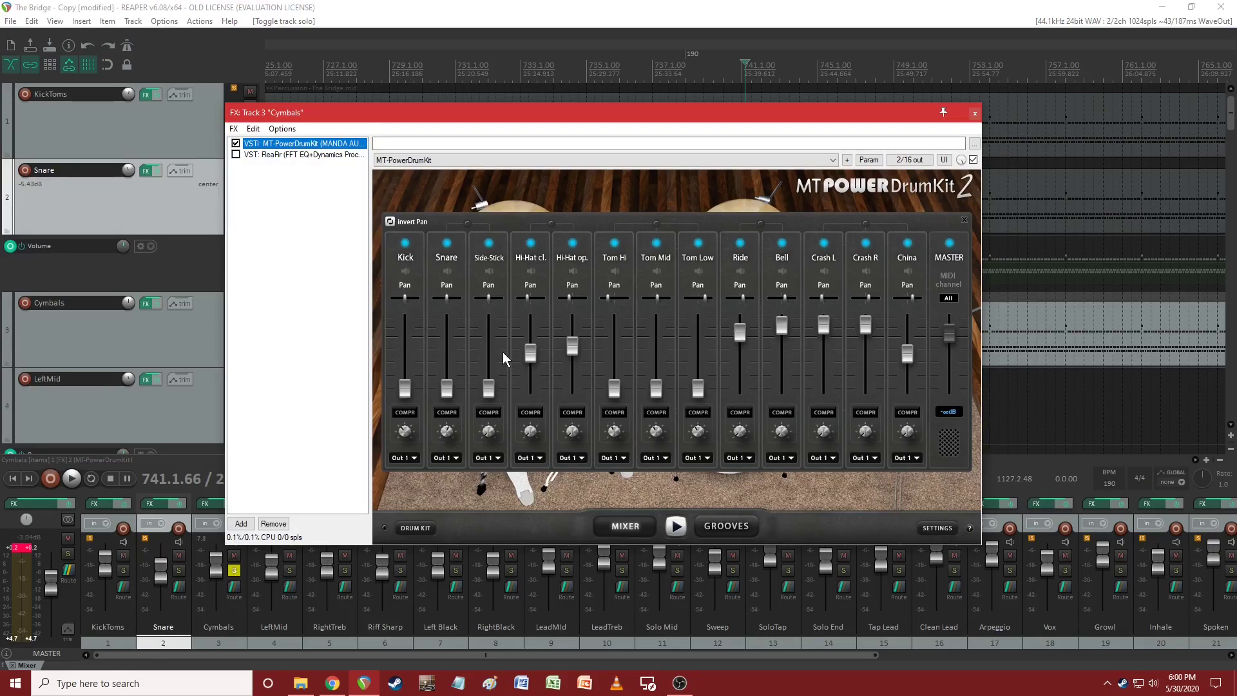
left_click(340, 156)
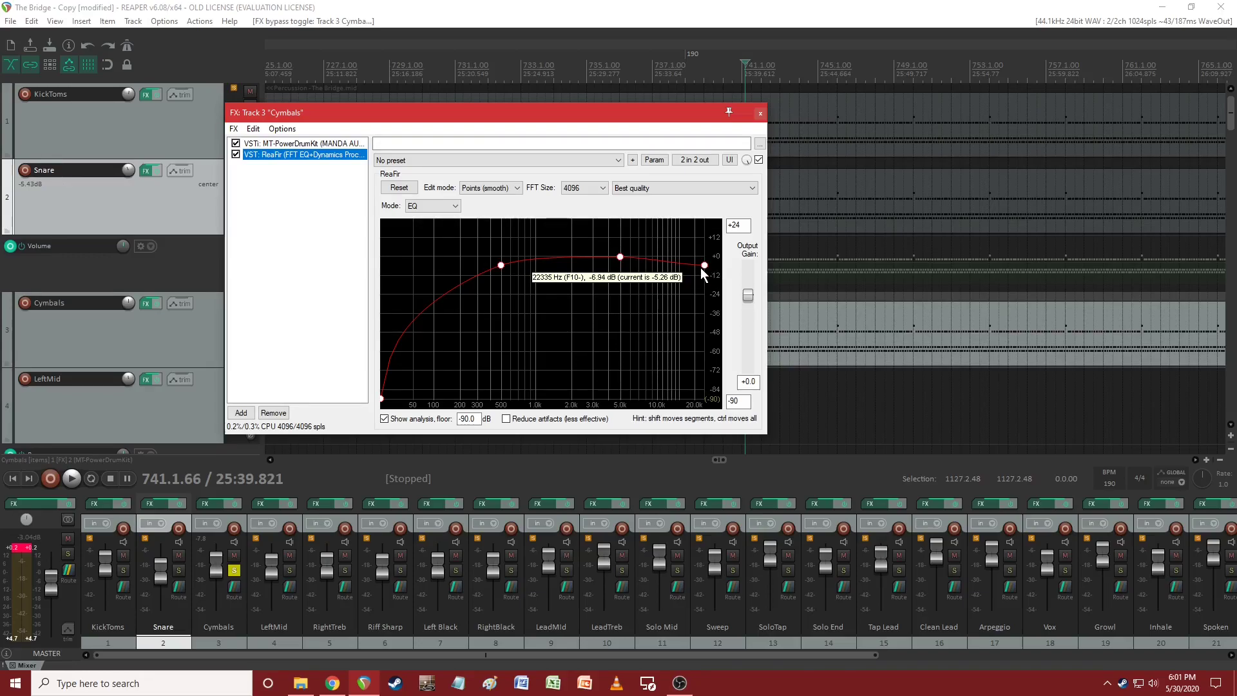
During playback, raise ReaFir's highest-frequency point to about 0 dB, lower it back to about -5 dB, and close the Cymbals effects window
key("space")
left_click_drag(705, 266, 709, 256)
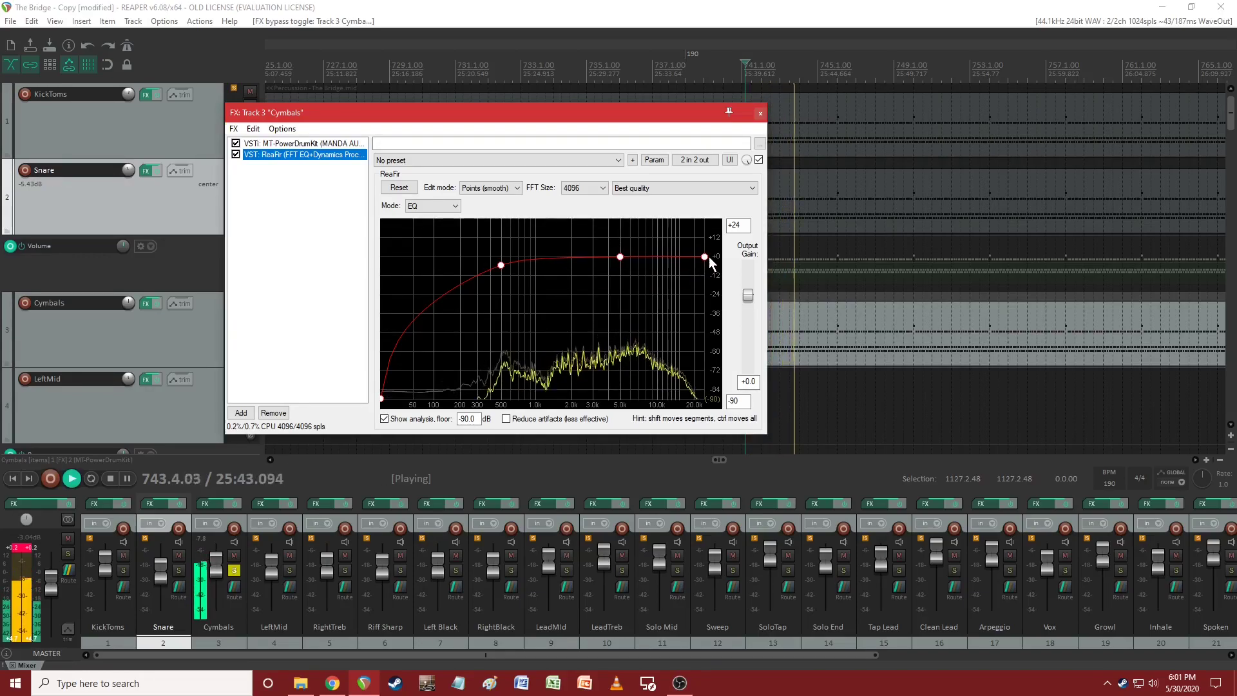
left_click_drag(711, 261, 714, 269)
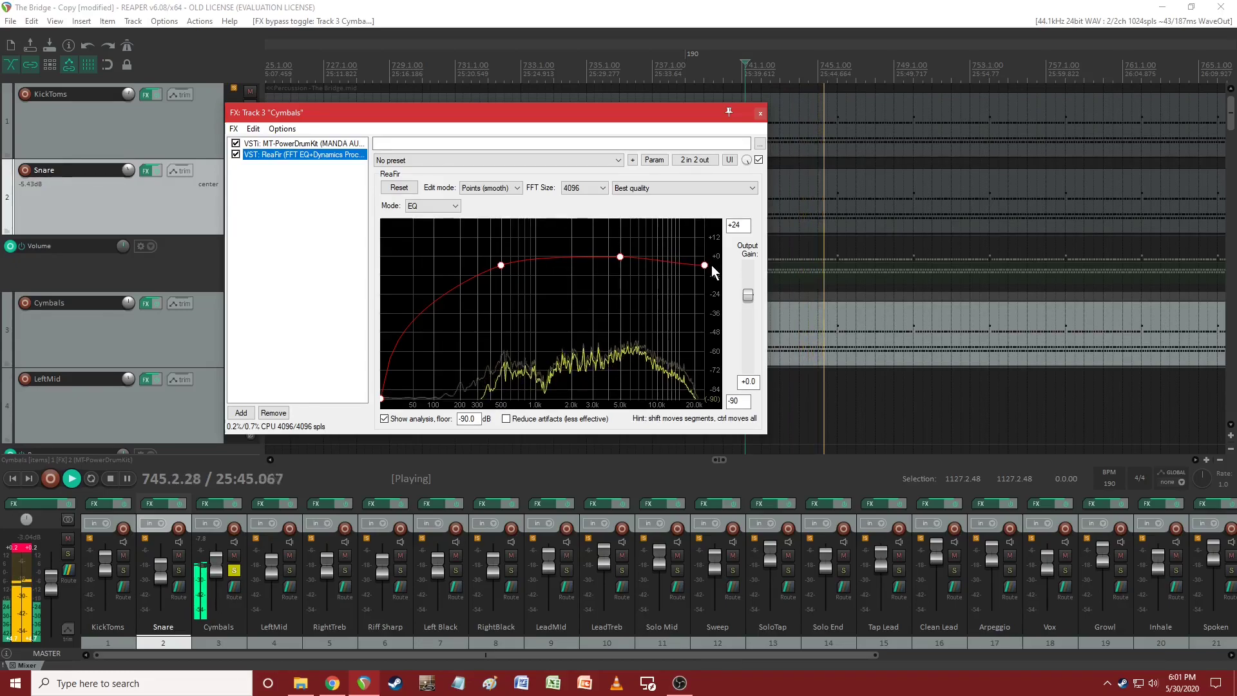
key("space")
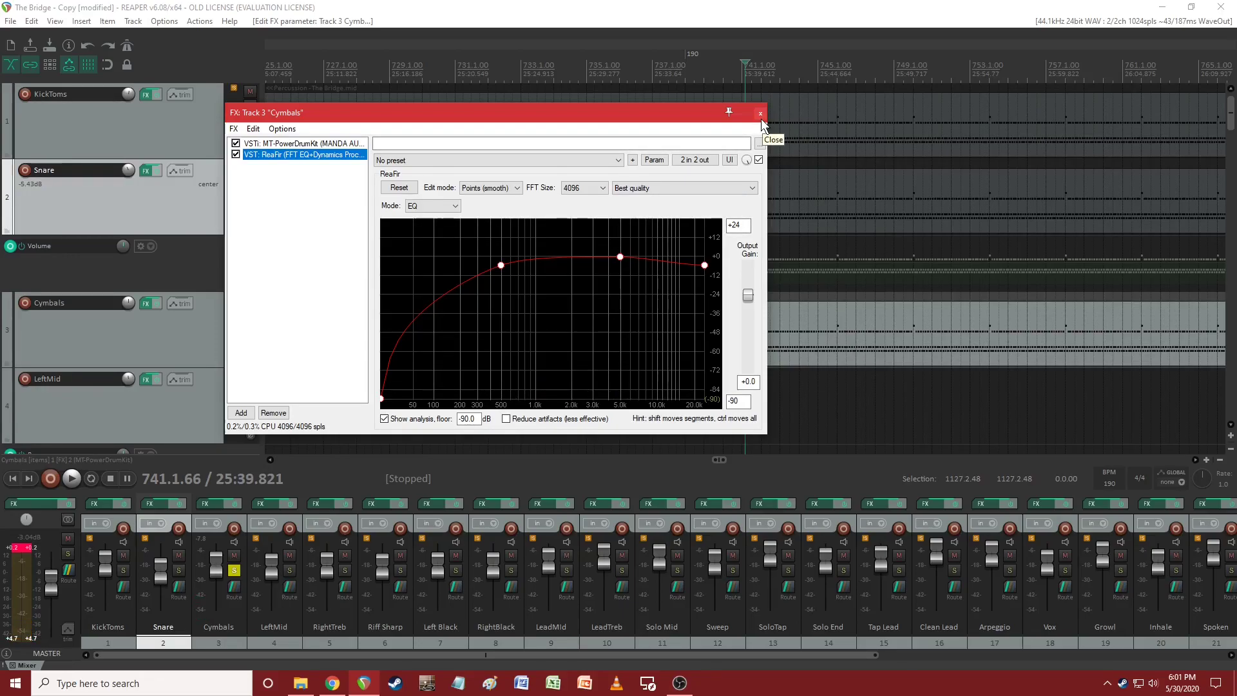
left_click(761, 114)
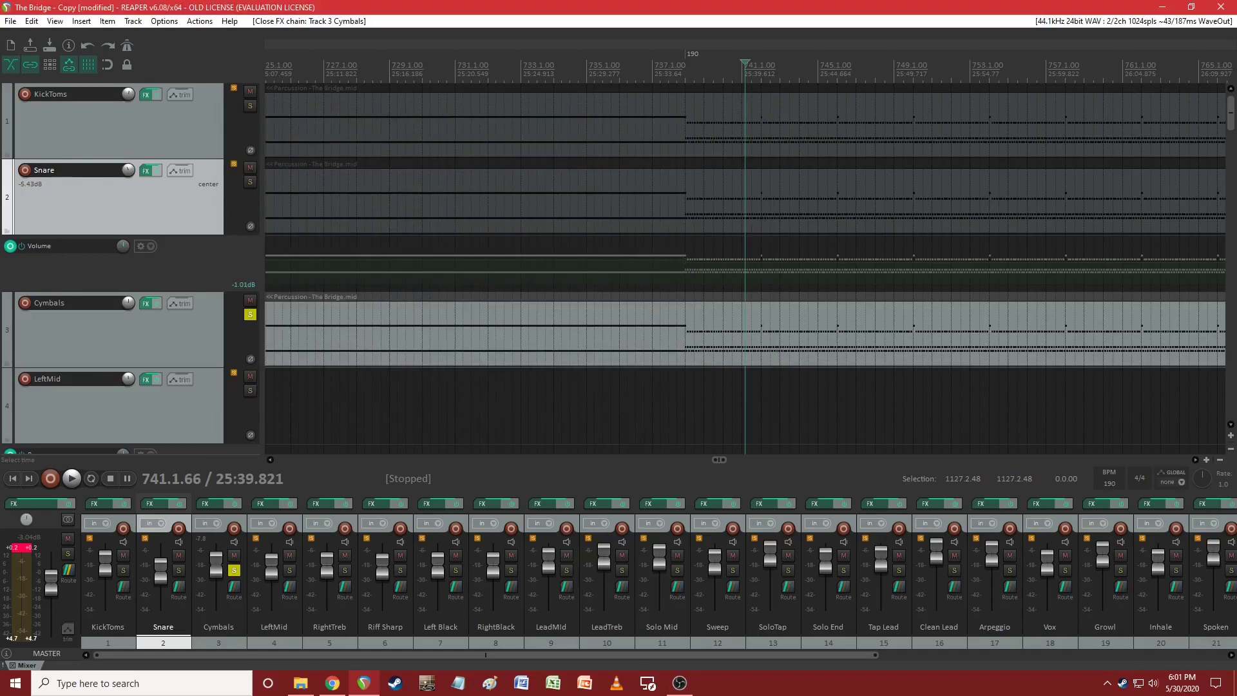
Solo the Snare and KickToms tracks together with Cymbals
scroll(513, 359, "down", 6)
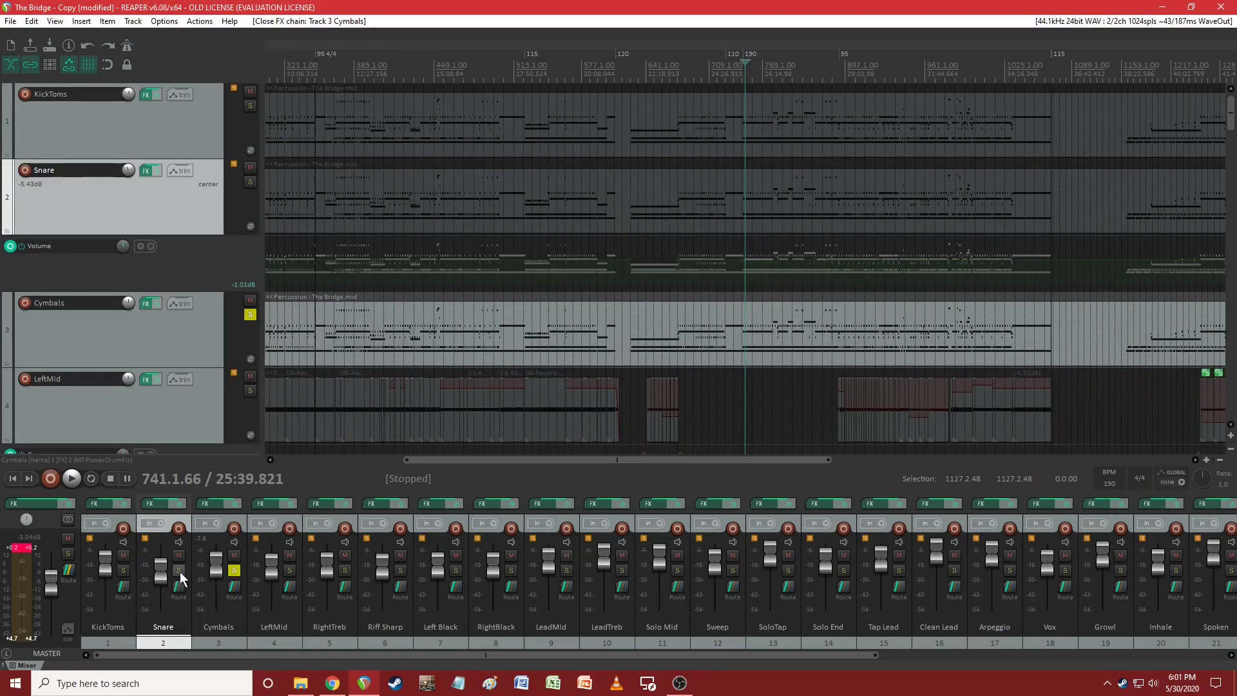
left_click(178, 571)
left_click(123, 570)
Audition the three soloed drum tracks together from about measure 64
scroll(321, 184, "down", 3)
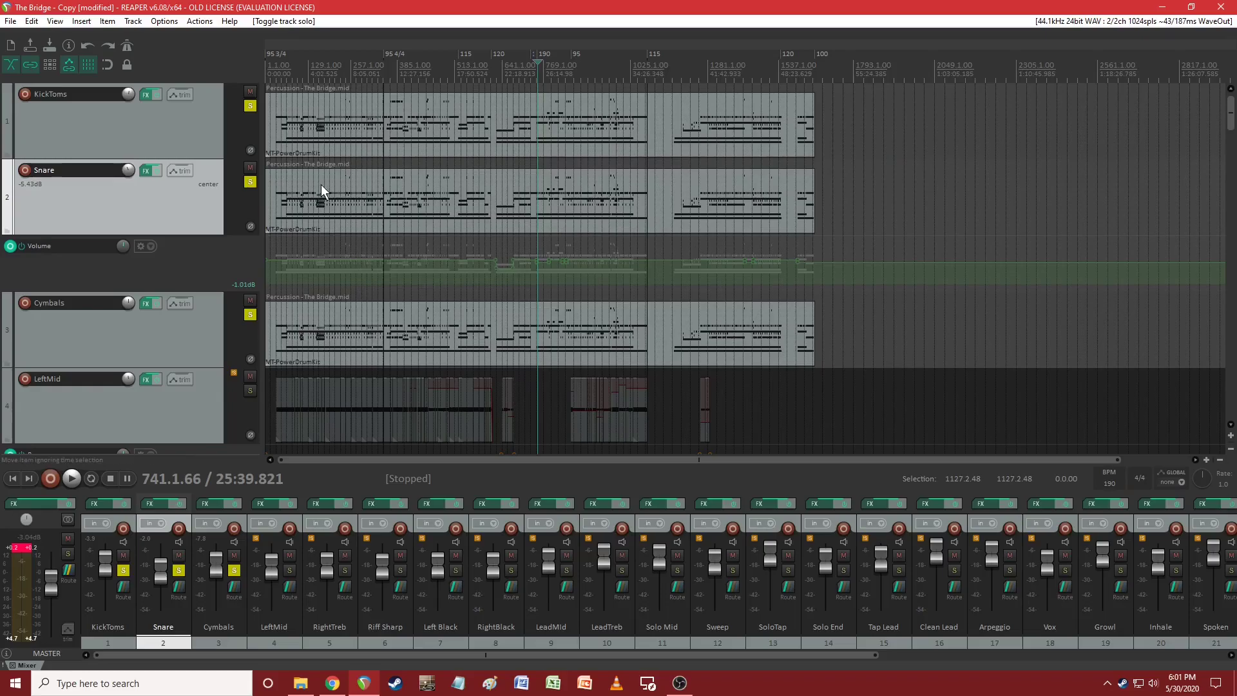
left_click(291, 90)
scroll(601, 198, "up", 6)
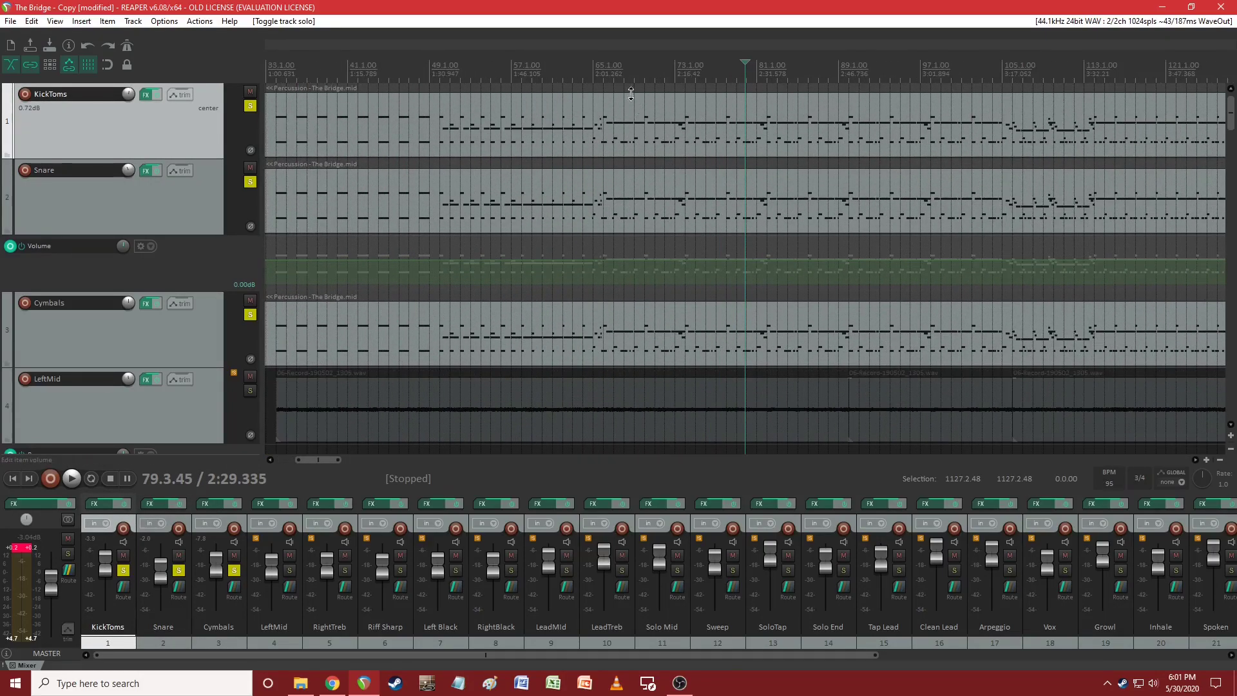
left_click(586, 94)
scroll(660, 148, "up", 3)
key("space")
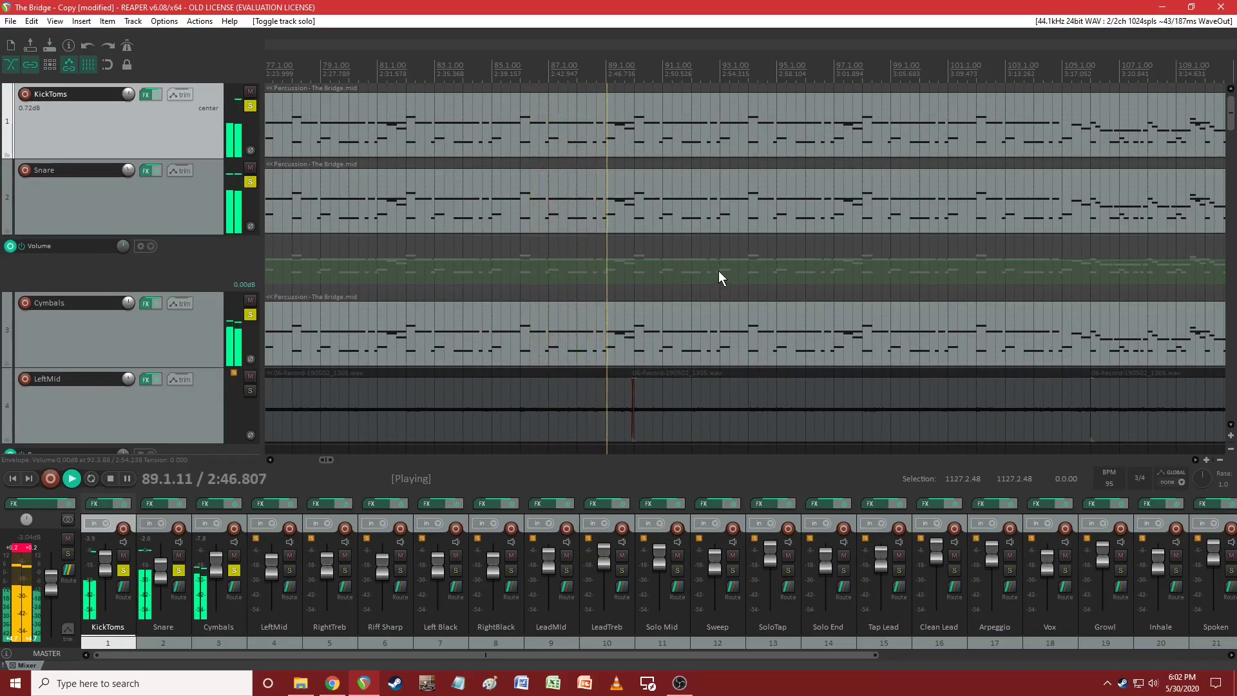
key("space")
Audition the drum mix from measure 545, continuing from about measure 560
scroll(718, 268, "down", 10)
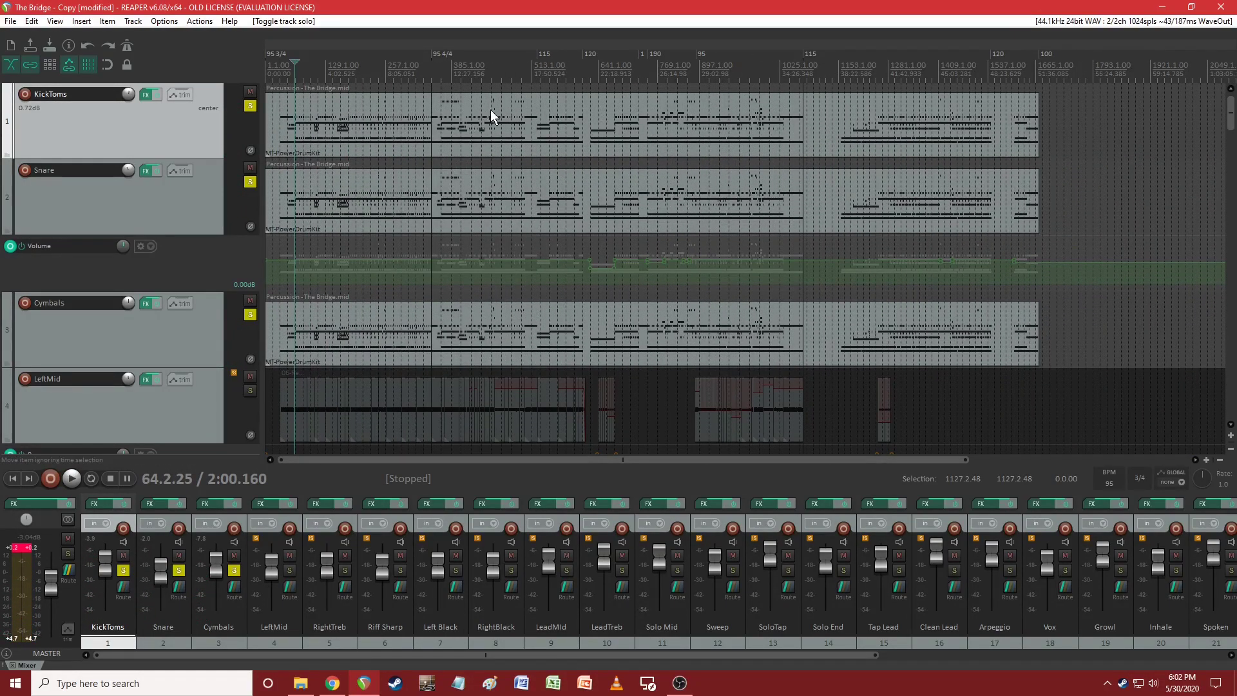
left_click(558, 95)
scroll(571, 111, "up", 10)
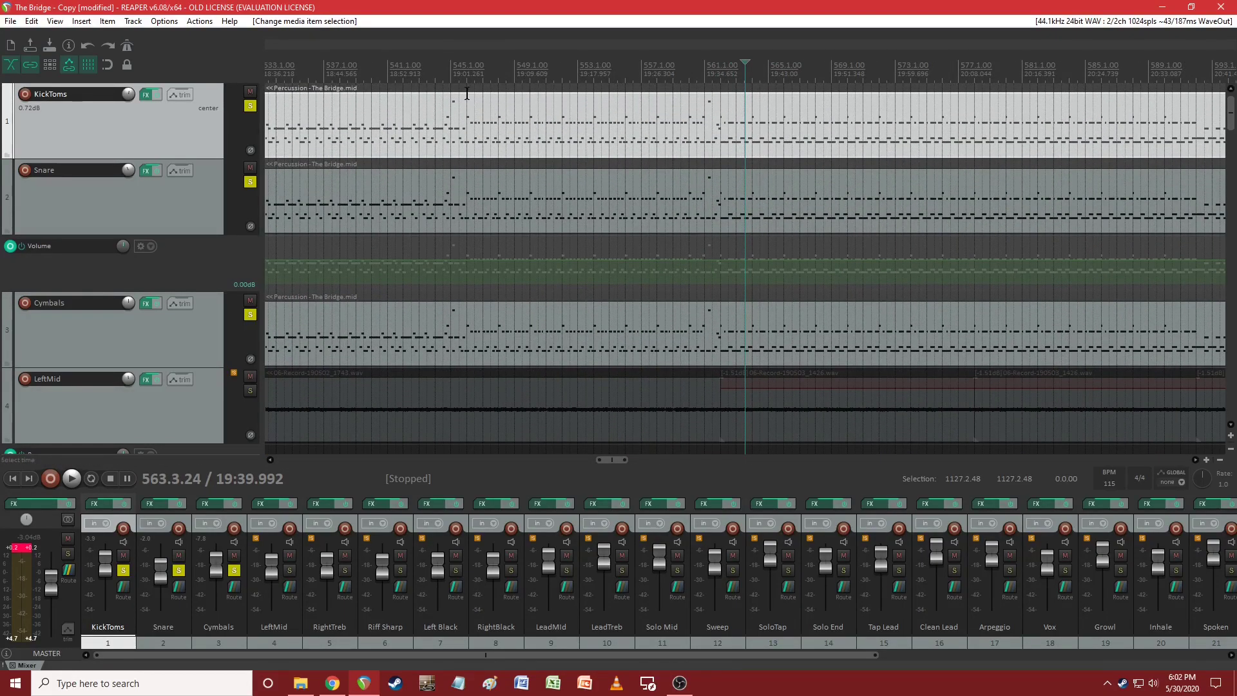
left_click(468, 95)
key("space")
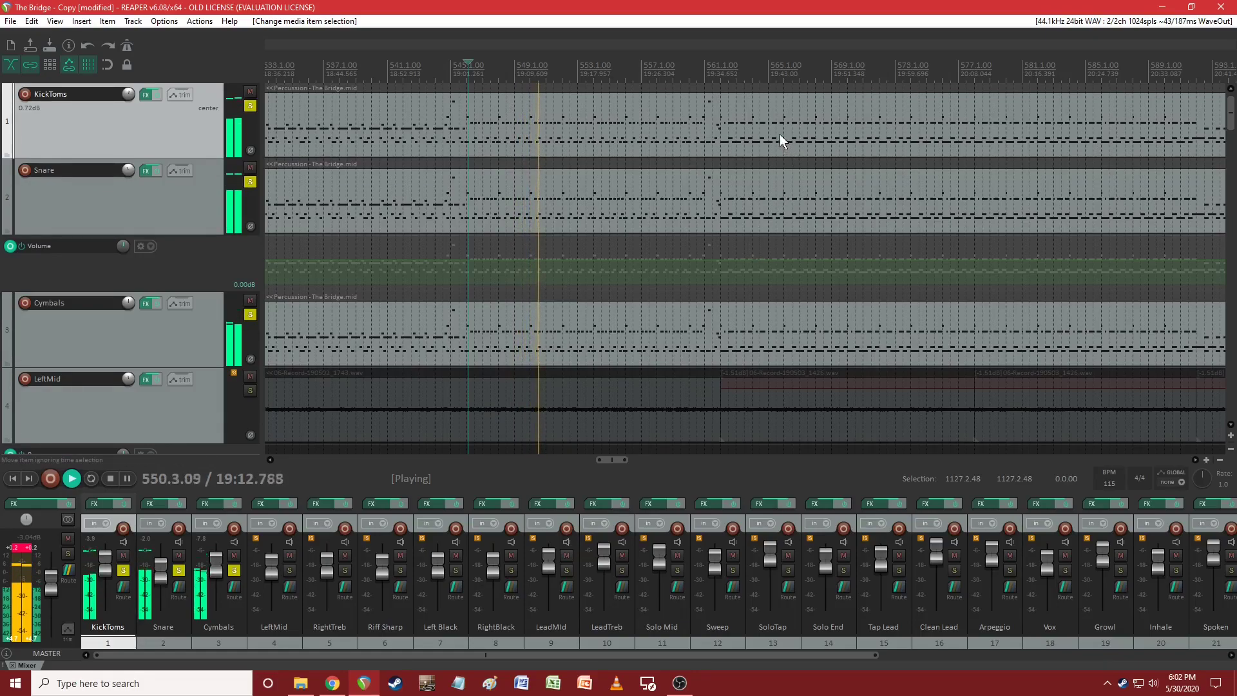
left_click(697, 92)
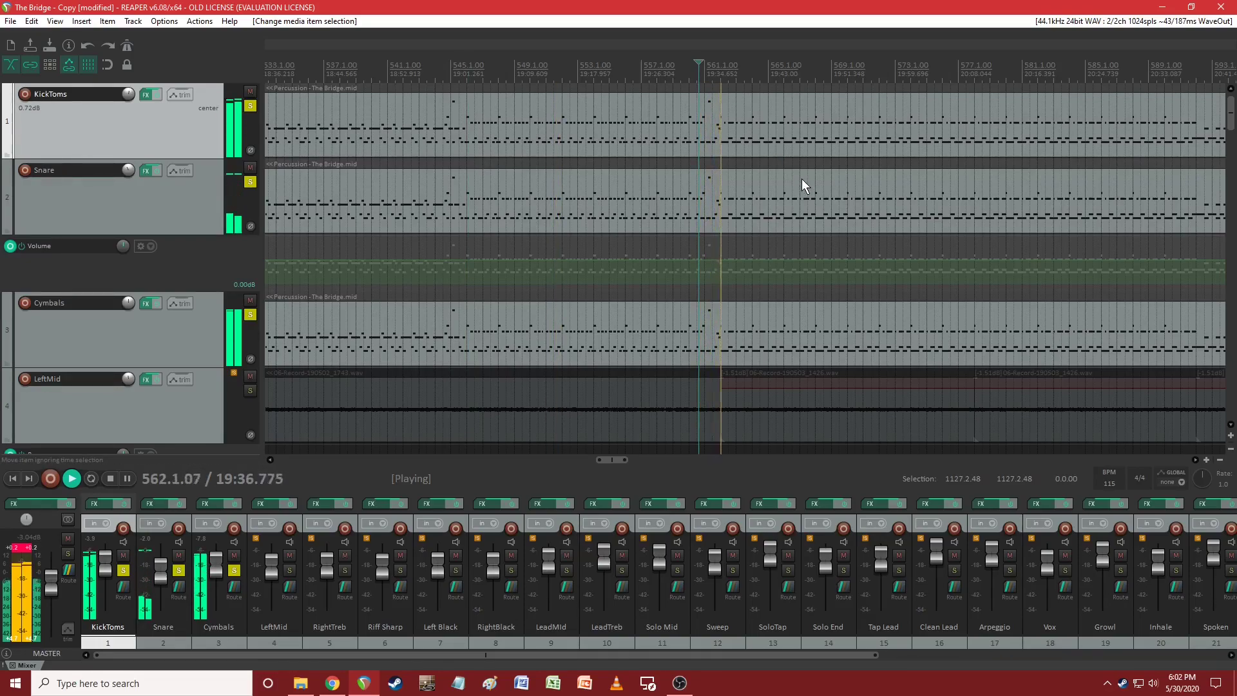
Audition the drum mix from about measure 673, where the section changes
scroll(798, 250, "down", 5)
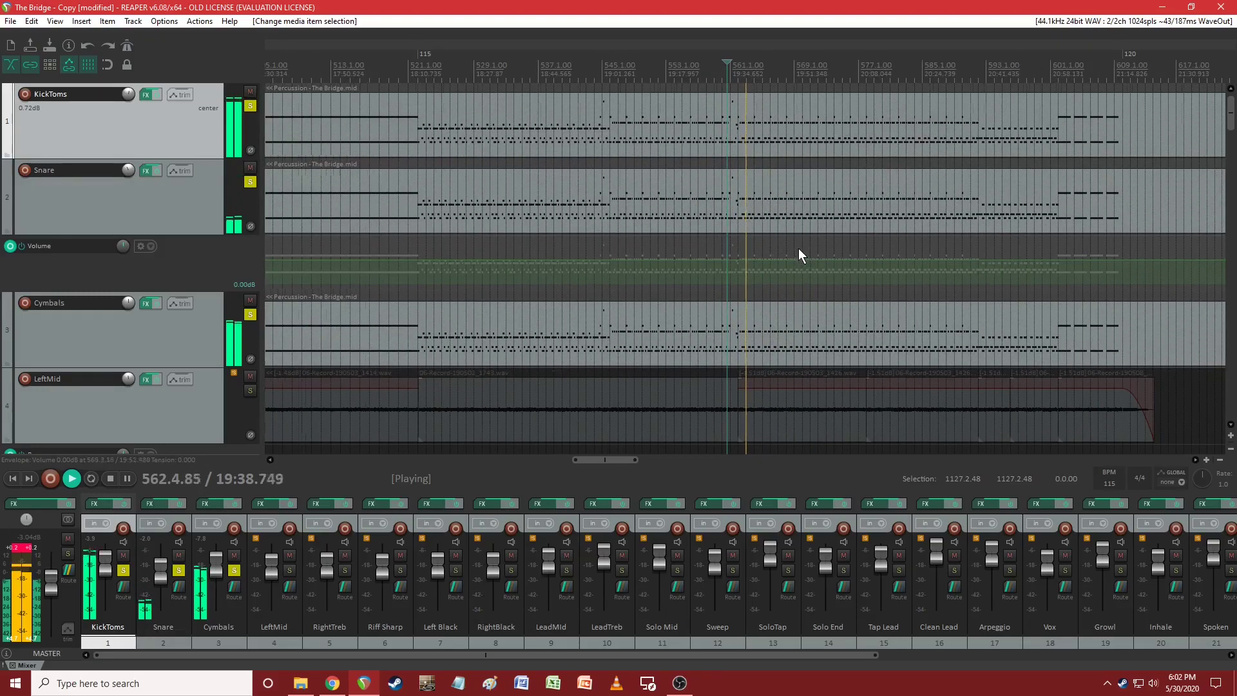
scroll(799, 250, "down", 2)
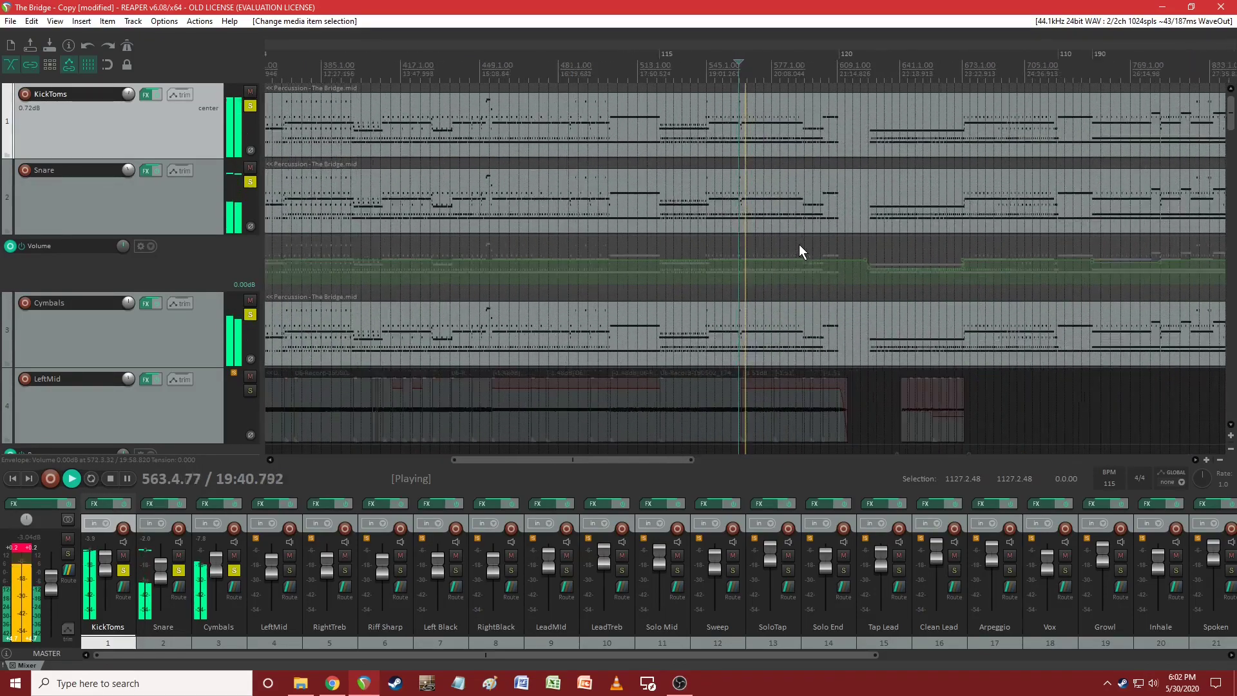
left_click(965, 97)
scroll(965, 97, "up", 8)
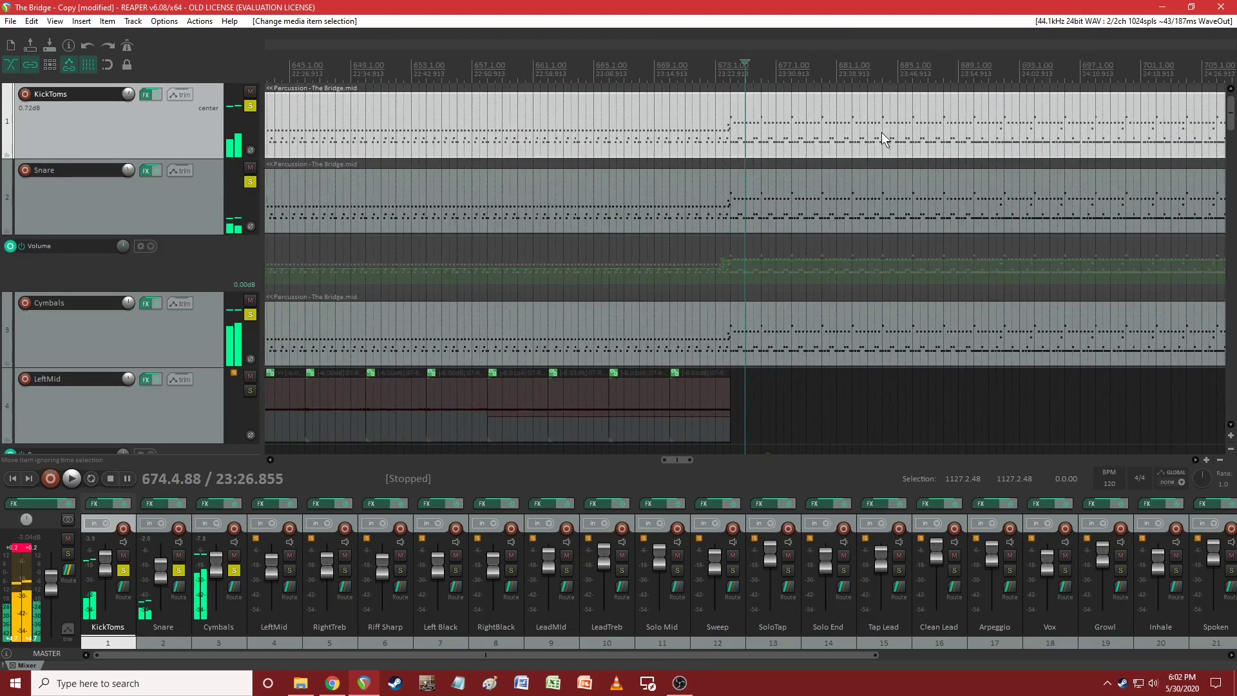
left_click(700, 93)
key("space")
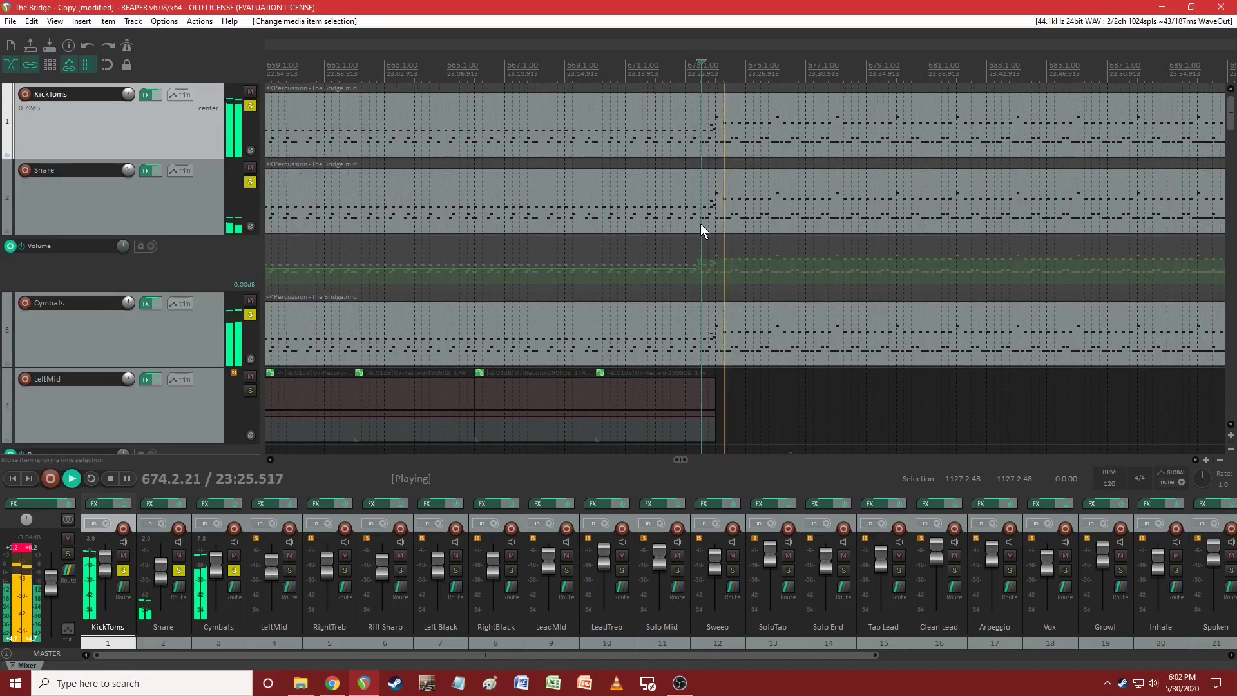
scroll(701, 219, "down", 6)
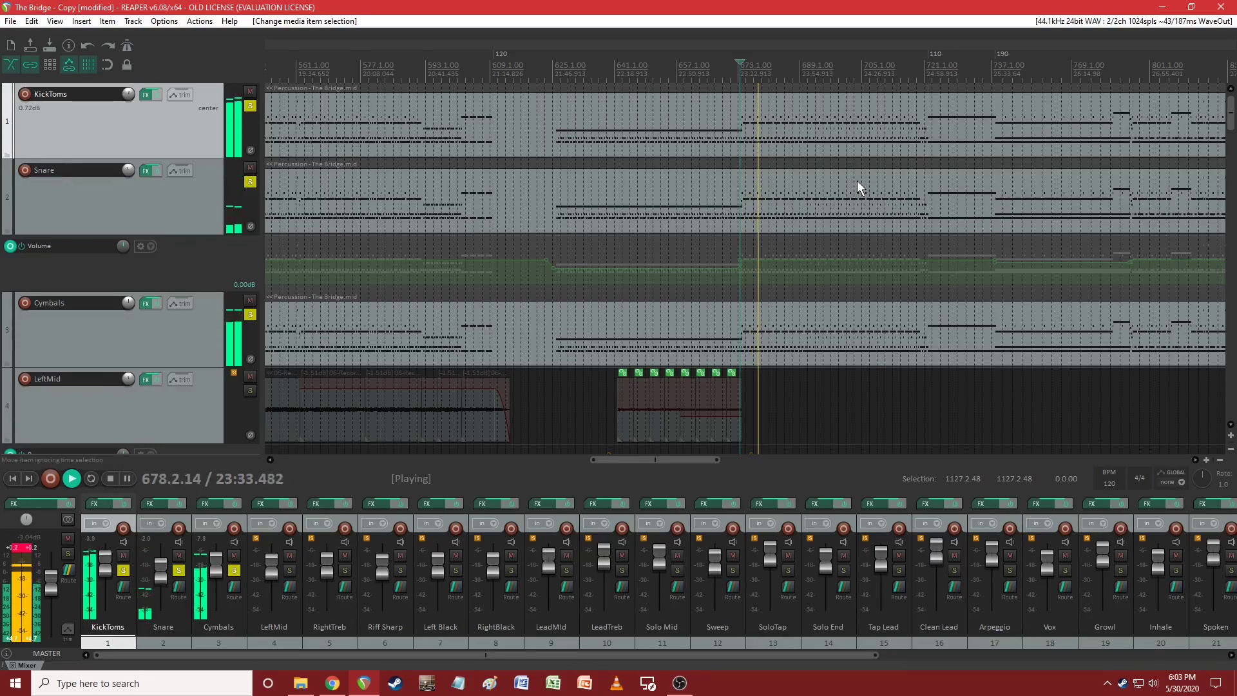
key("space")
Audition the drum mix from the end of measure 737, just before the 190 BPM section
left_click(991, 103)
scroll(926, 131, "up", 5)
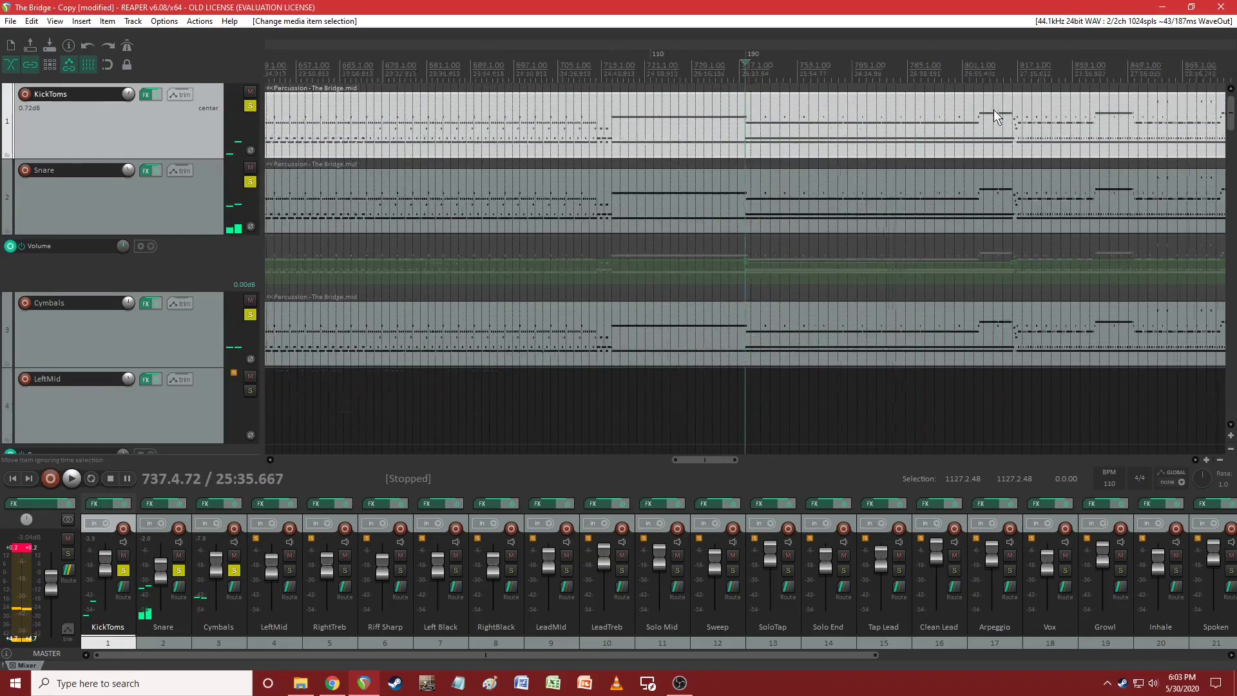
left_click(744, 87)
key("space")
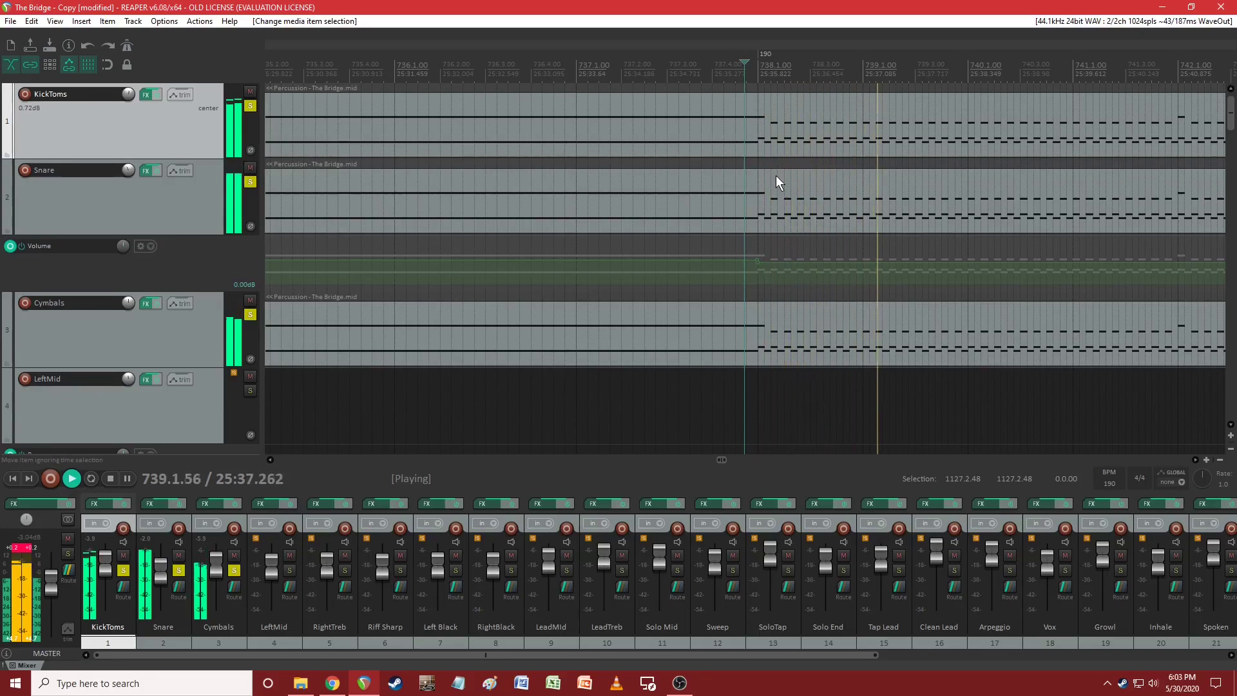
scroll(775, 173, "down", 5)
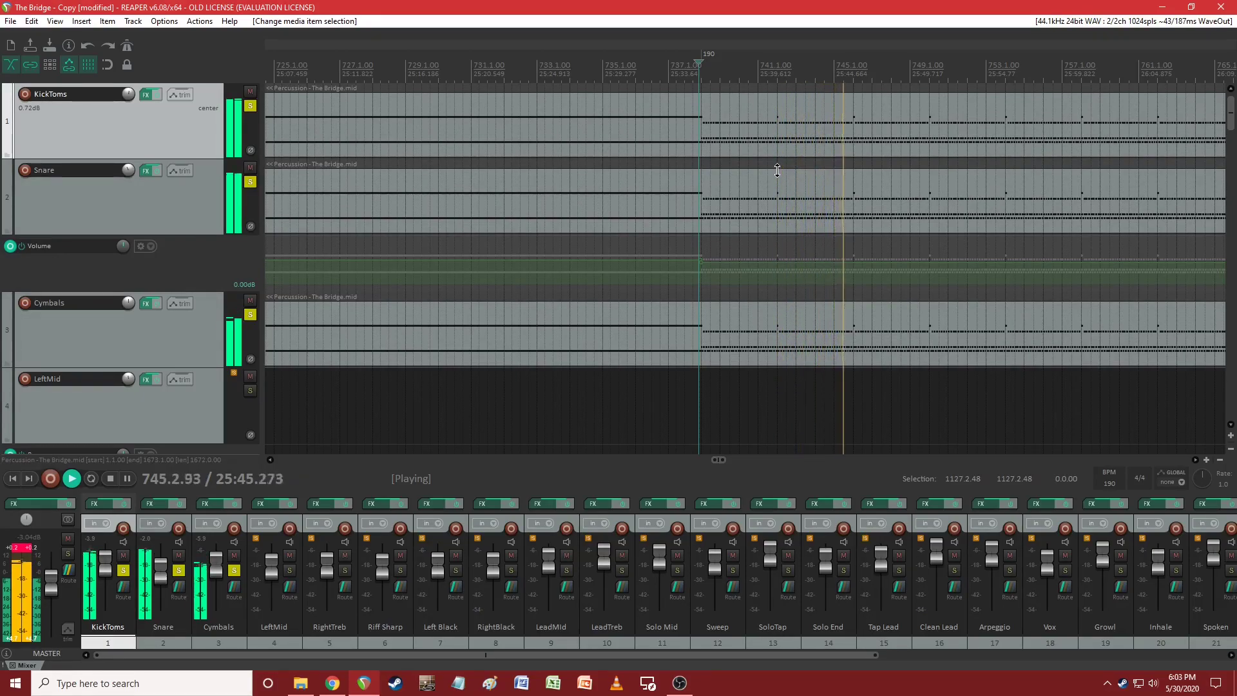
key("space")
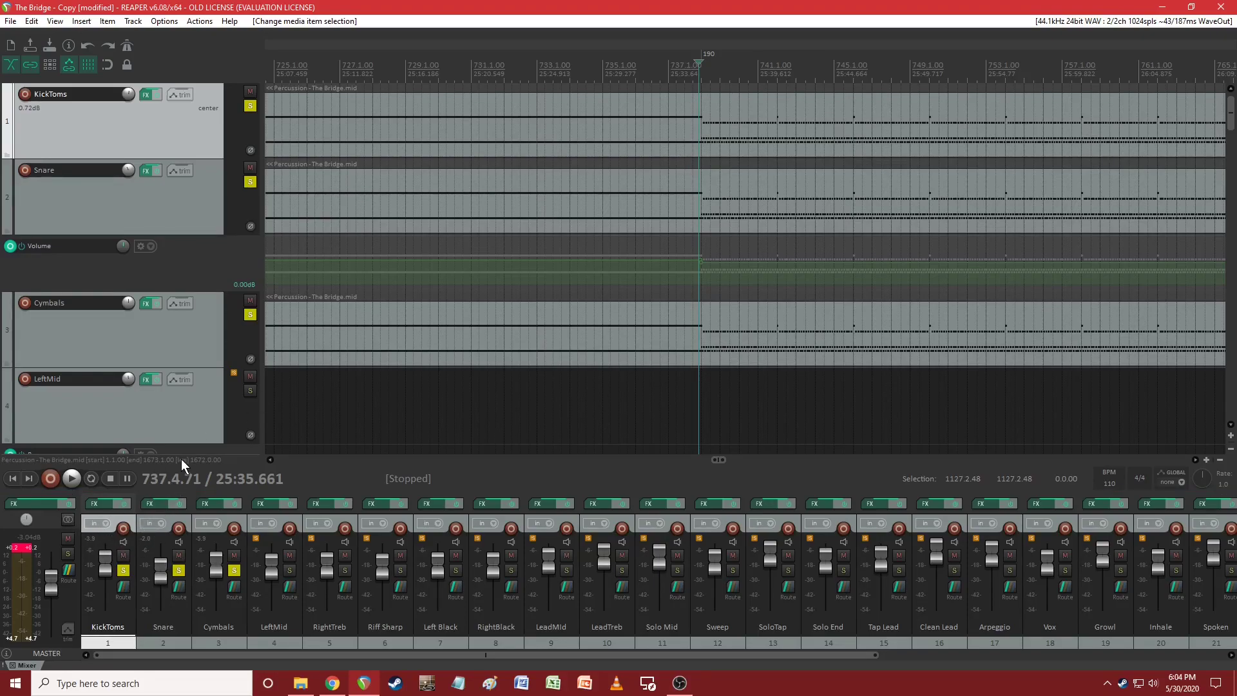
Audition the drum mix and its fills from about measure 990
left_click(584, 218)
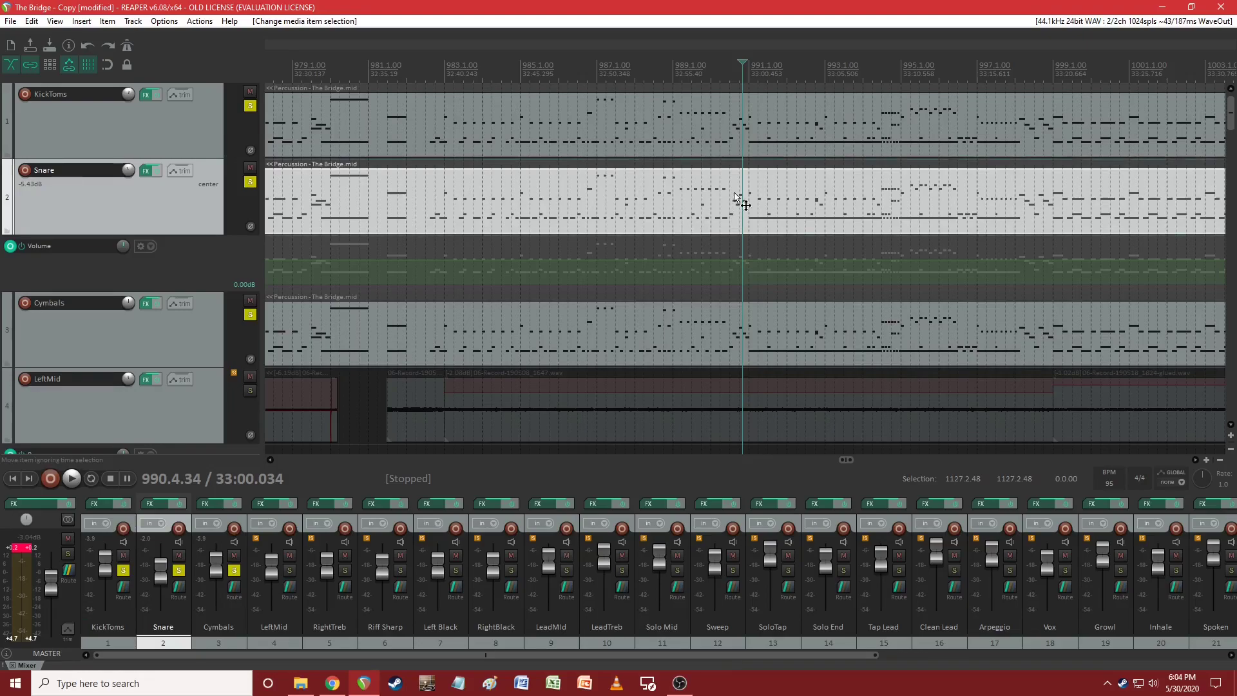
scroll(735, 195, "up", 3)
key("space")
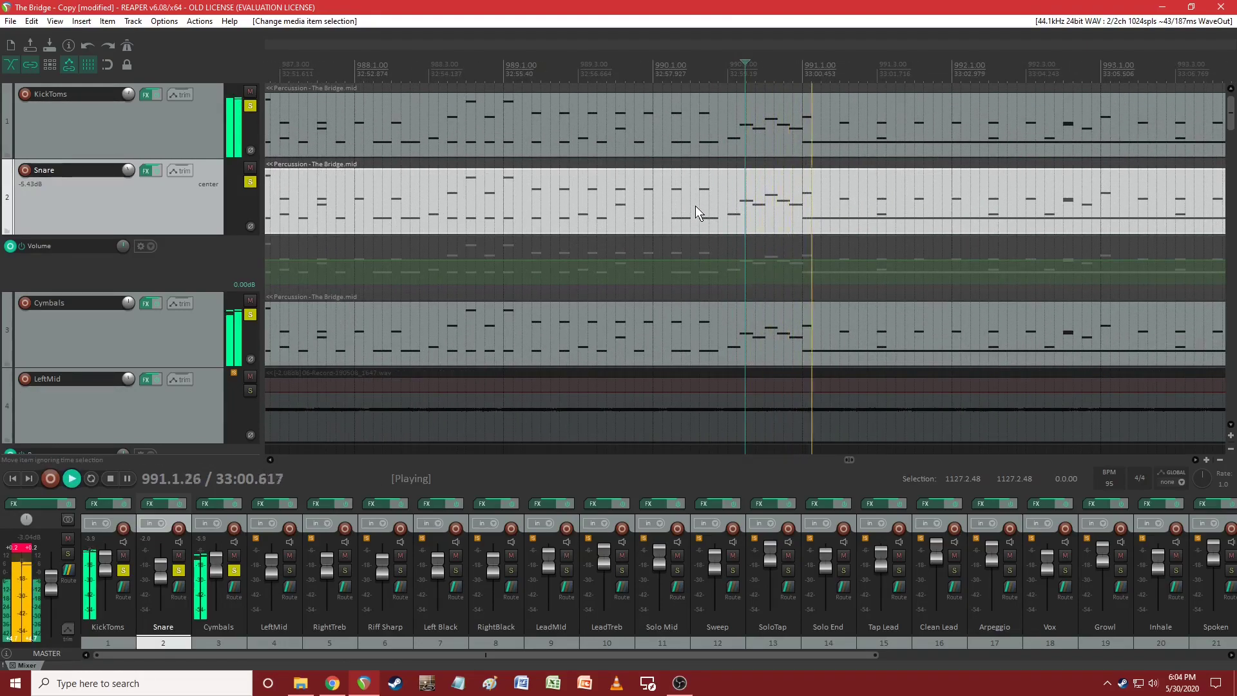
scroll(695, 206, "down", 2)
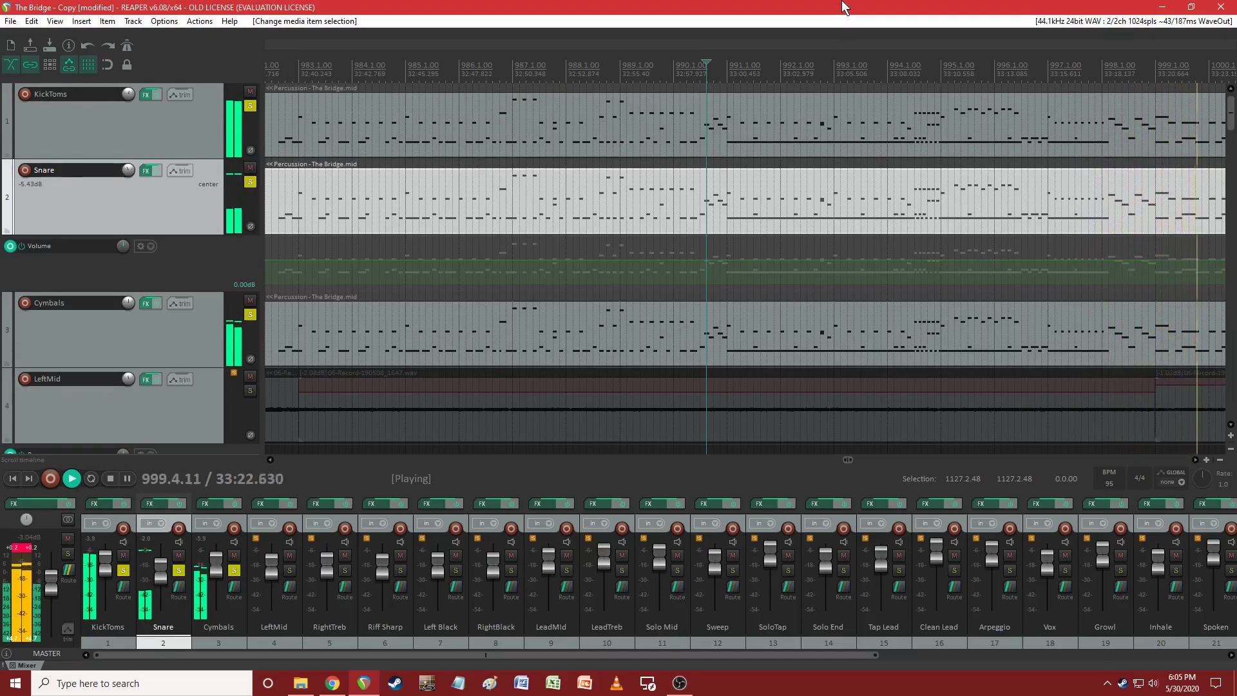
key("space")
Return to the 190 BPM section and briefly audition the drums from measure 739
scroll(759, 298, "down", 5)
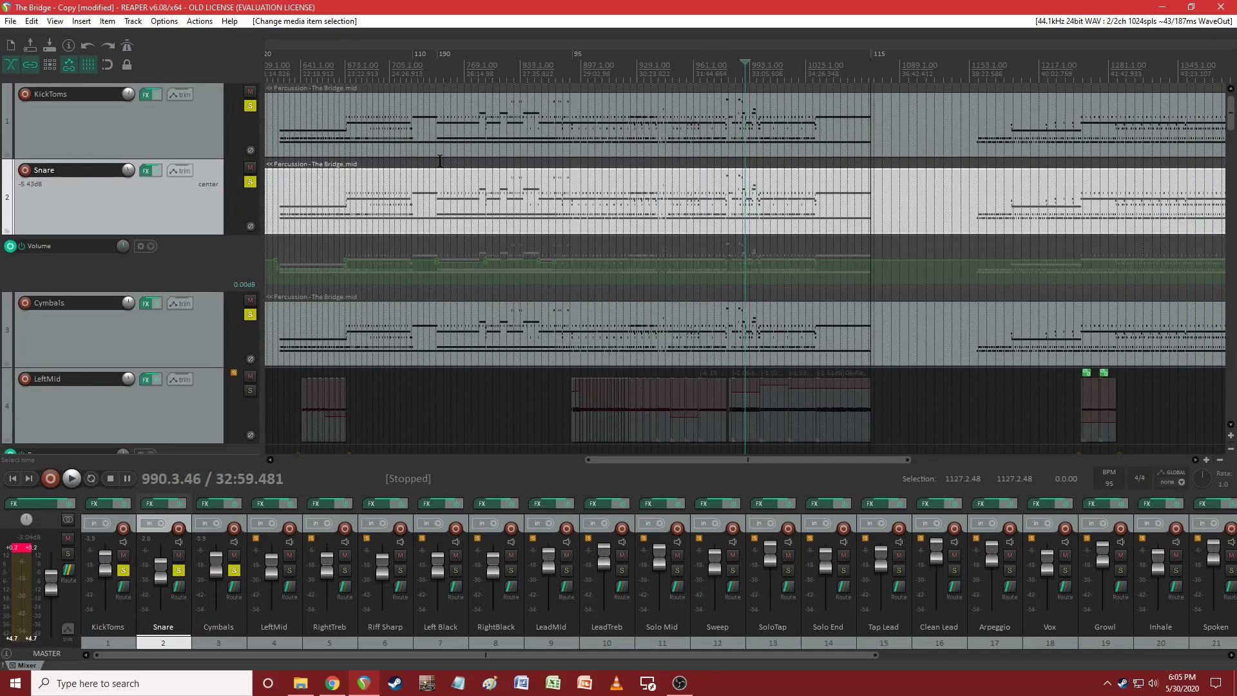
left_click(439, 160)
scroll(473, 188, "up", 2)
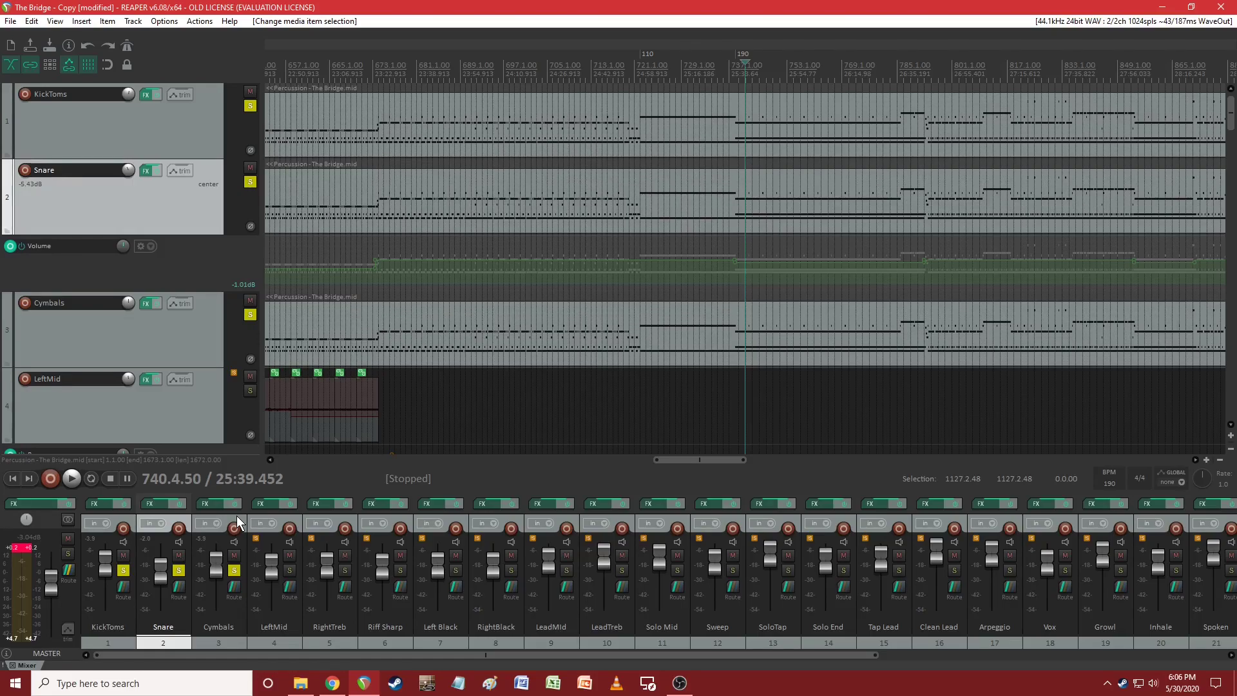
left_click(749, 90)
scroll(752, 90, "up", 2)
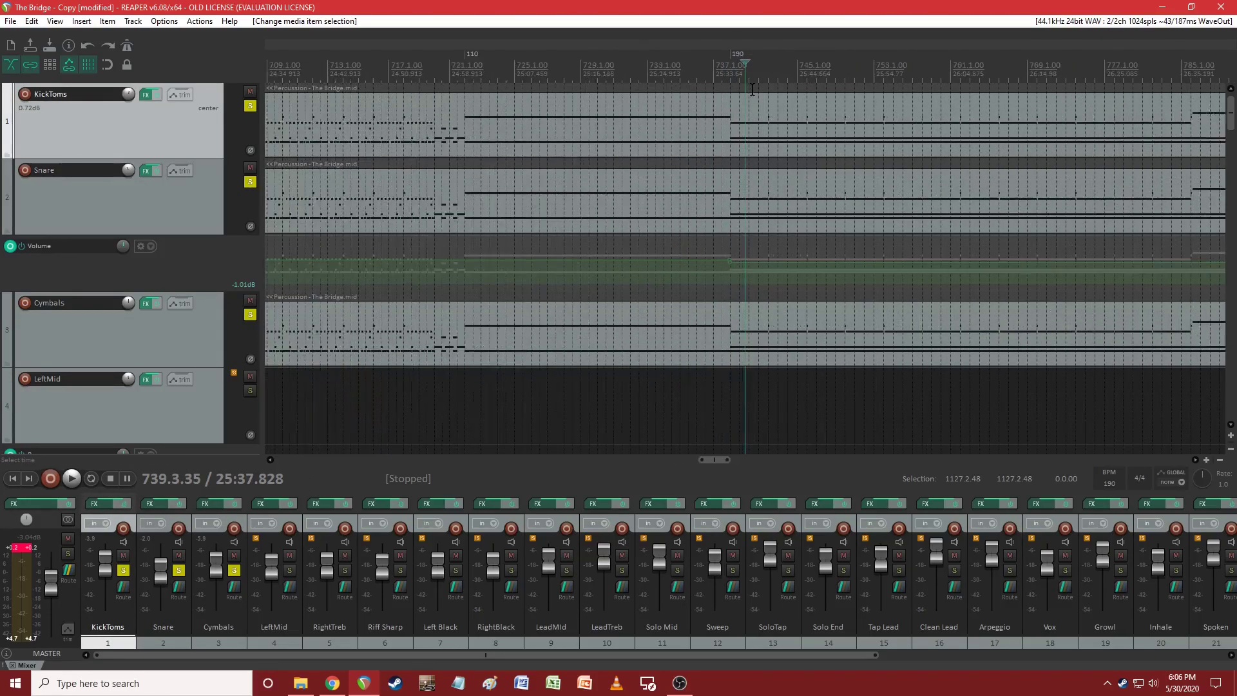
scroll(752, 90, "up", 1)
key("space")
key("space")
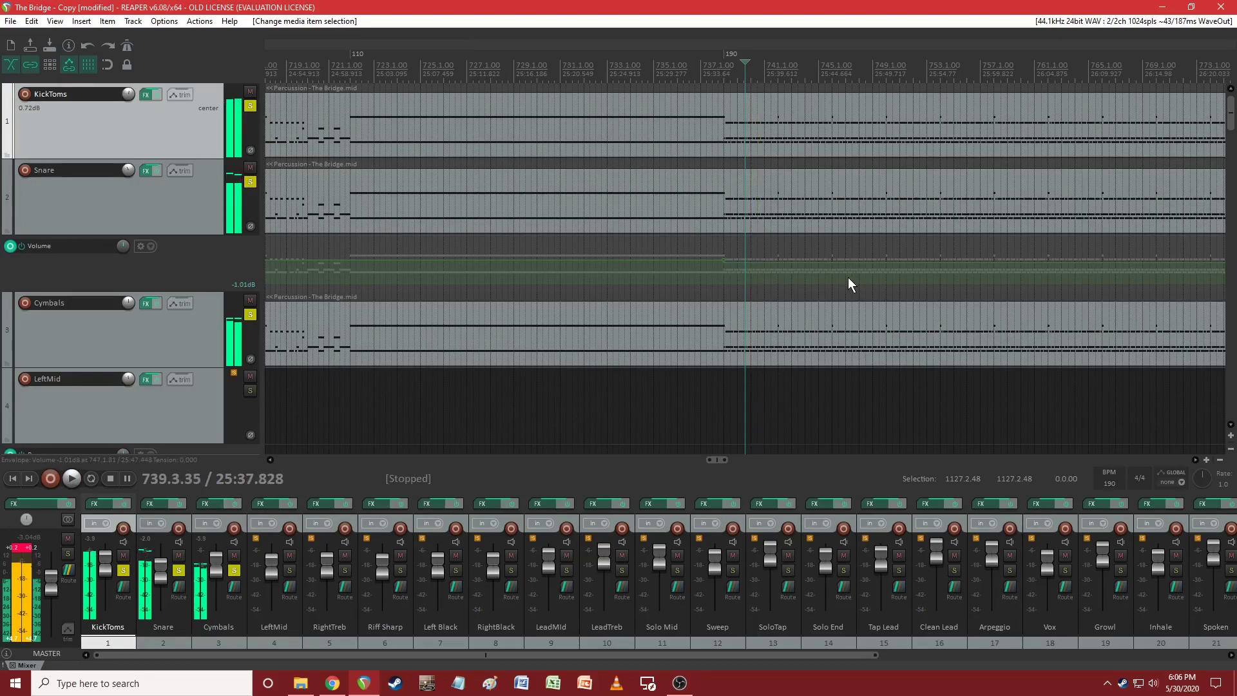
Audition the drums from measure 794 and open the Cymbals track's effects chain during playback
scroll(849, 271, "down", 3)
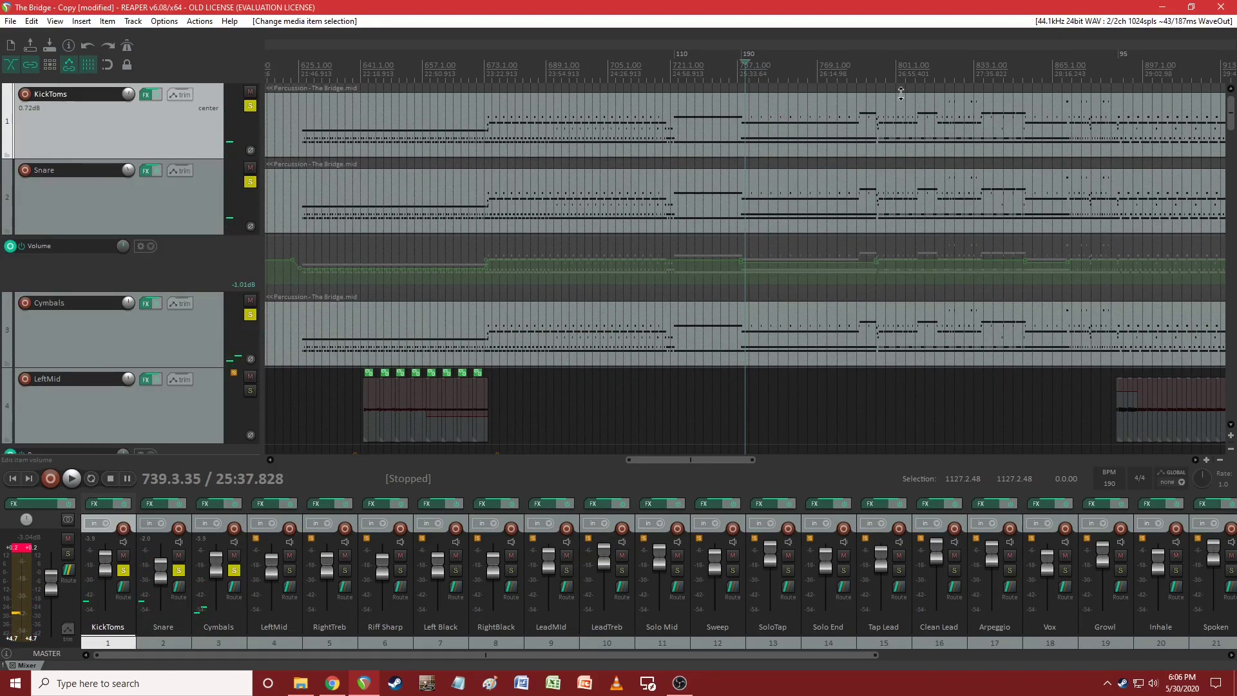
left_click(882, 93)
scroll(770, 95, "up", 3)
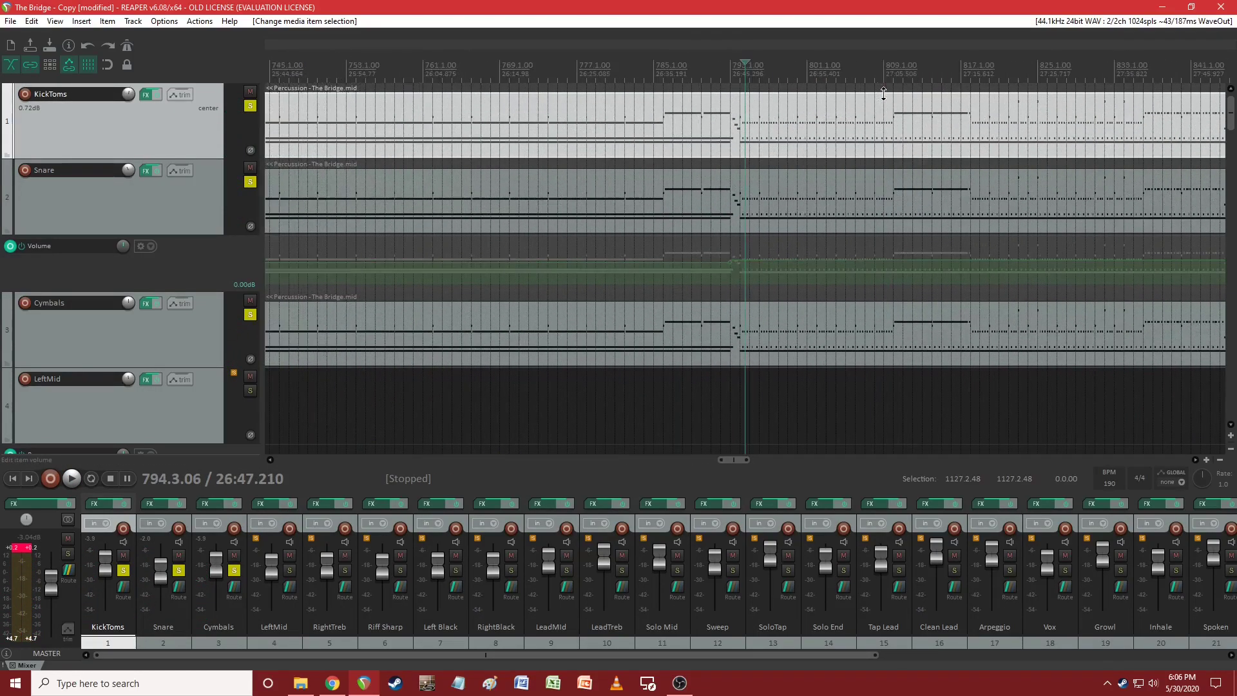
left_click(743, 83)
key("space")
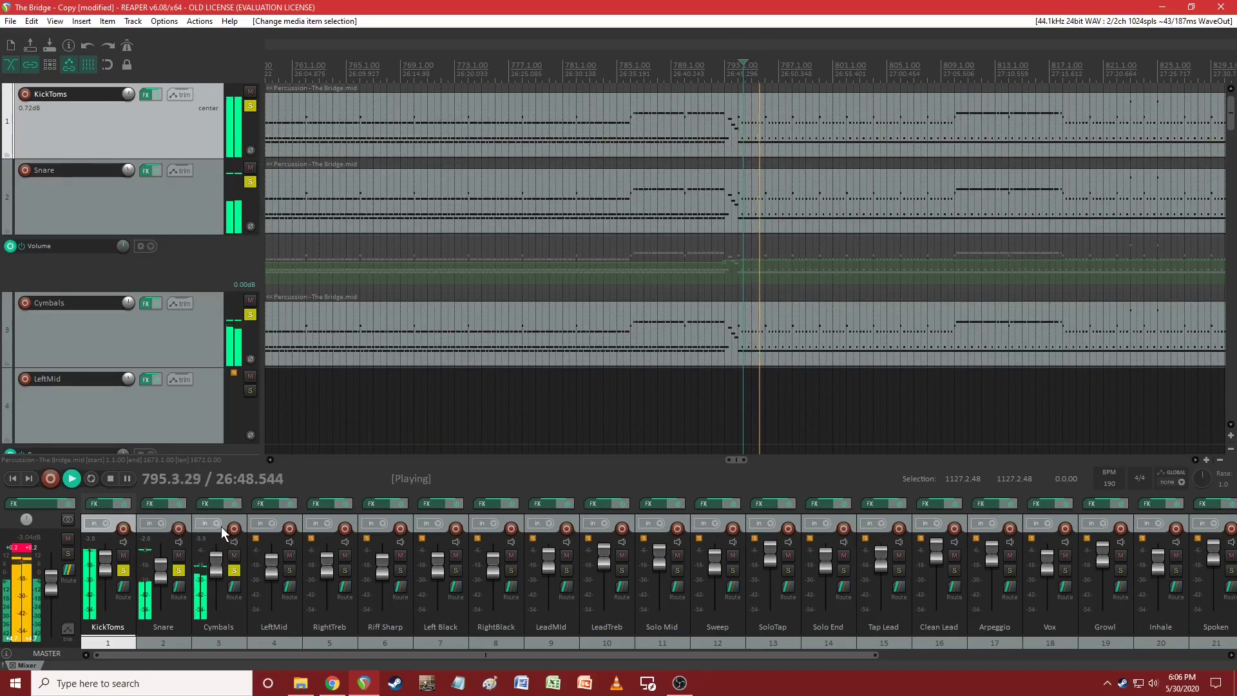
left_click(212, 505)
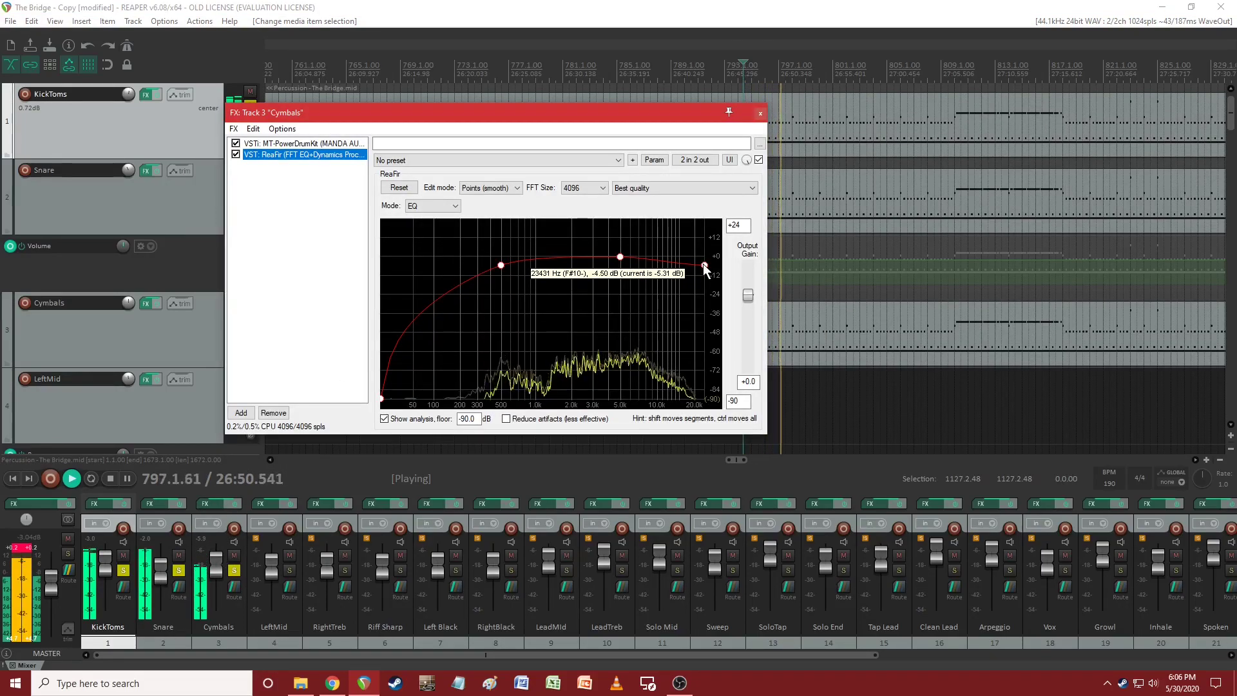
Raise the highest-frequency point of the Cymbals ReaFir EQ curve to about 0 dB and audition the brighter cymbals in the drum mix
left_click_drag(712, 264, 719, 257)
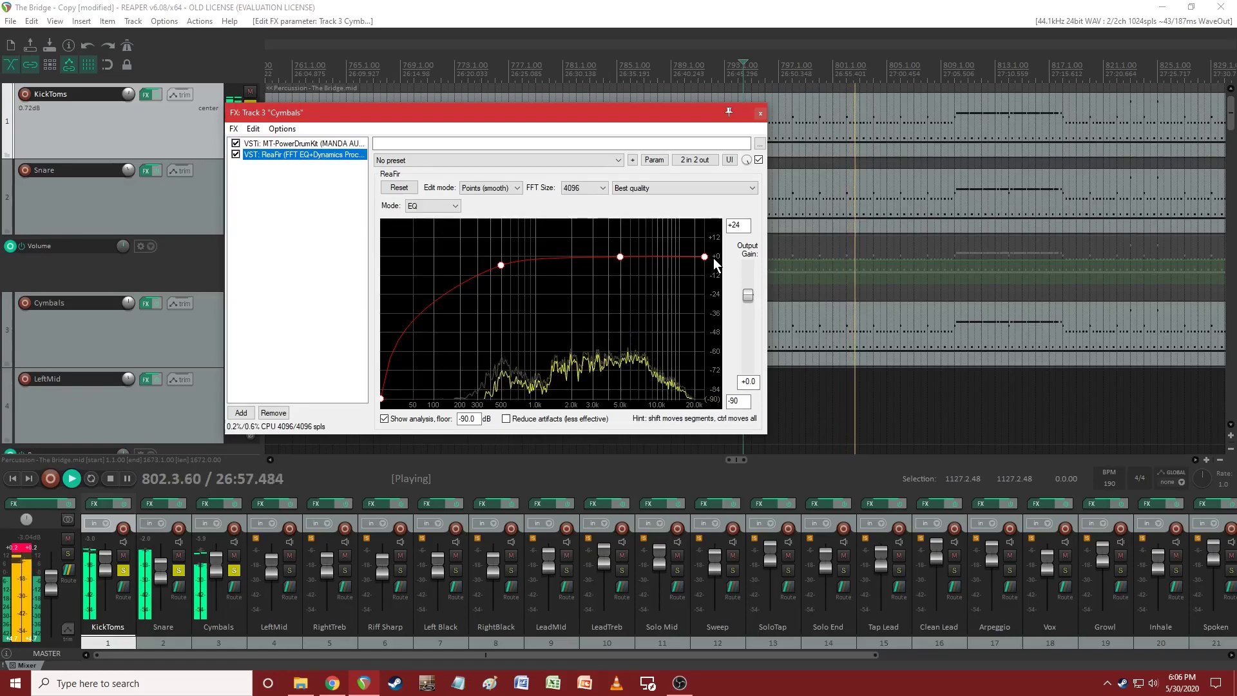
key("space")
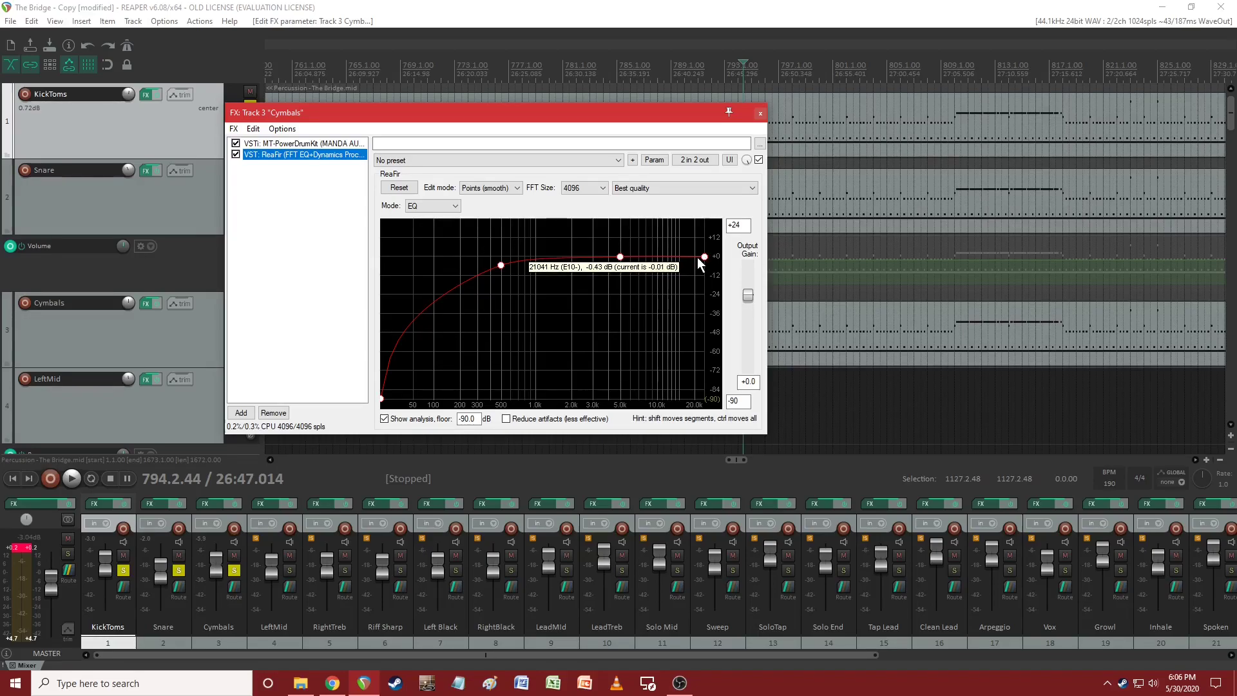
left_click(743, 101)
key("space")
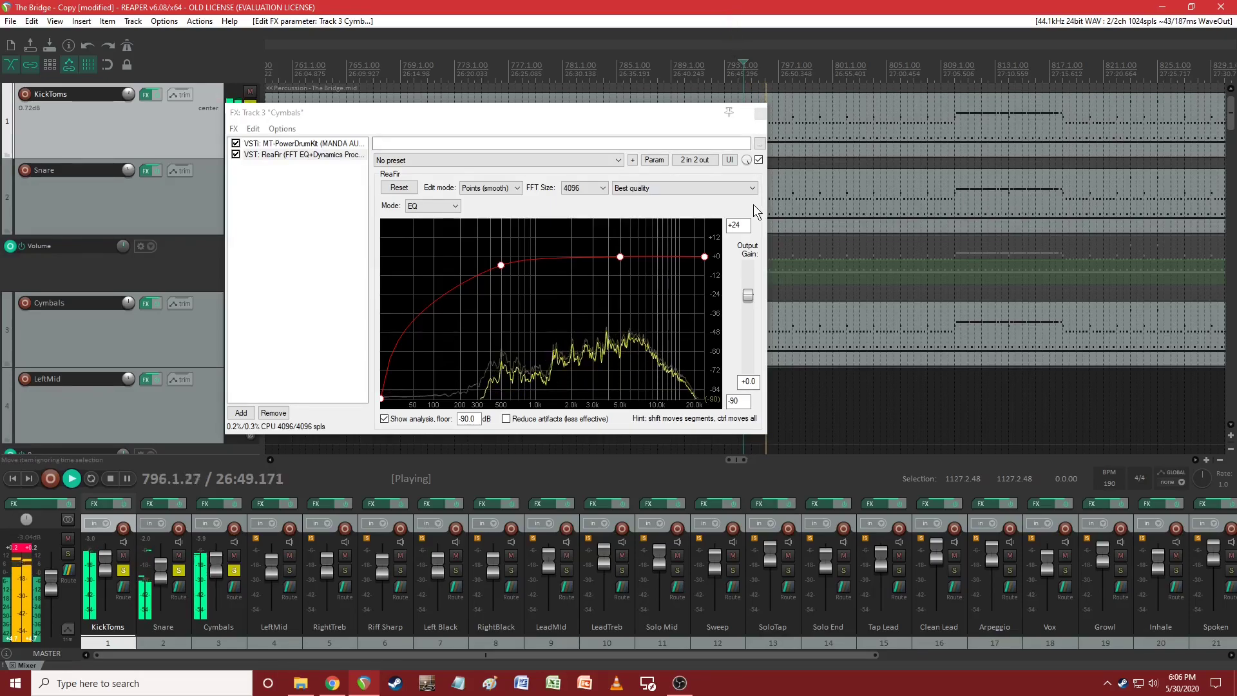
key("space")
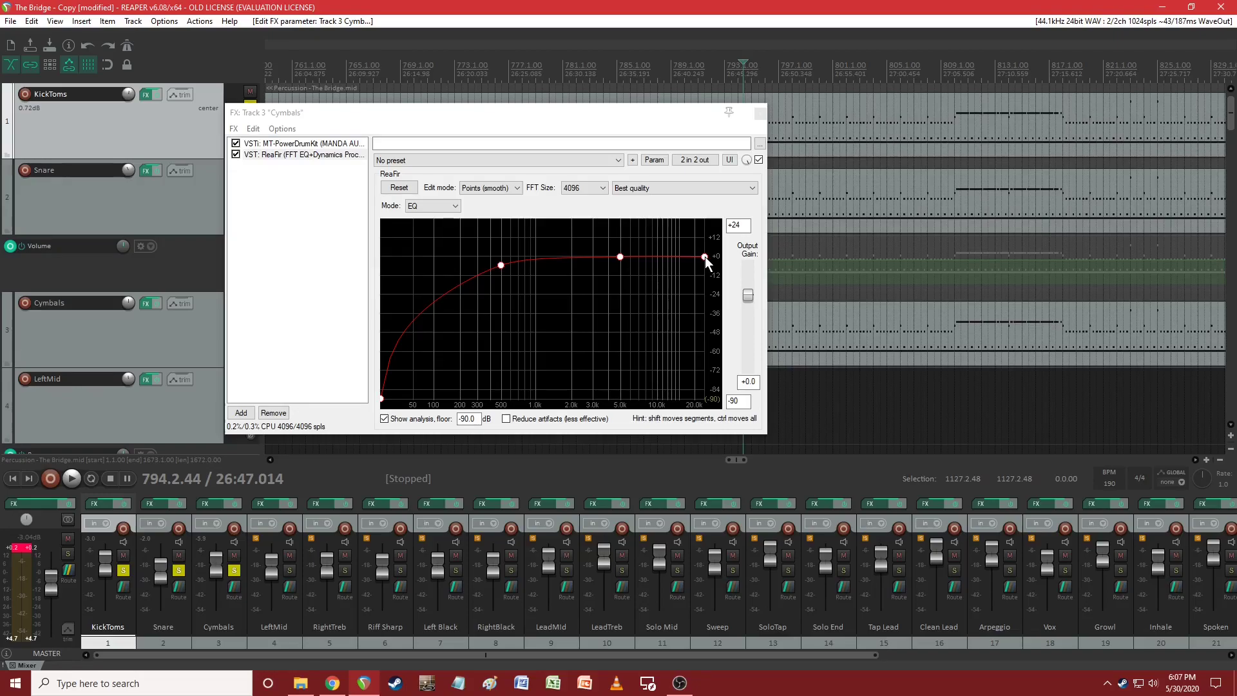
Lower the highest-frequency point of the Cymbals EQ curve midway between 0 and -12 dB during playback, and close the effects chain
key("space")
left_click_drag(705, 258, 711, 272)
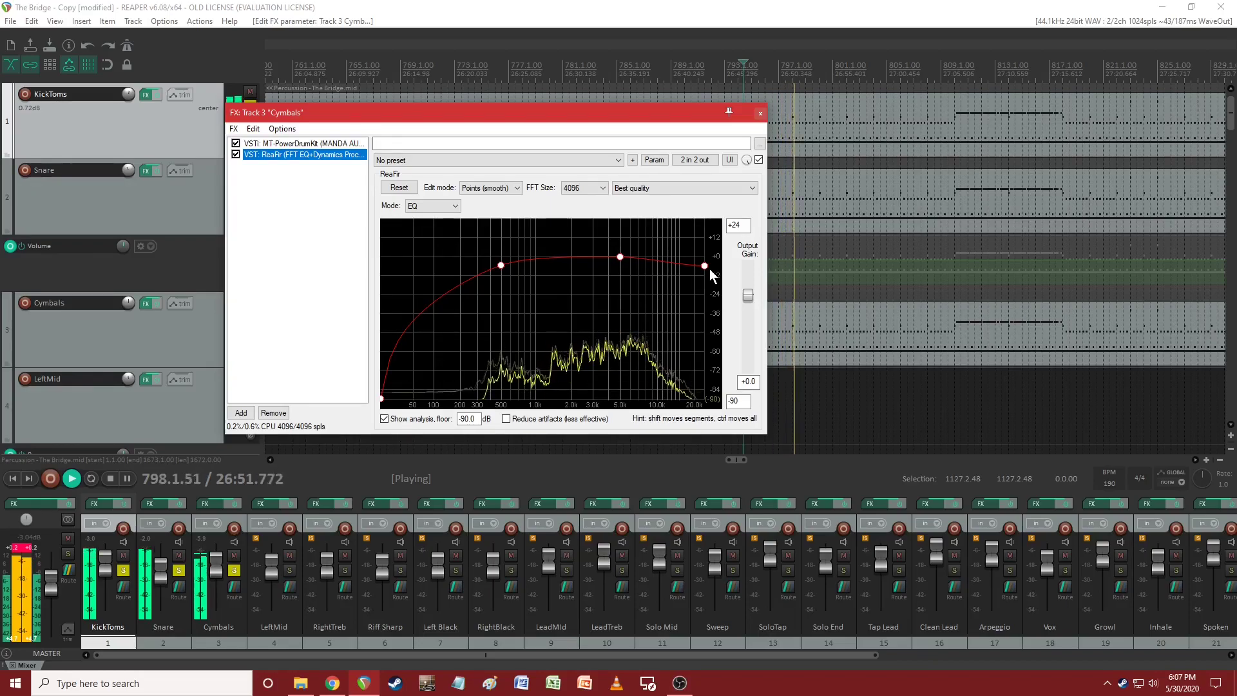
key("space")
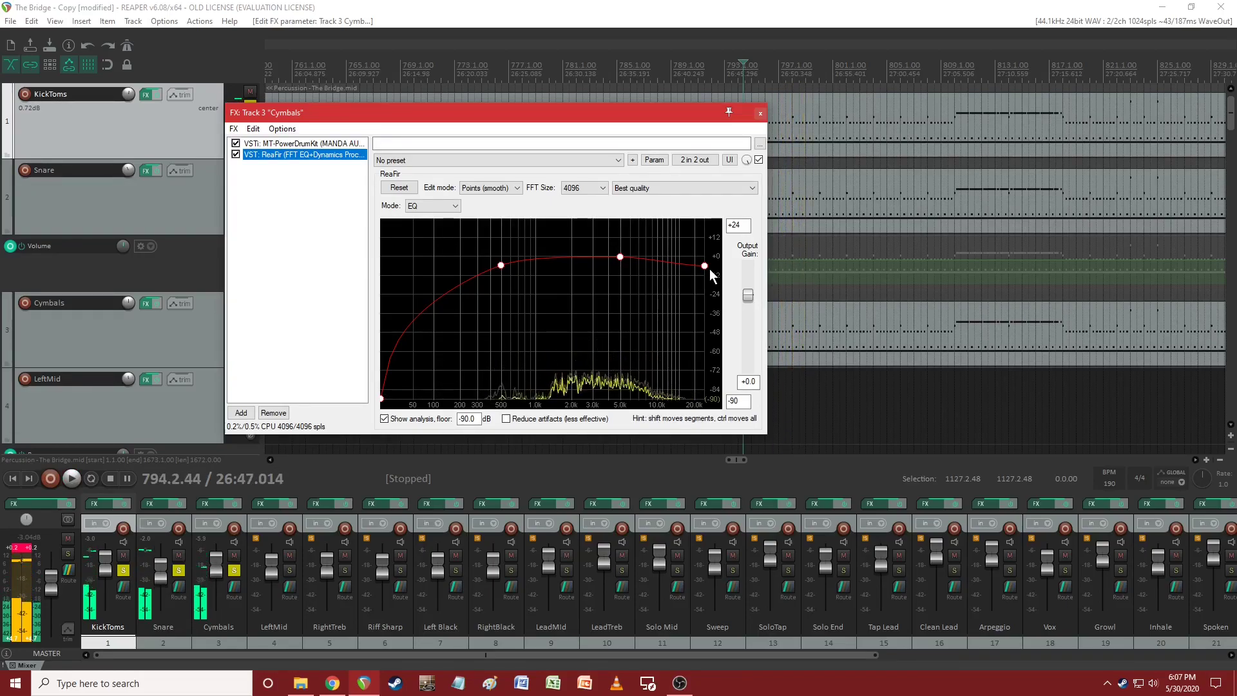
left_click(620, 257)
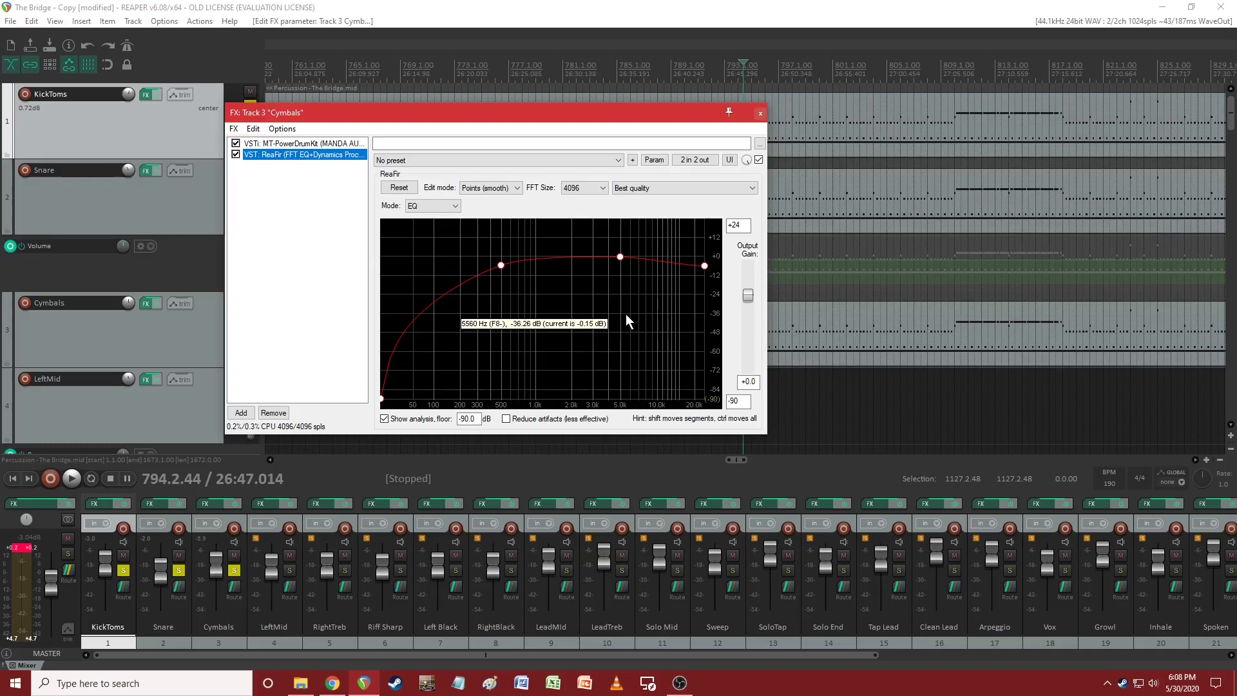
key("Escape")
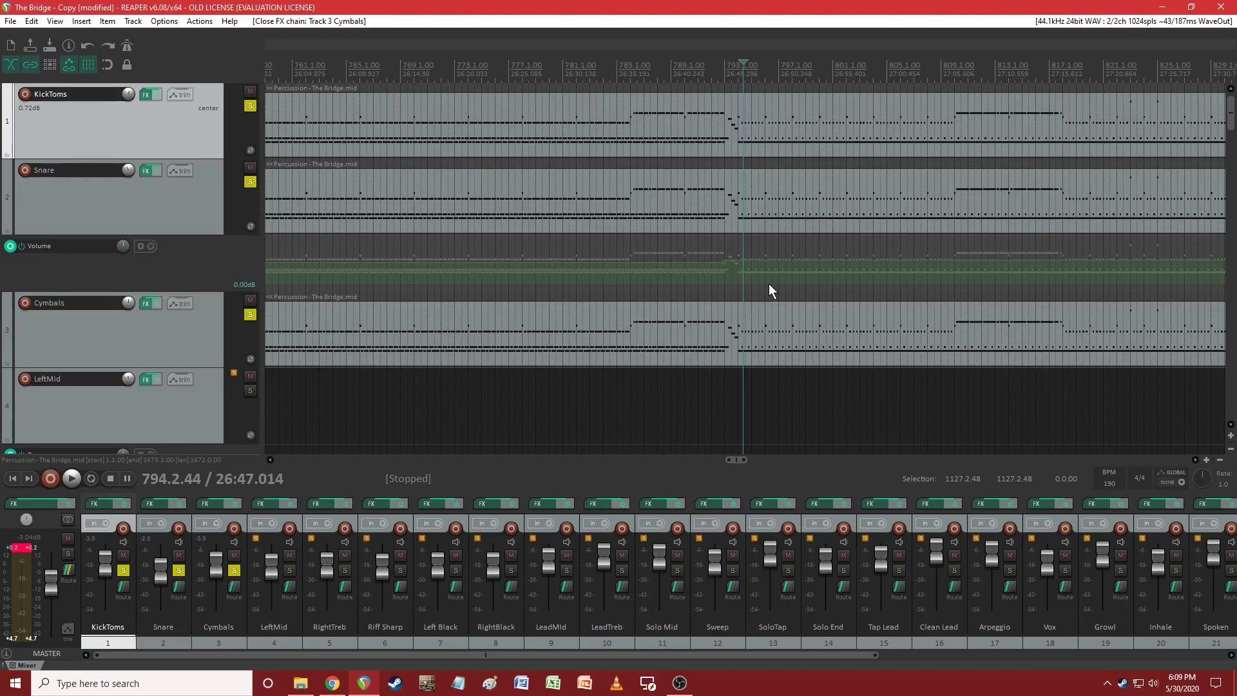
Play the drums from the start of the 190 BPM section and raise the Snare volume envelope there to 0 dB
scroll(507, 280, "down", 4)
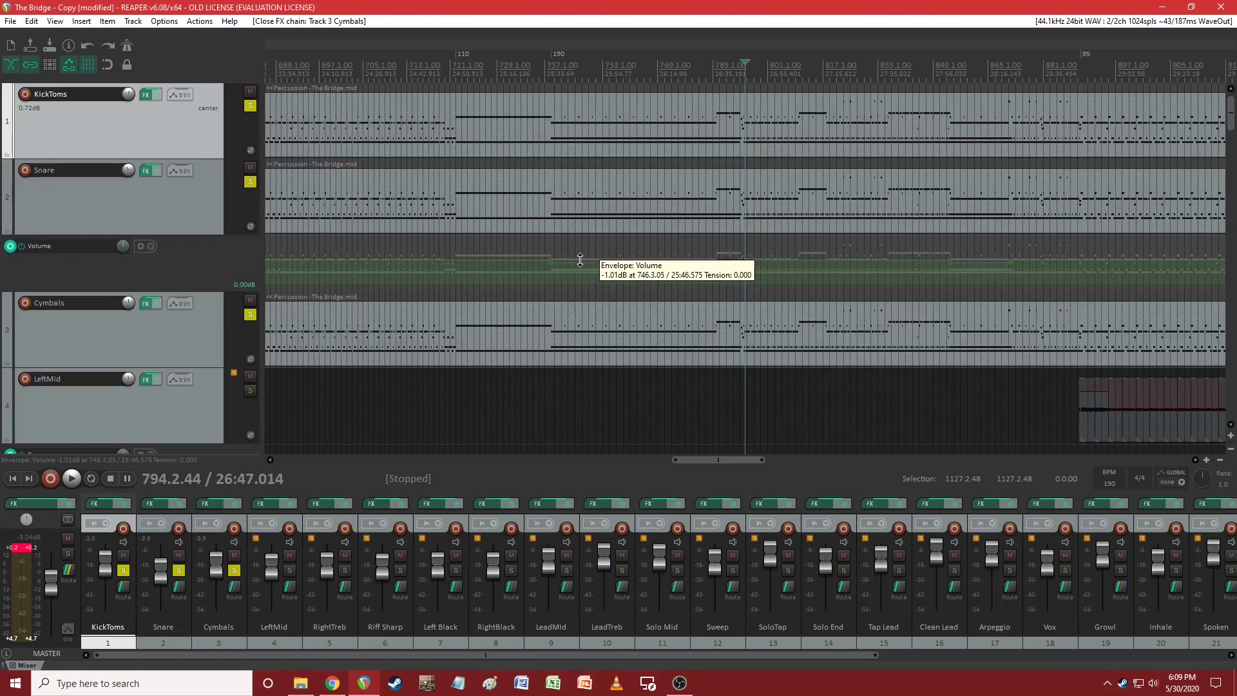
key("space")
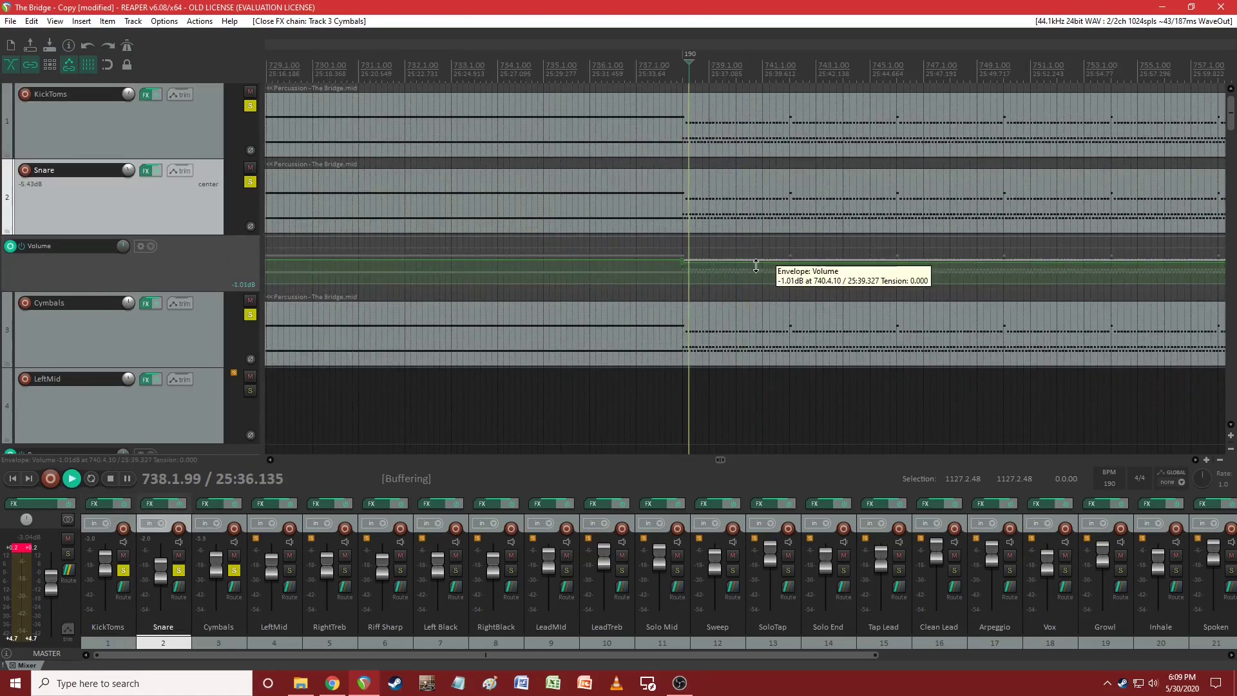
left_click_drag(758, 262, 759, 256)
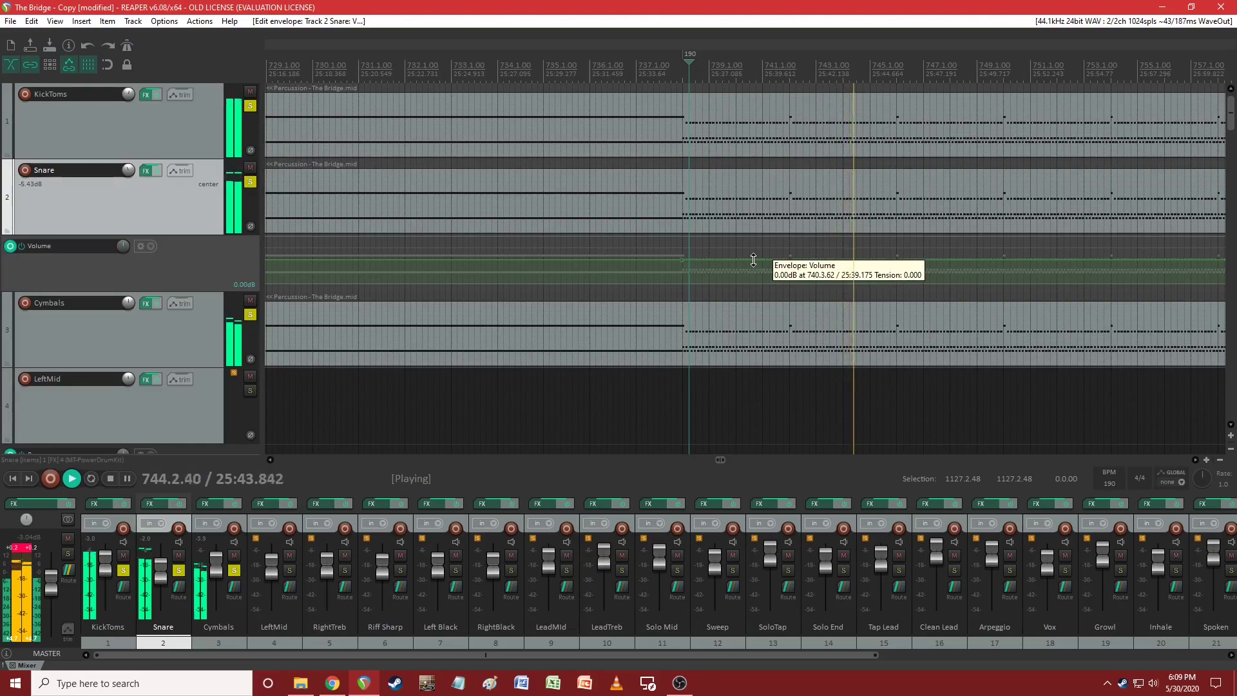
Lower the Snare volume envelope across the 190 BPM section to about -1 dB while listening, and stop playback
left_click_drag(753, 260, 751, 267)
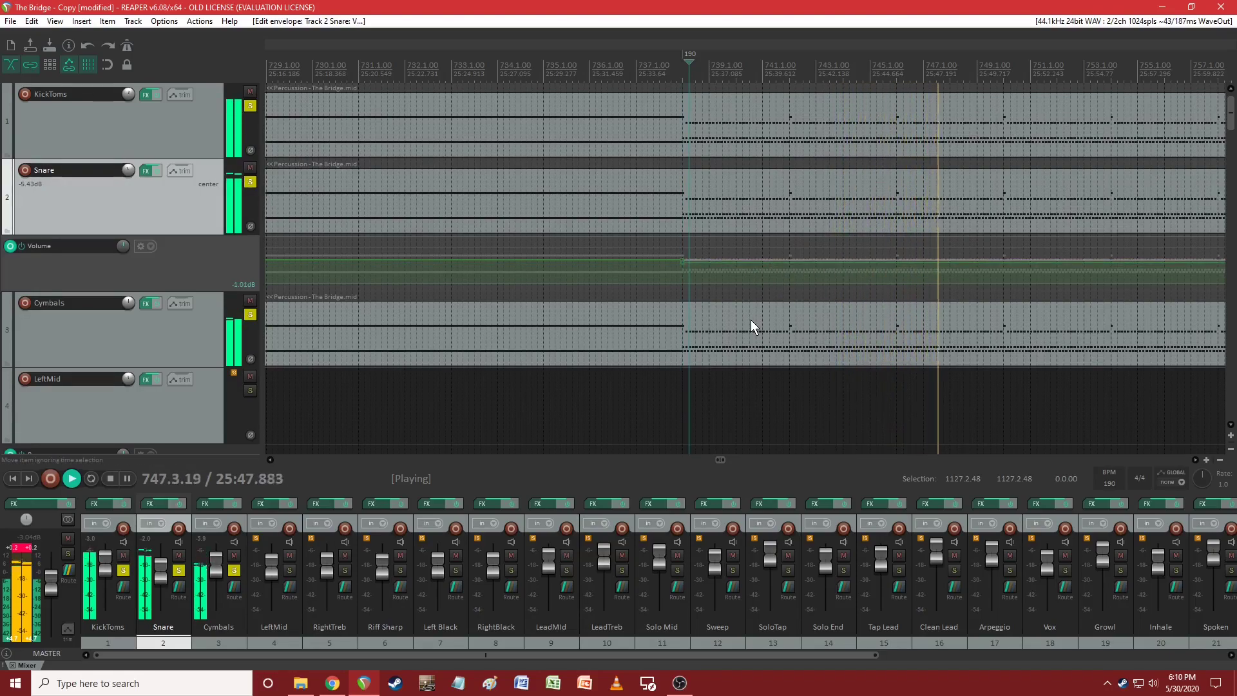
key("space")
scroll(752, 318, "down", 4)
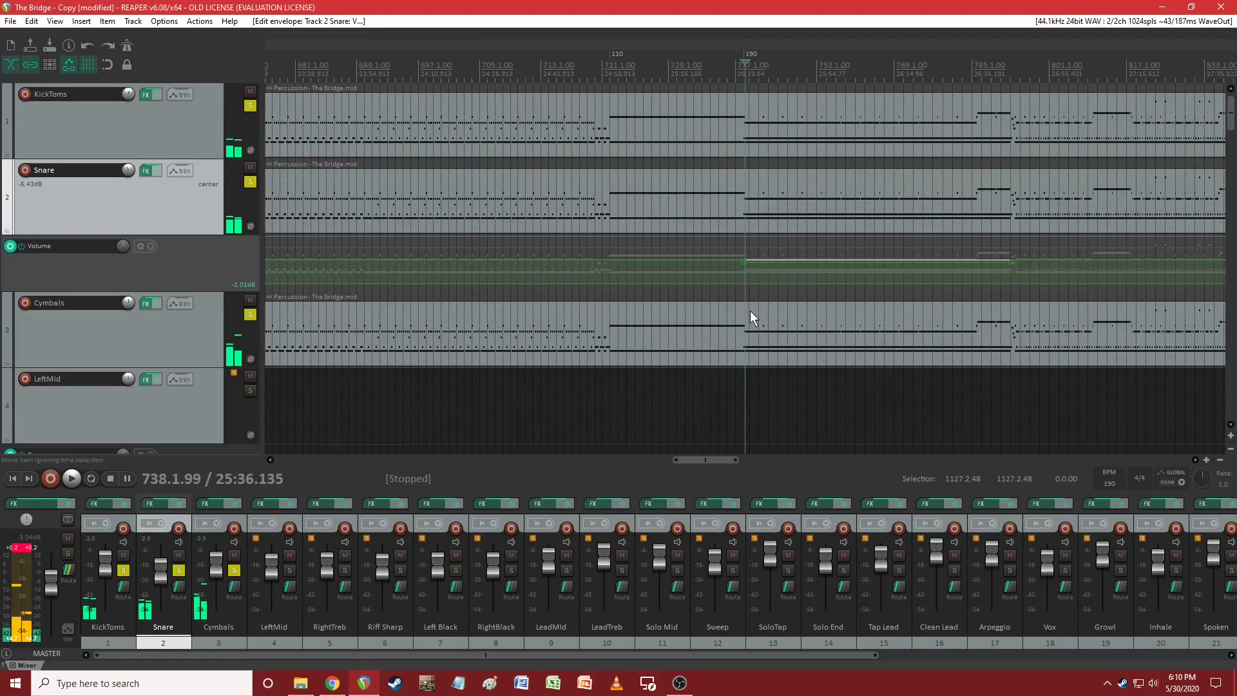